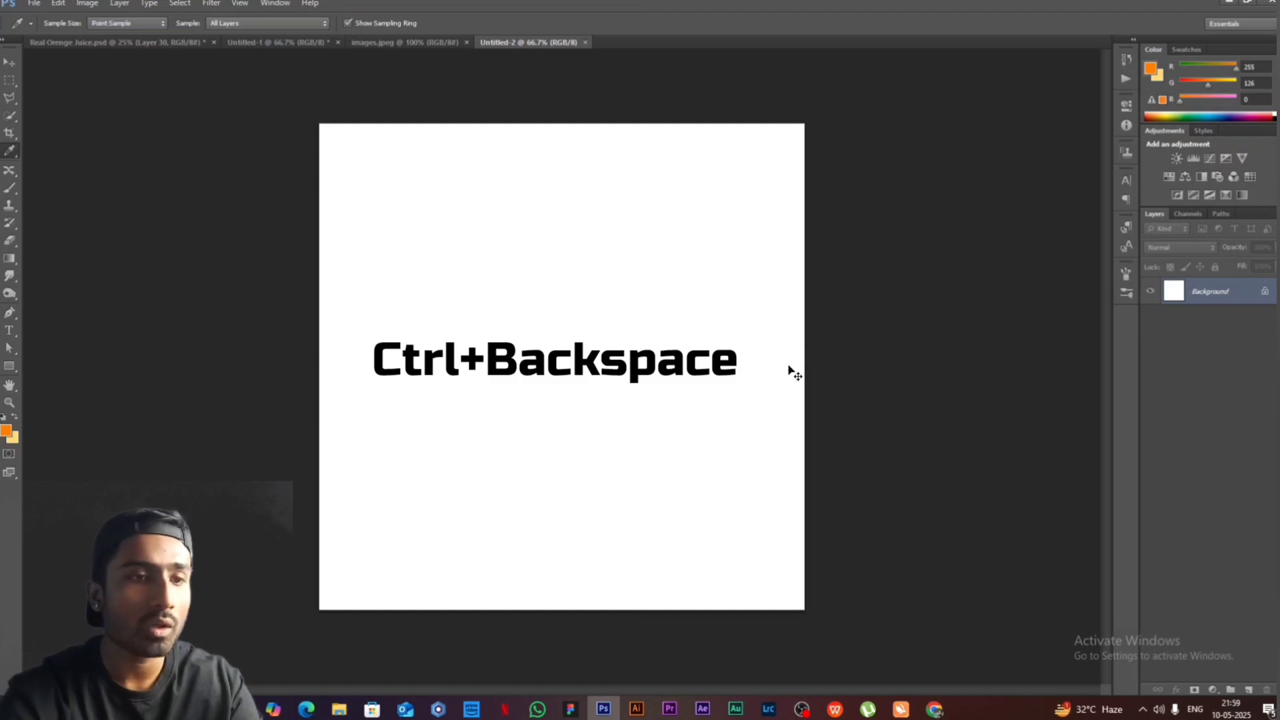
- Fill the canvas with the light yellow background colour and set the Gradient tool to Foreground to Transparent
{"action": "key", "text": "ctrl+BackSpace"}
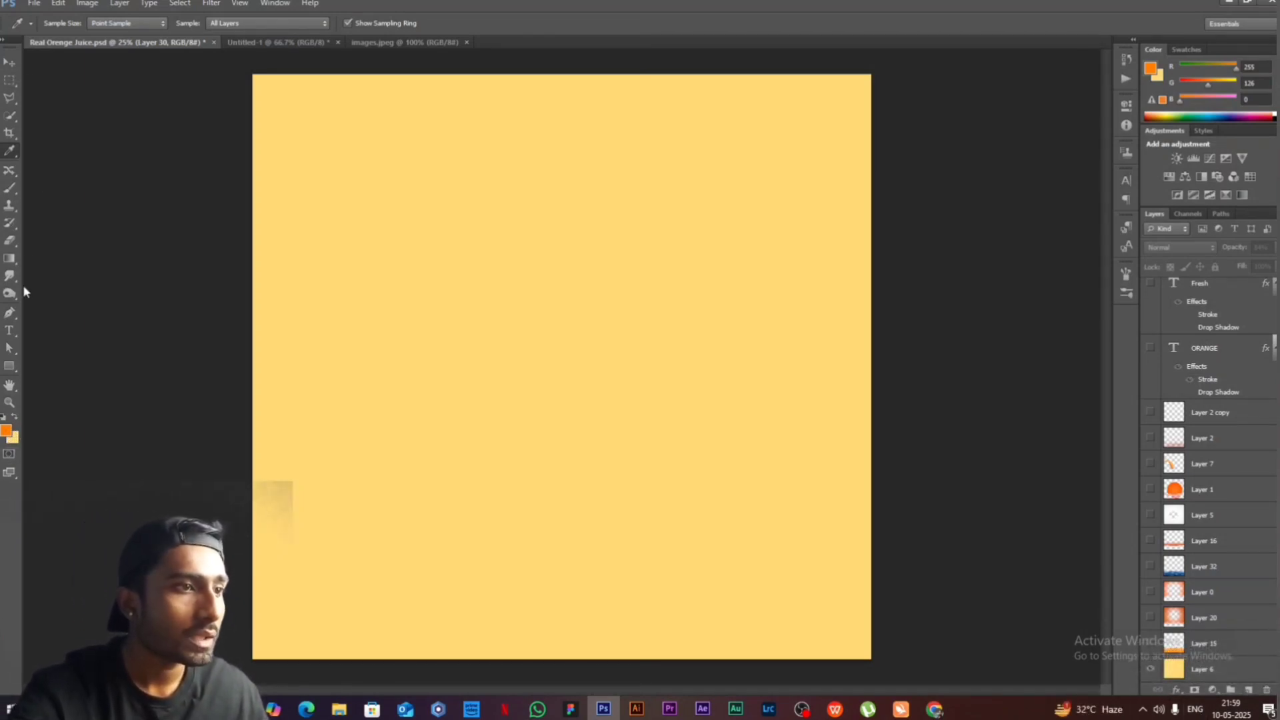
{"action": "left_click", "coordinate": [8, 259]}
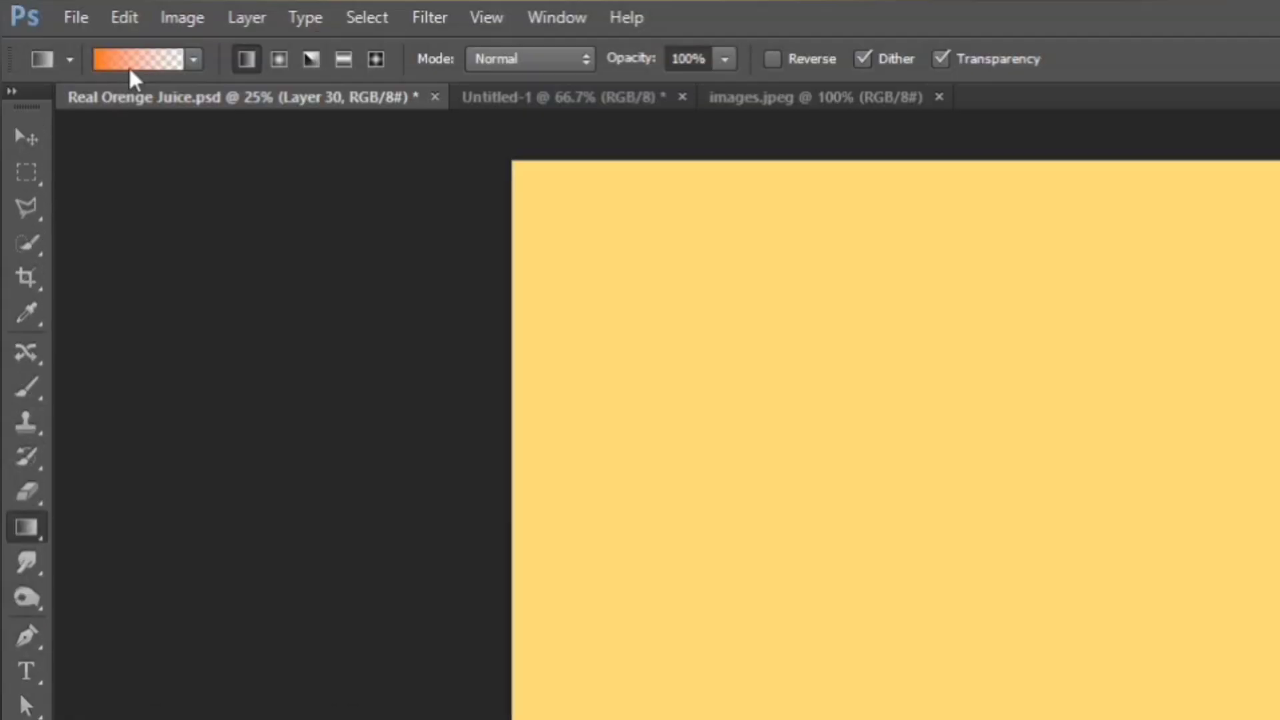
{"action": "left_click", "coordinate": [129, 67]}
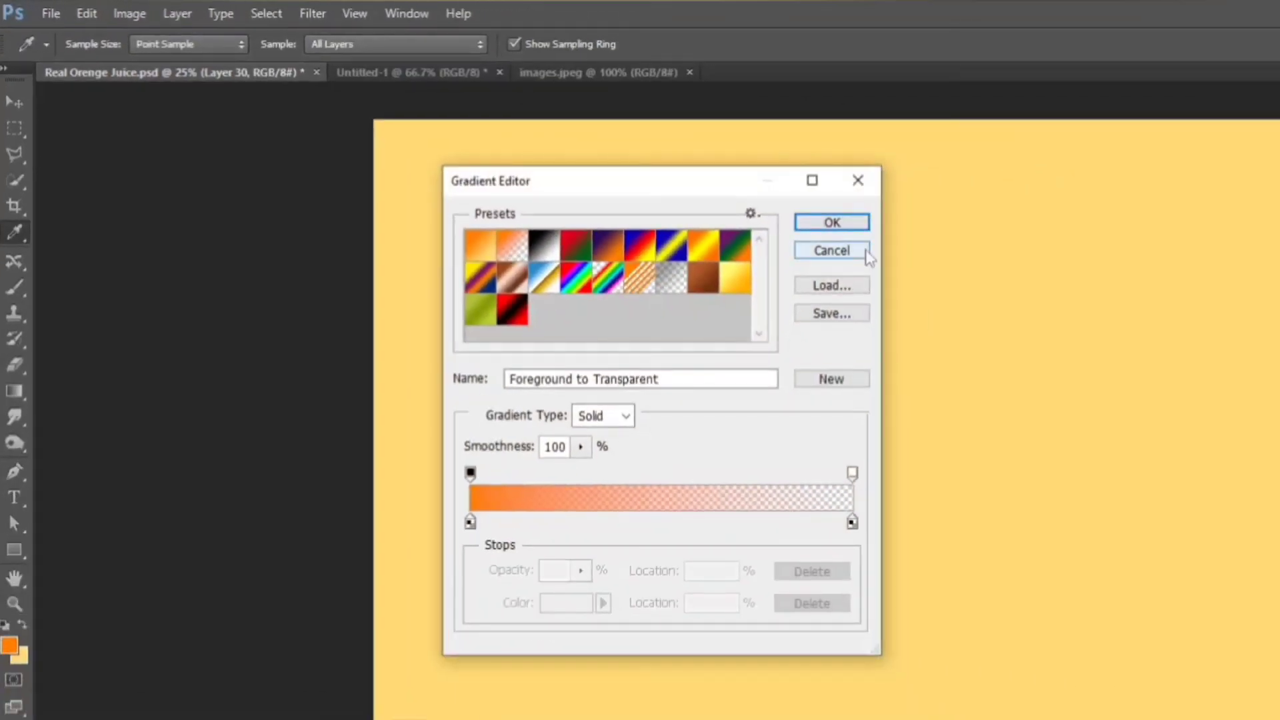
{"action": "left_click", "coordinate": [832, 223]}
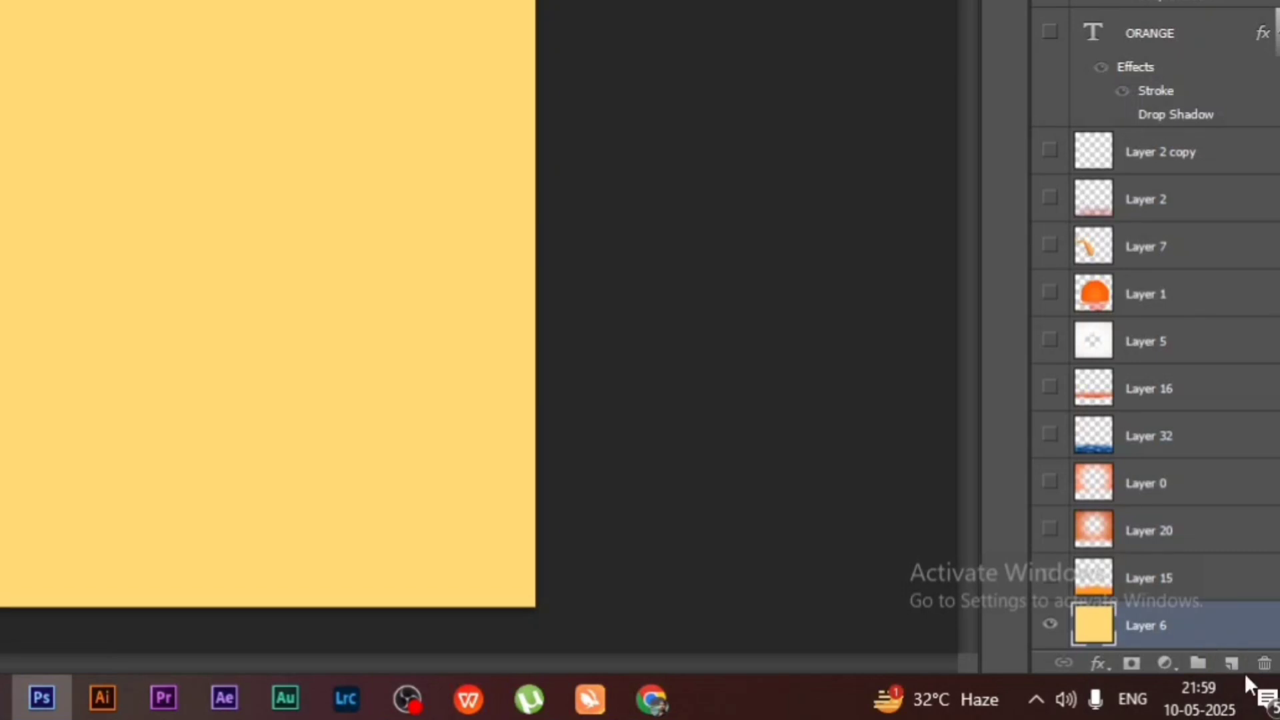
- On a new layer, select a full-width strip at the canvas's bottom, fill it with the orange-to-transparent gradient and deselect
{"action": "left_click", "coordinate": [1232, 663]}
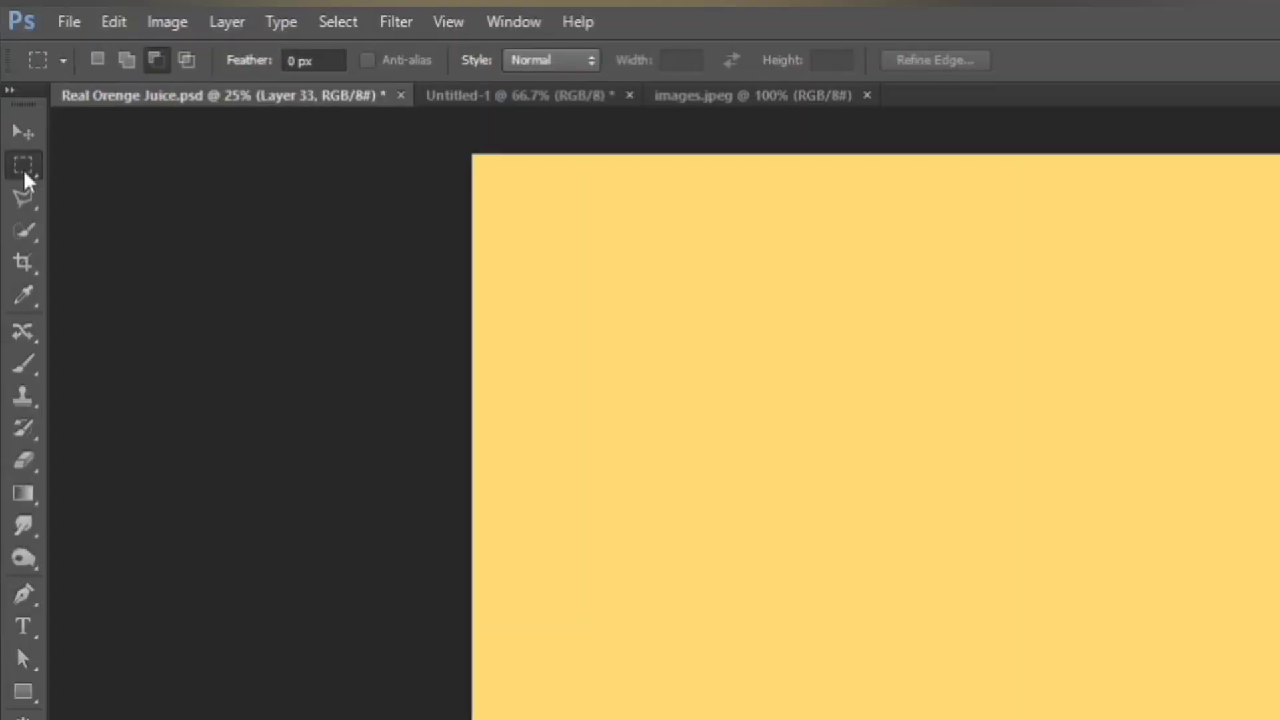
{"action": "left_click_drag", "start_coordinate": [251, 508], "coordinate": [874, 664]}
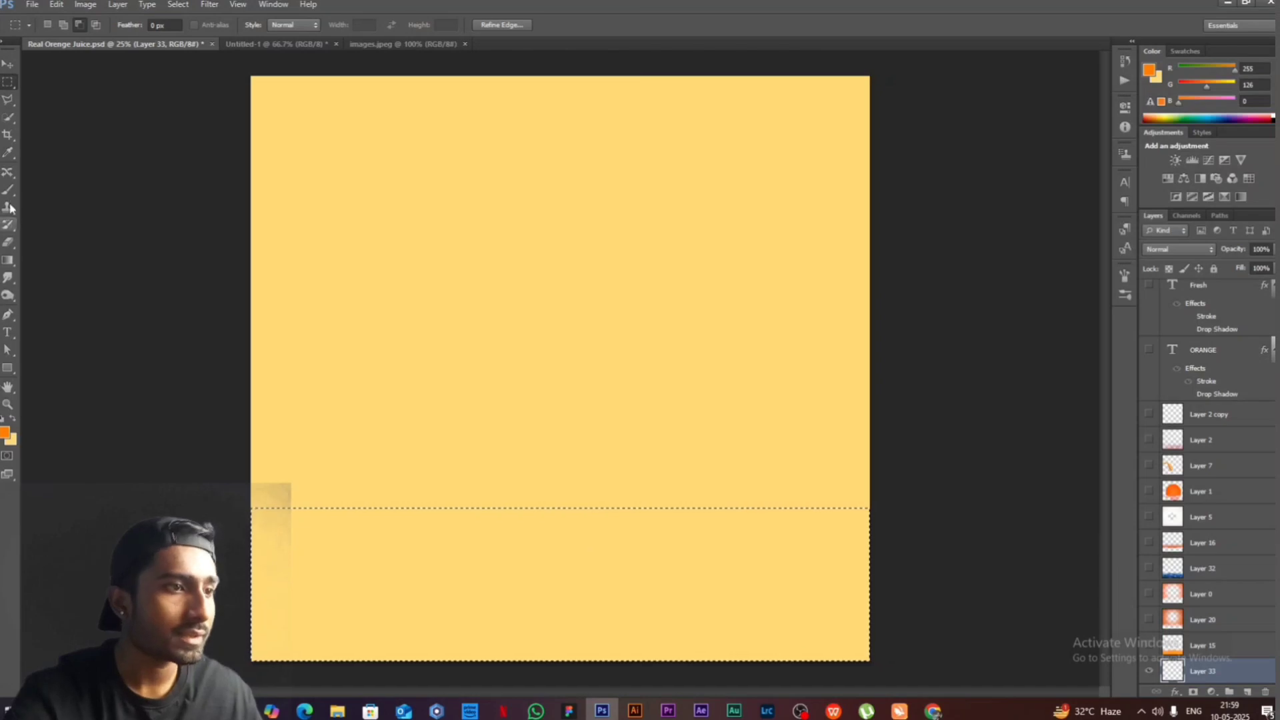
{"action": "left_click", "coordinate": [9, 260]}
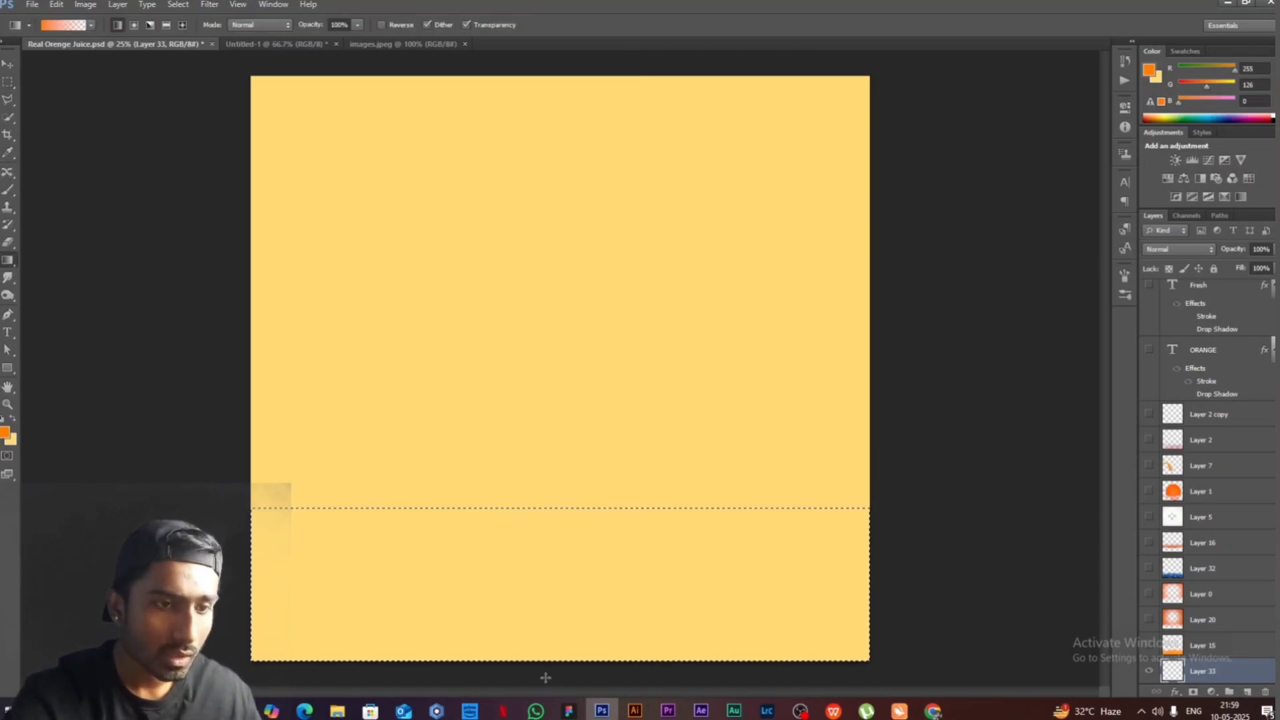
{"action": "left_click_drag", "start_coordinate": [545, 621], "coordinate": [543, 509]}
{"action": "key", "text": "ctrl+d"}
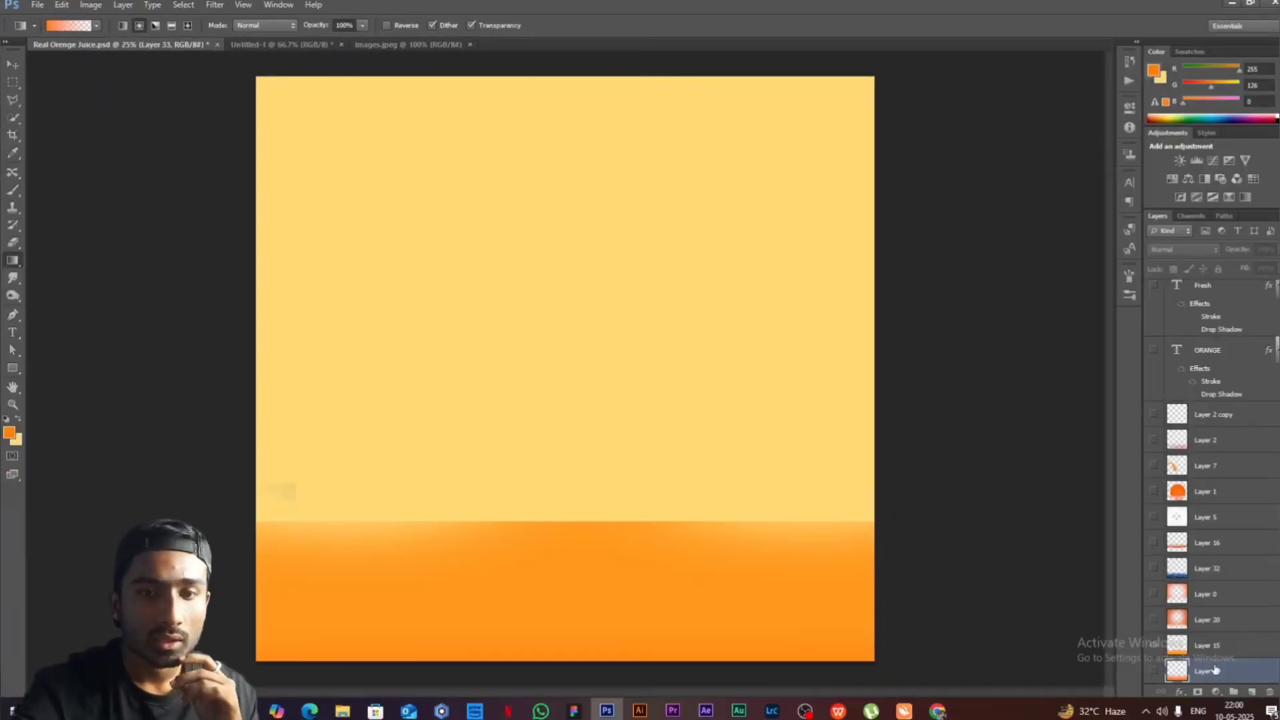
- Add a new layer and draw a radial gradient outward from the upper centre of the canvas, swapping the foreground and background colours
{"action": "left_click", "coordinate": [1252, 692]}
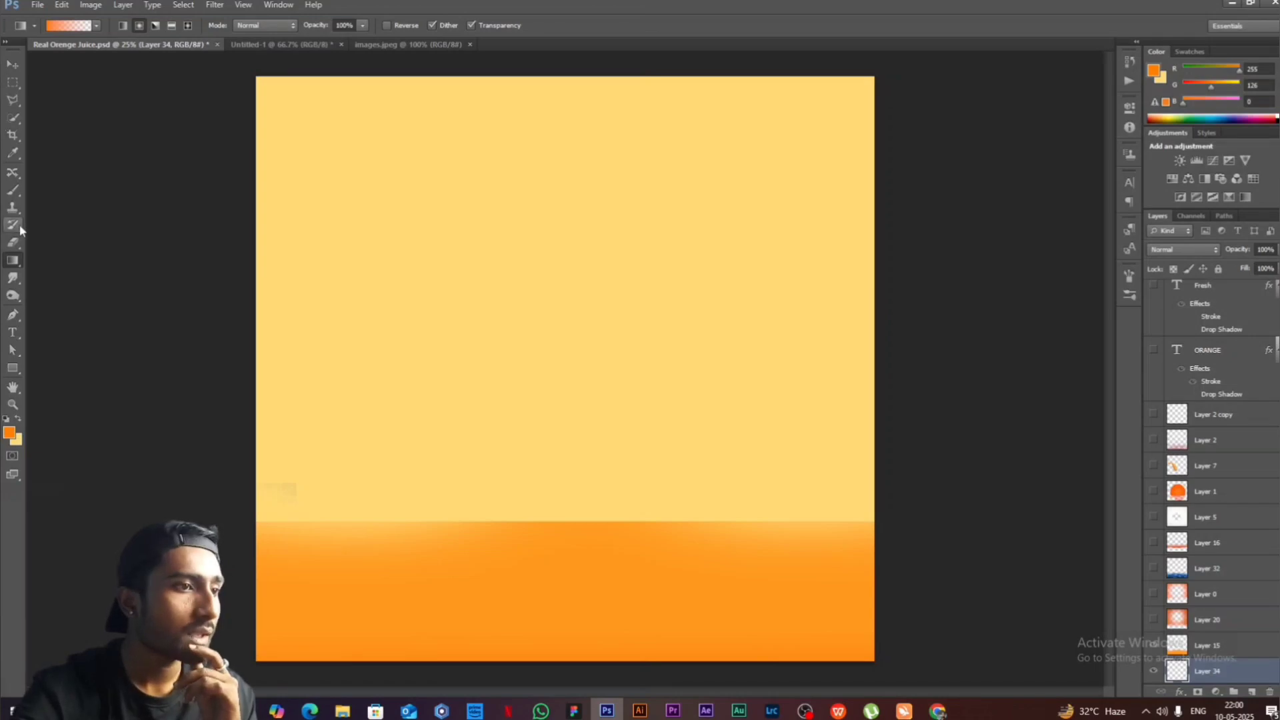
{"action": "left_click_drag", "start_coordinate": [553, 280], "coordinate": [953, 498]}
{"action": "key", "text": "x"}
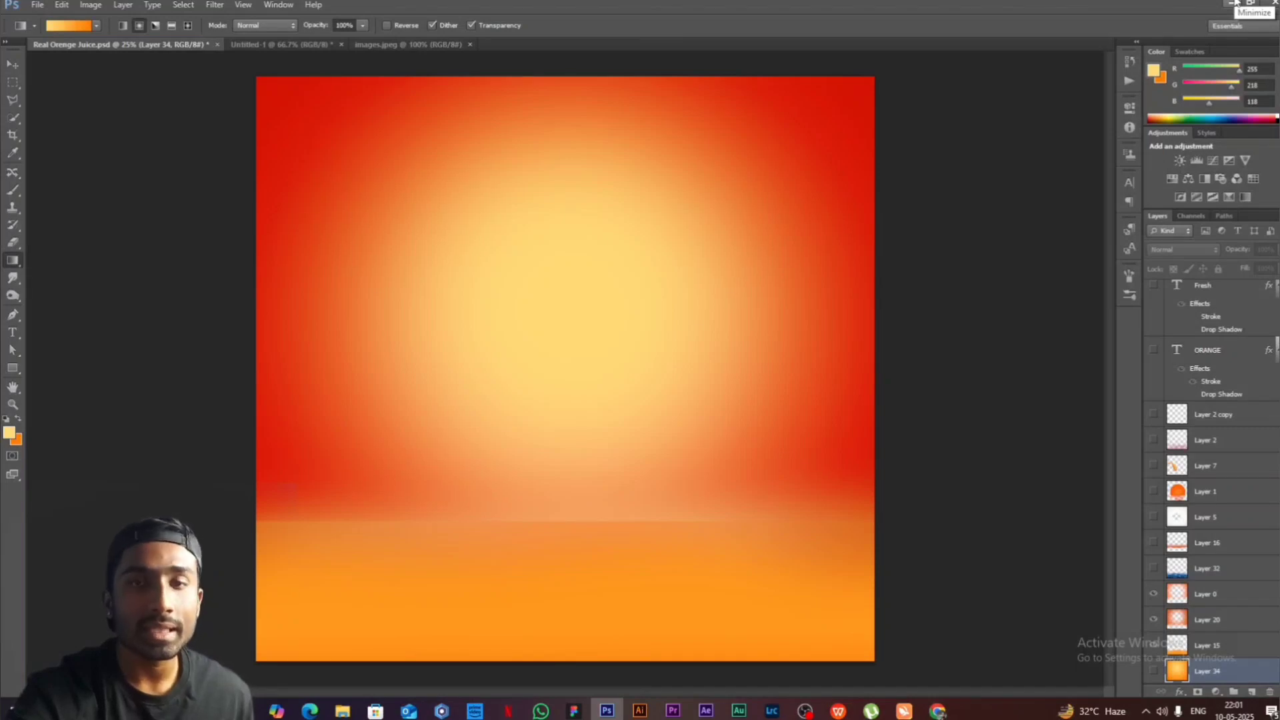
- Switch to the browser and search Google Images for "SEA WATER png"
{"action": "left_click", "coordinate": [1236, 2]}
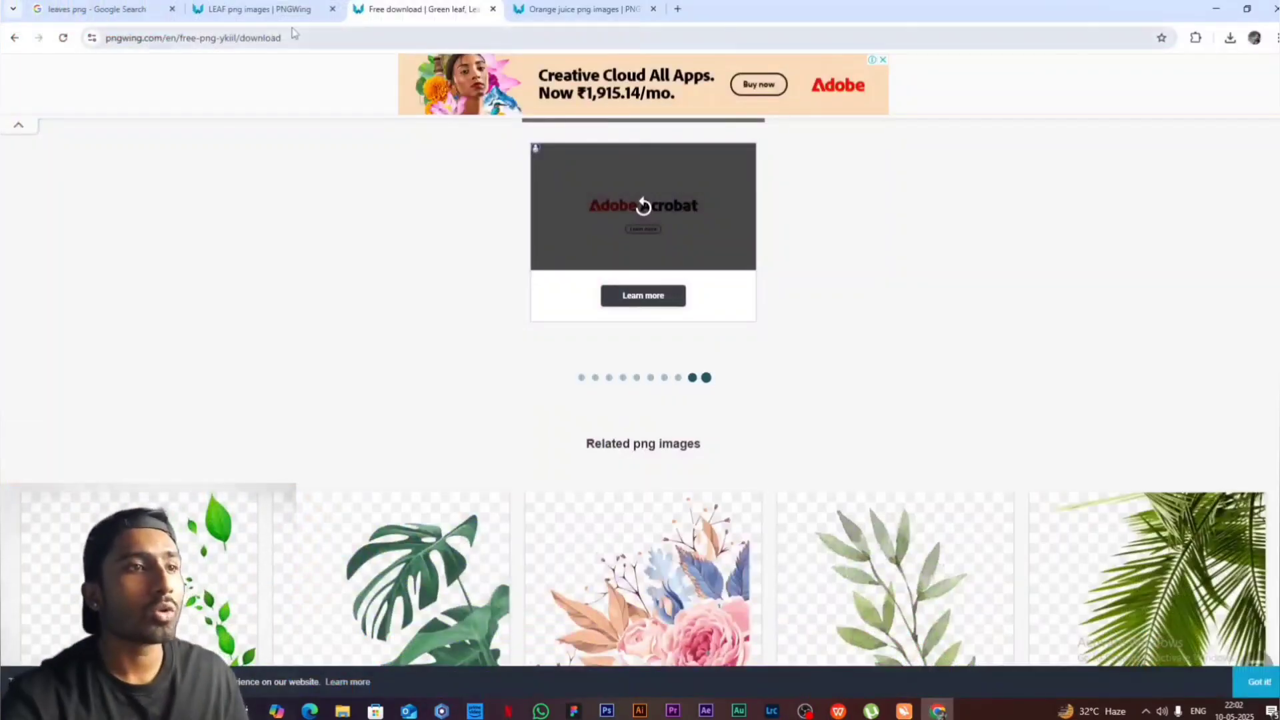
{"action": "left_click", "coordinate": [312, 41]}
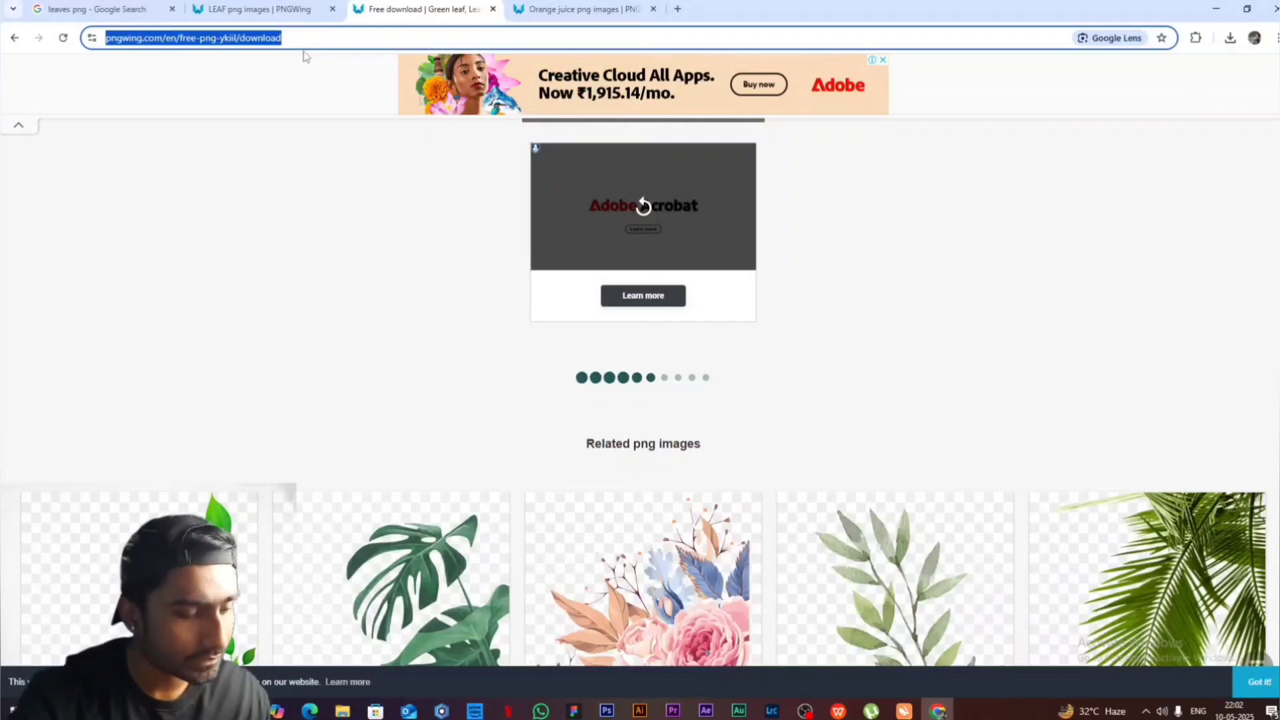
{"action": "left_click", "coordinate": [133, 9]}
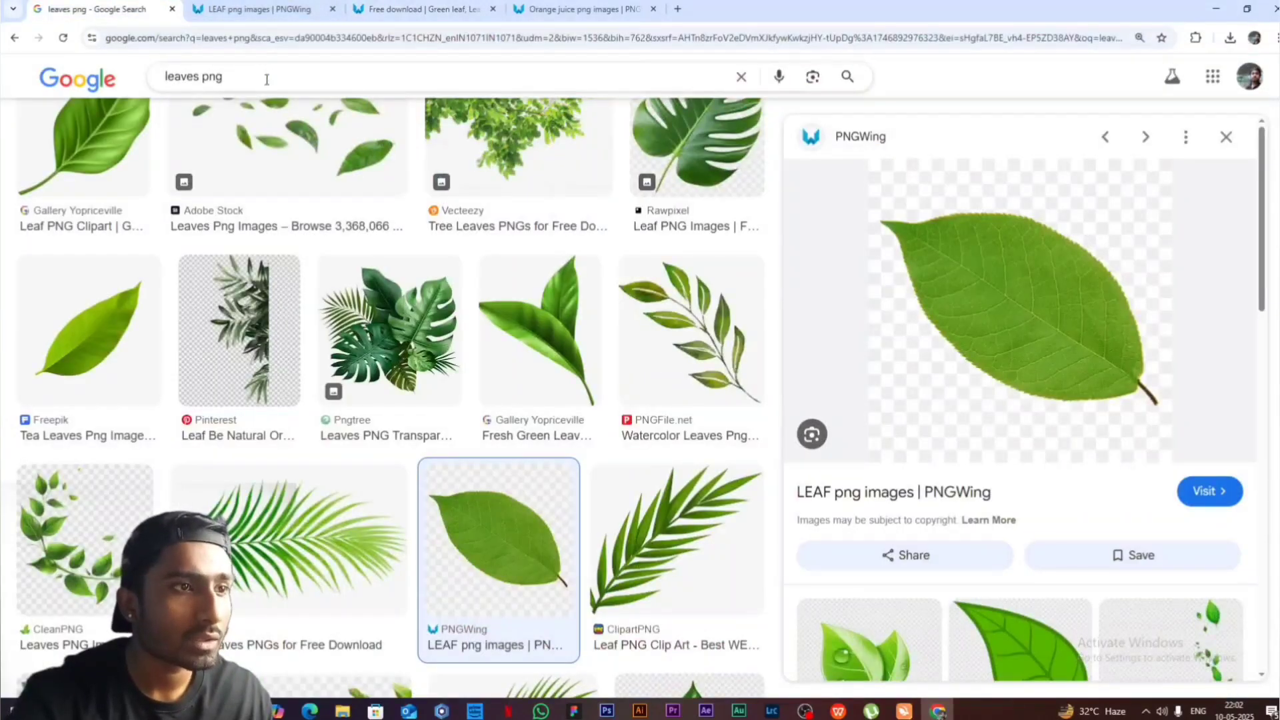
{"action": "scroll", "coordinate": [200, 85], "scroll_direction": "up", "scroll_amount": 1}
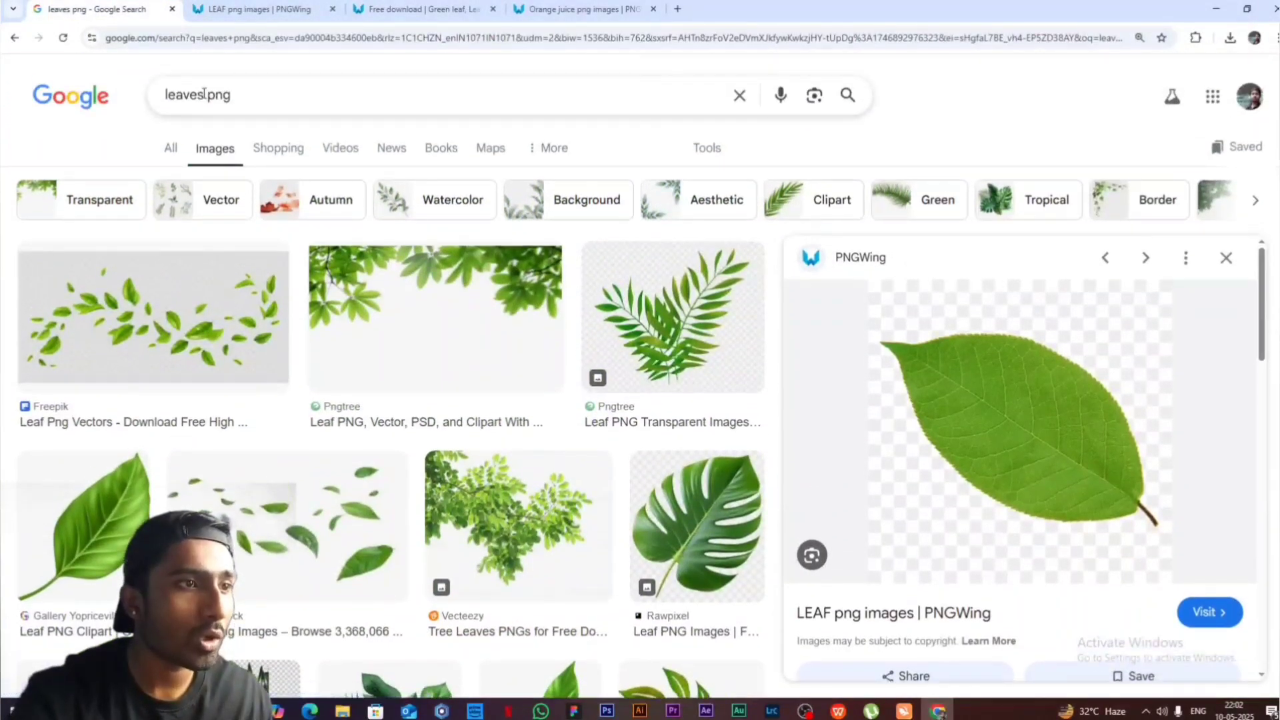
{"action": "left_click", "coordinate": [207, 96]}
{"action": "double_click", "coordinate": [207, 95]}
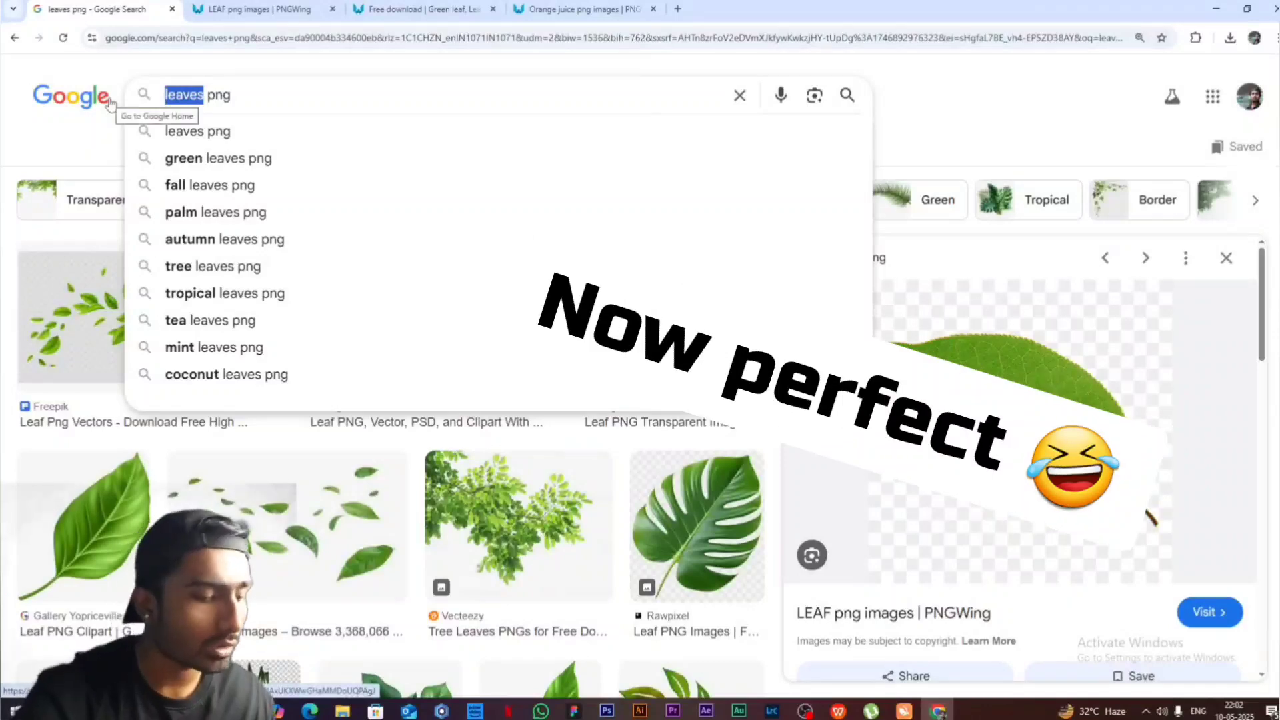
{"action": "type", "text": "SEA"}
{"action": "type", "text": " WA"}
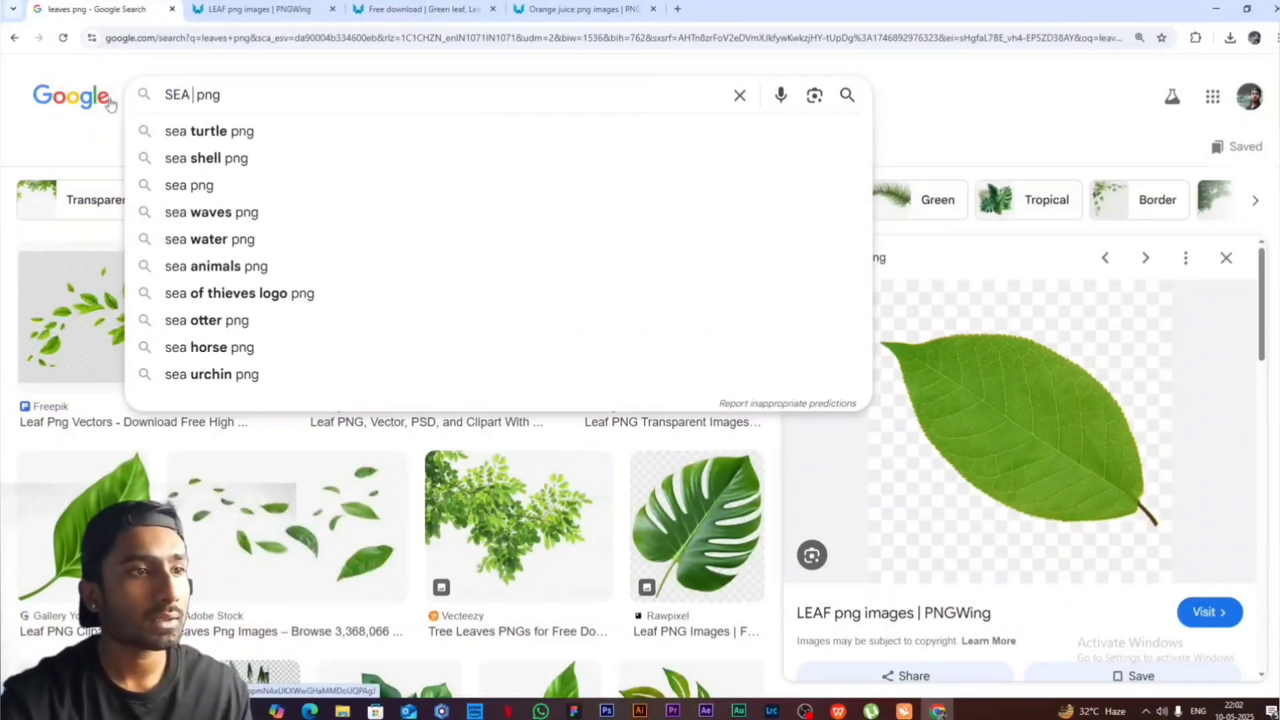
{"action": "type", "text": "TER"}
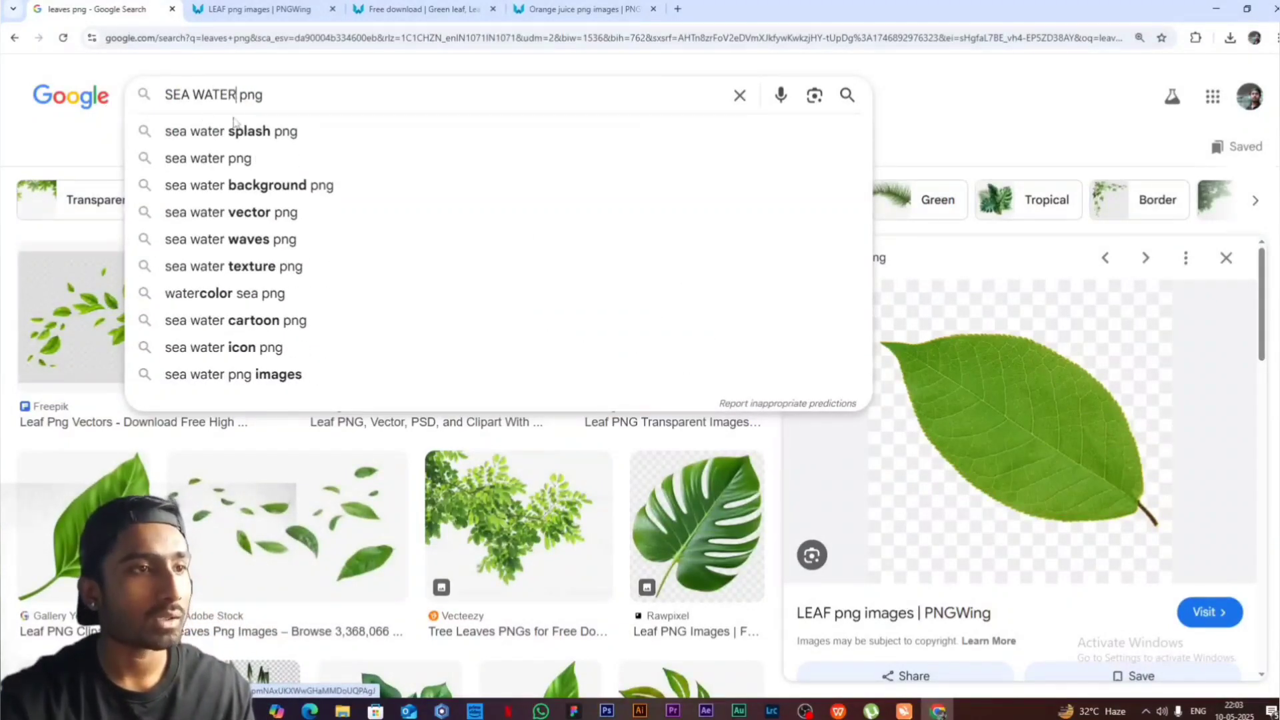
{"action": "left_click", "coordinate": [287, 107]}
{"action": "key", "text": "Return"}
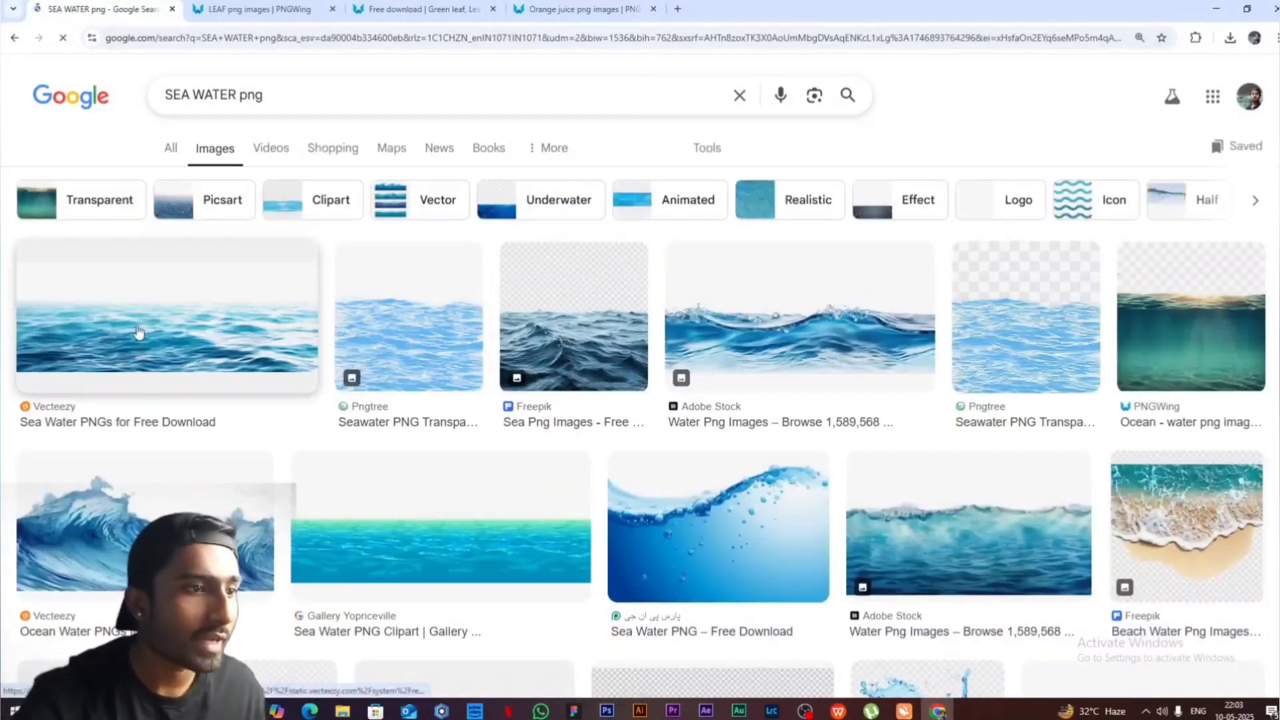
- Save the Vecteezy "Sea Water PNGs for Free Download" image to the Downloads folder
{"action": "left_click", "coordinate": [139, 333]}
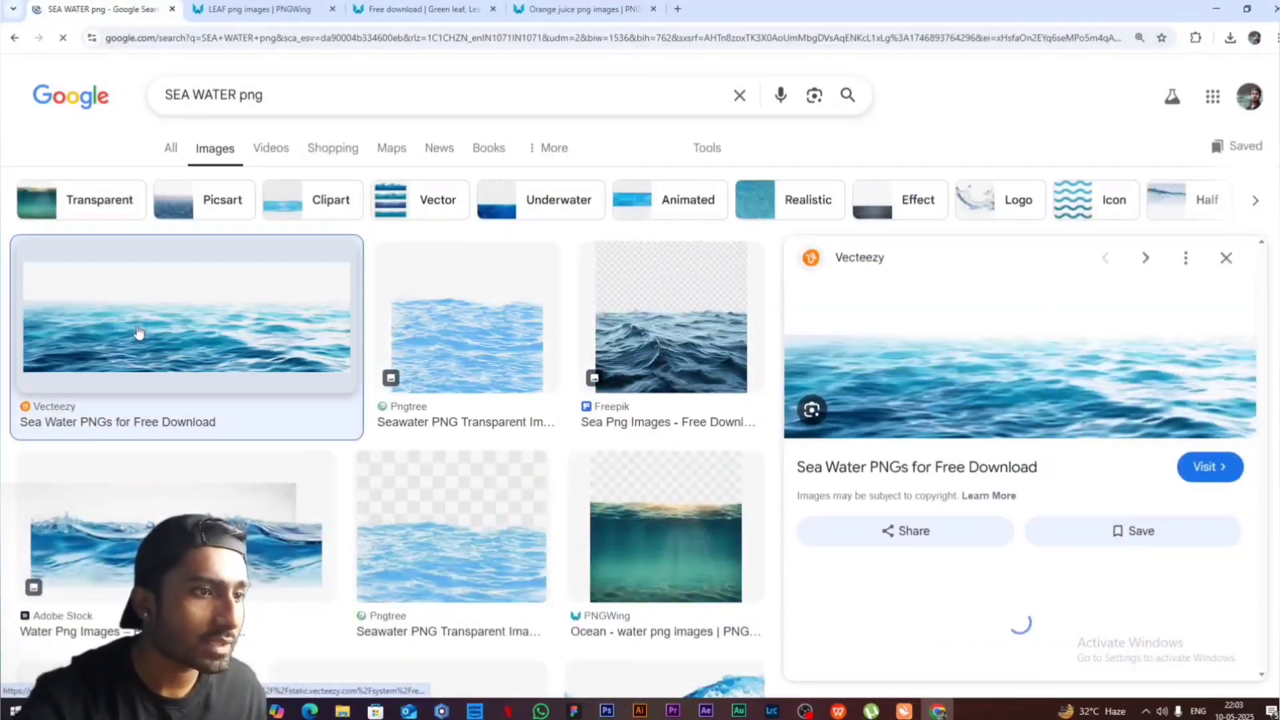
{"action": "right_click", "coordinate": [918, 373]}
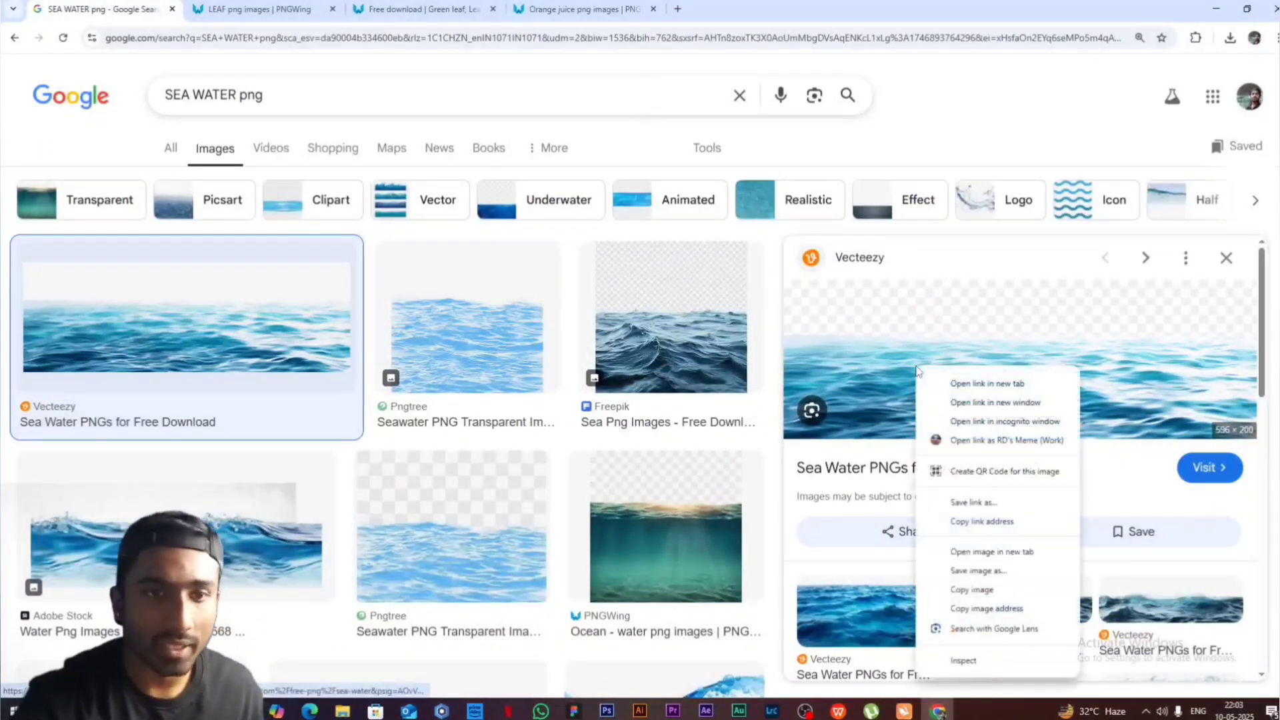
{"action": "left_click", "coordinate": [974, 572]}
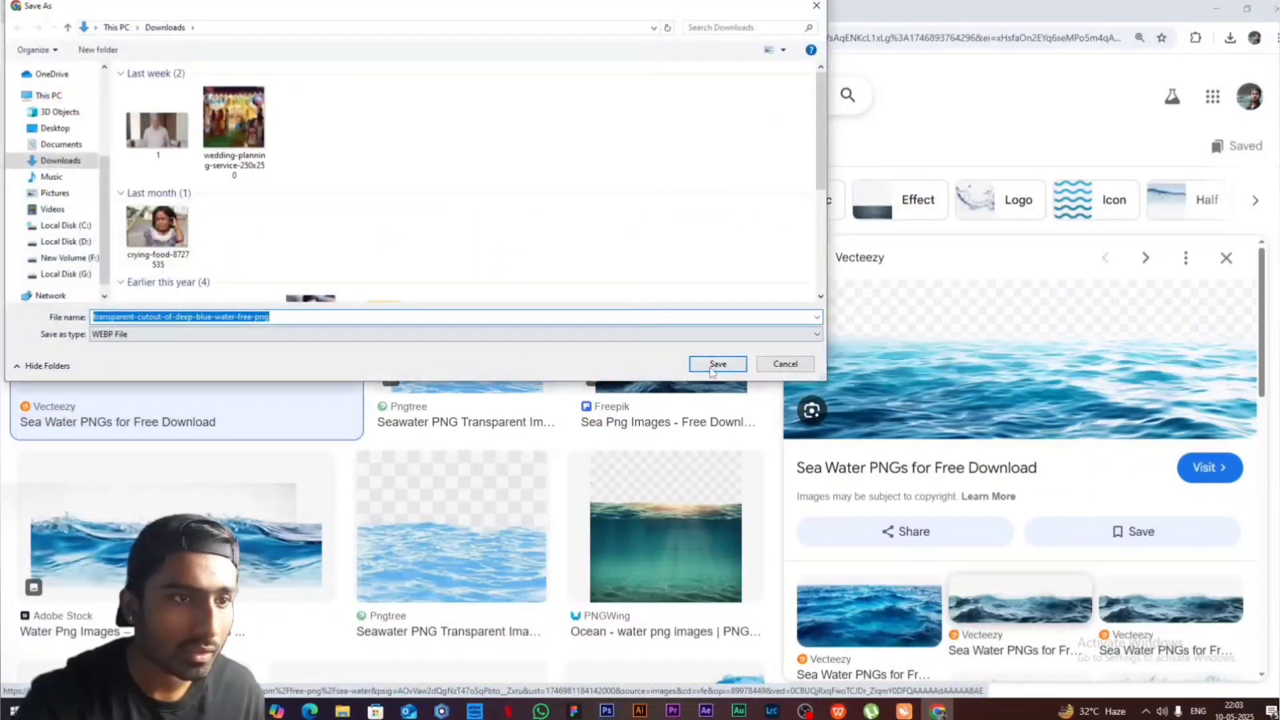
{"action": "left_click", "coordinate": [712, 372]}
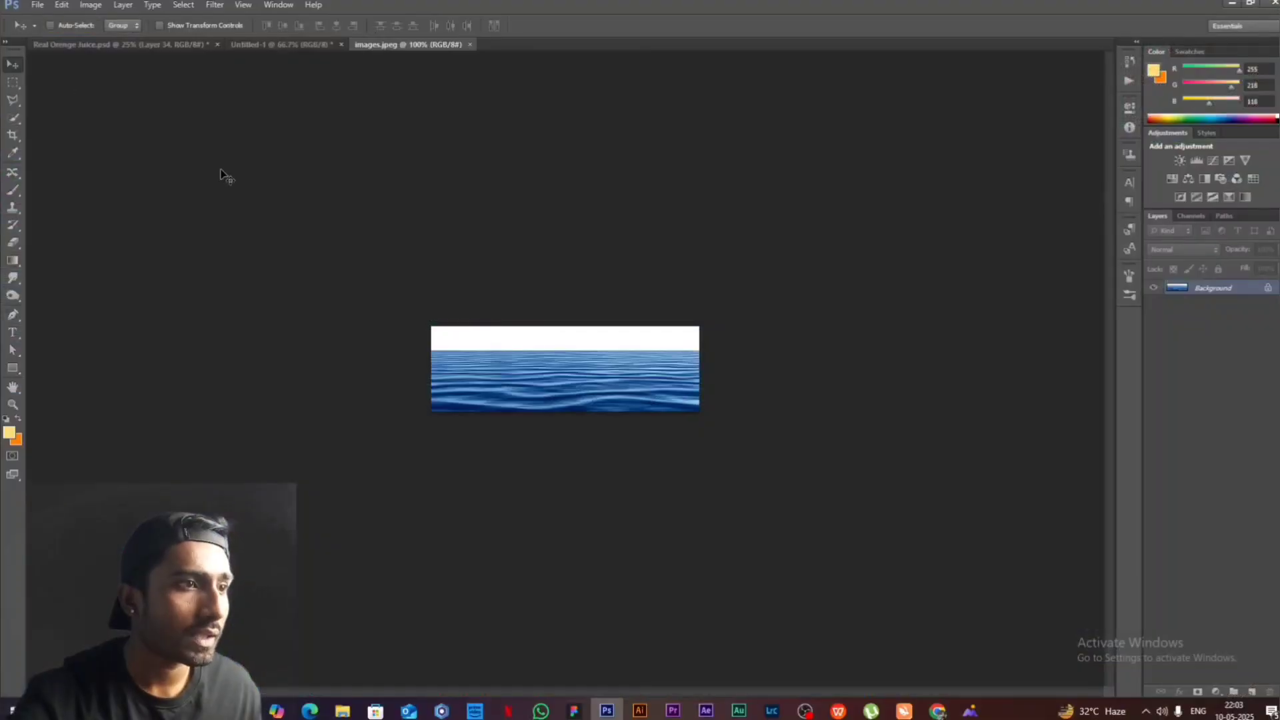
- In Photoshop, place the sea image on a layer above Layer 32 and scale it to about 10.3 cm wide across the canvas's bottom
{"action": "left_click_drag", "start_coordinate": [559, 364], "coordinate": [545, 560]}
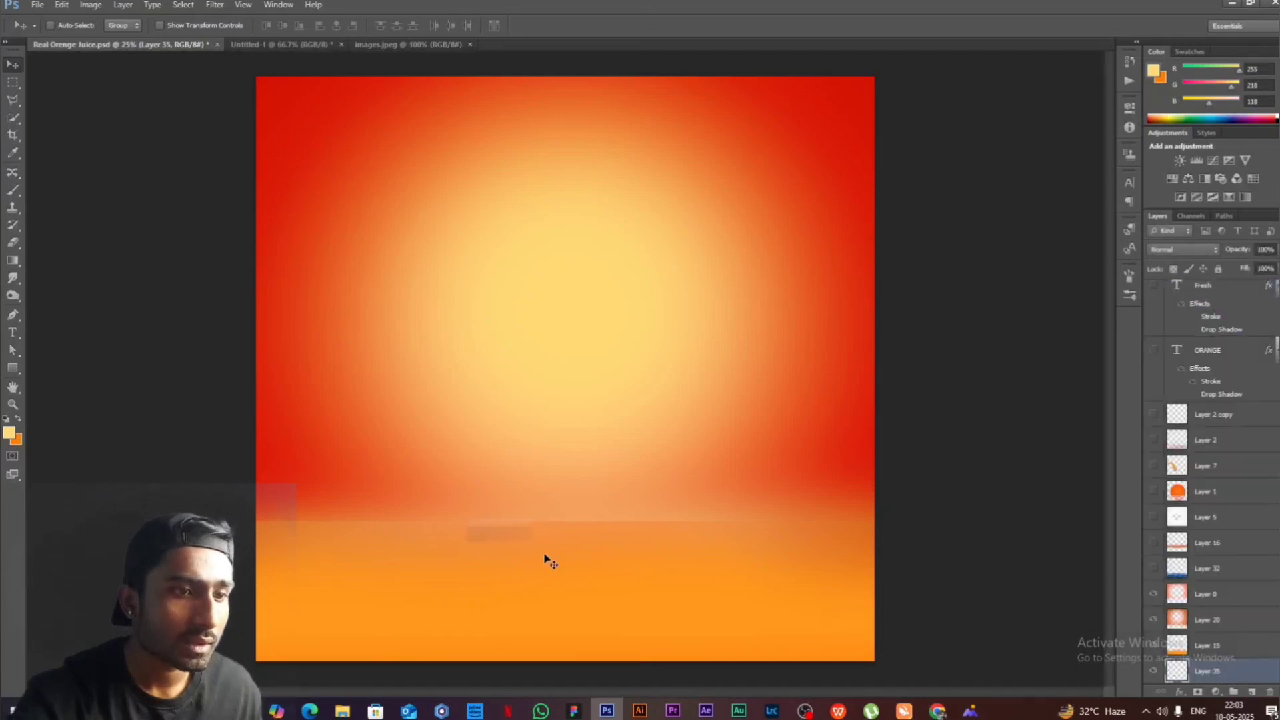
{"action": "left_click_drag", "start_coordinate": [1208, 666], "coordinate": [1210, 581]}
{"action": "key", "text": "ctrl+t"}
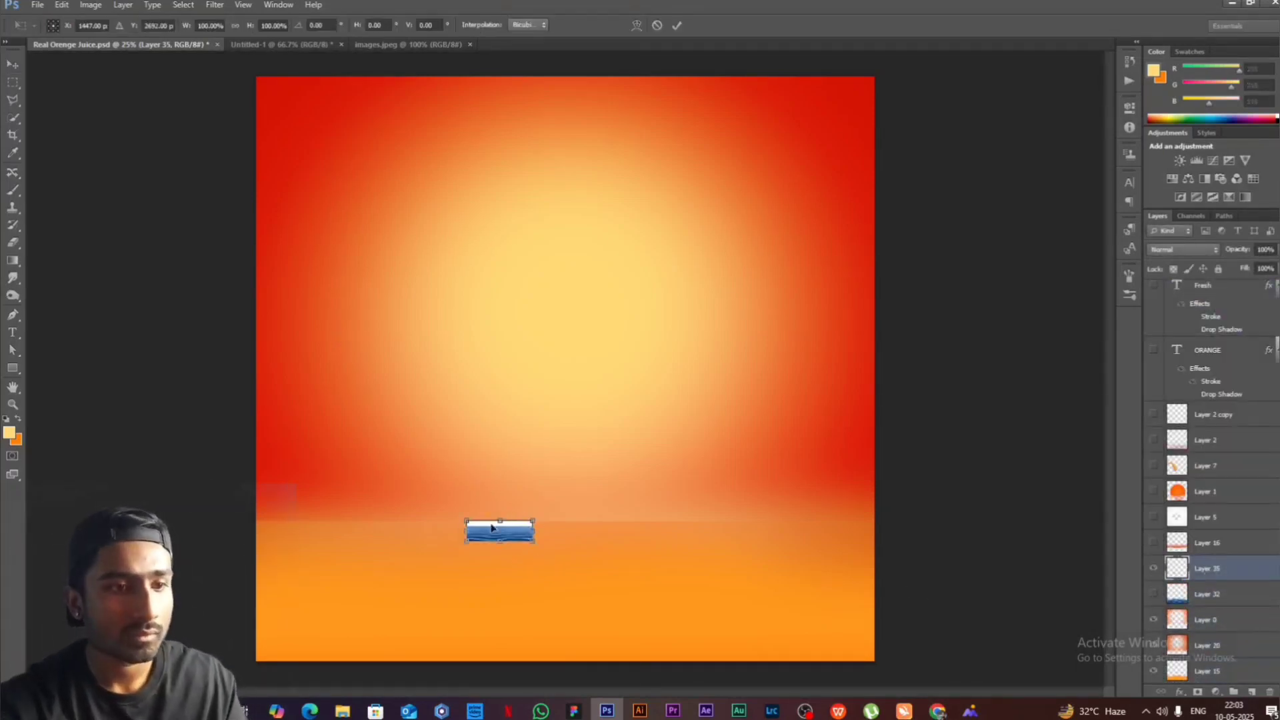
{"action": "left_click_drag", "start_coordinate": [533, 521], "coordinate": [987, 374]}
{"action": "left_click_drag", "start_coordinate": [912, 437], "coordinate": [680, 518]}
{"action": "left_click_drag", "start_coordinate": [744, 601], "coordinate": [907, 668]}
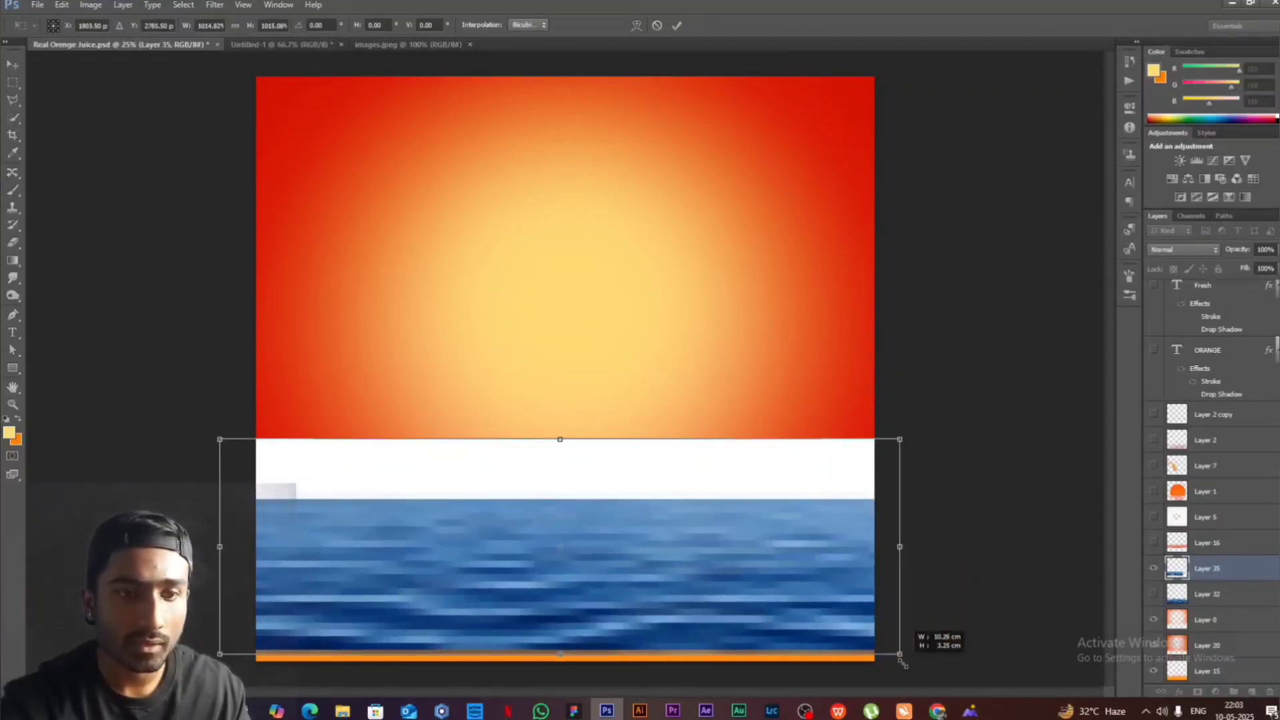
{"action": "left_click_drag", "start_coordinate": [740, 623], "coordinate": [758, 635]}
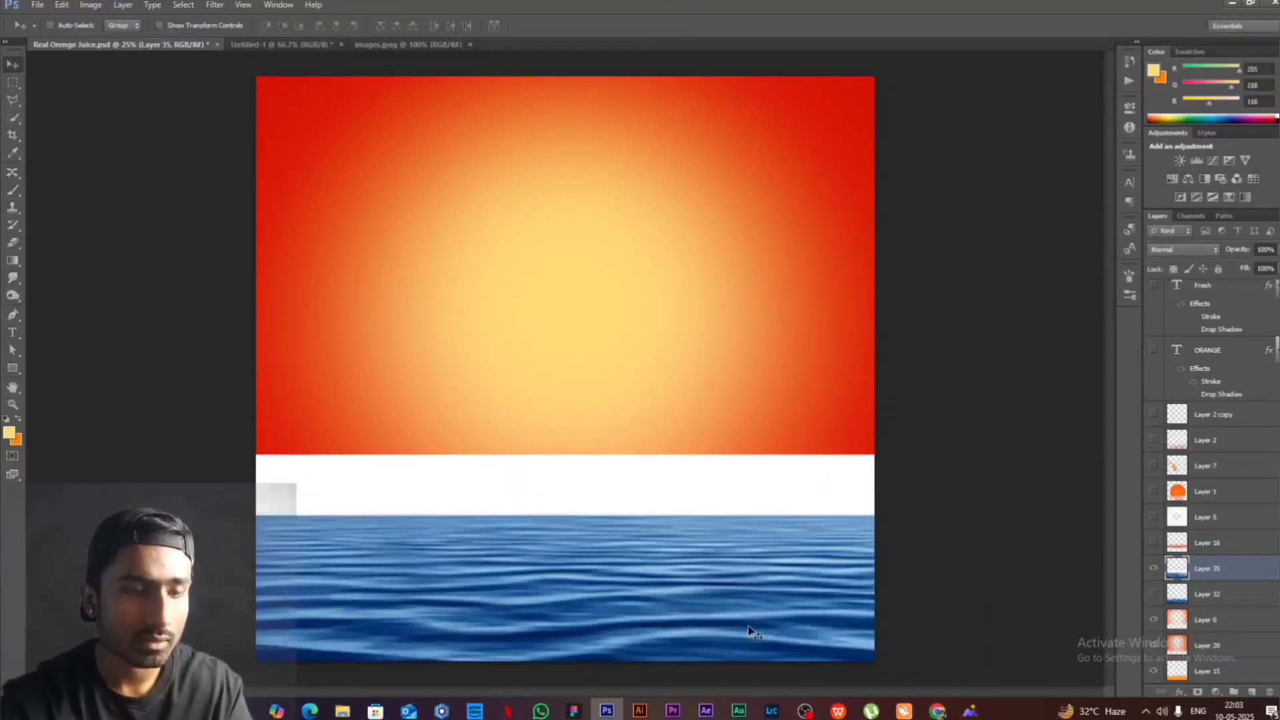
{"action": "key", "text": "Return"}
- Erase the white area above the sea's horizon with a soft 422 px eraser
{"action": "left_click", "coordinate": [12, 243]}
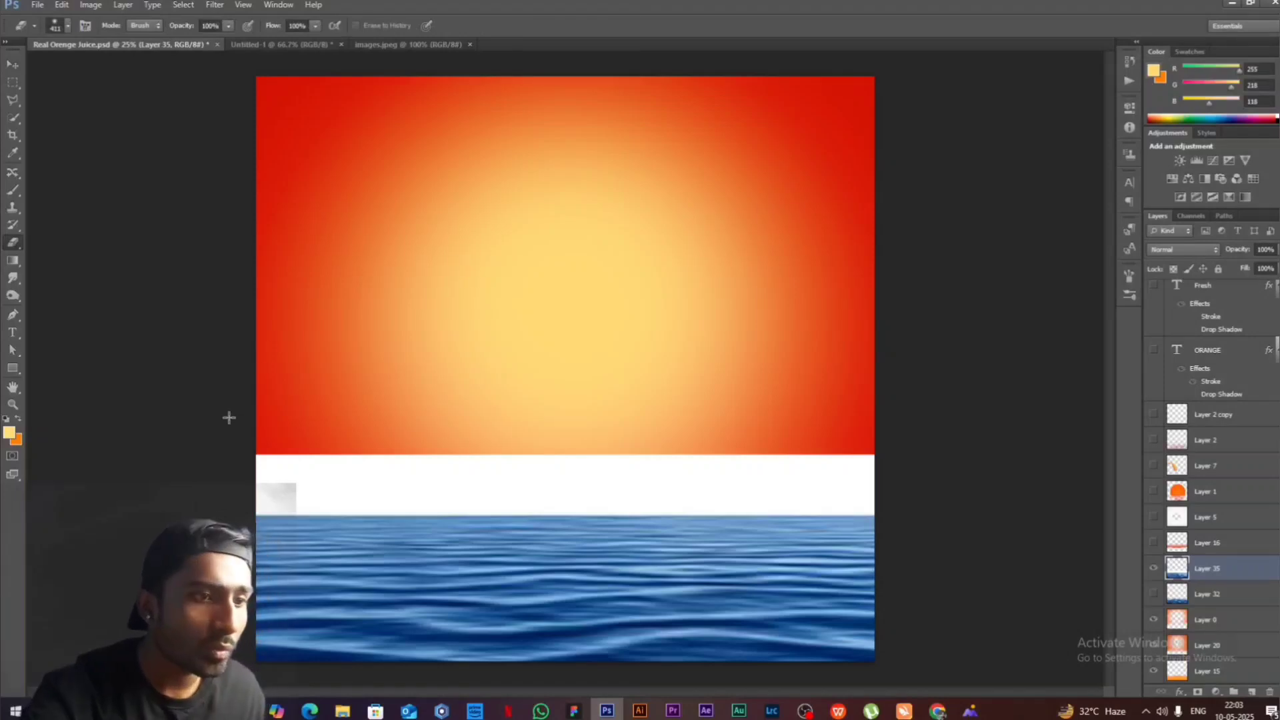
{"action": "left_click", "coordinate": [67, 26]}
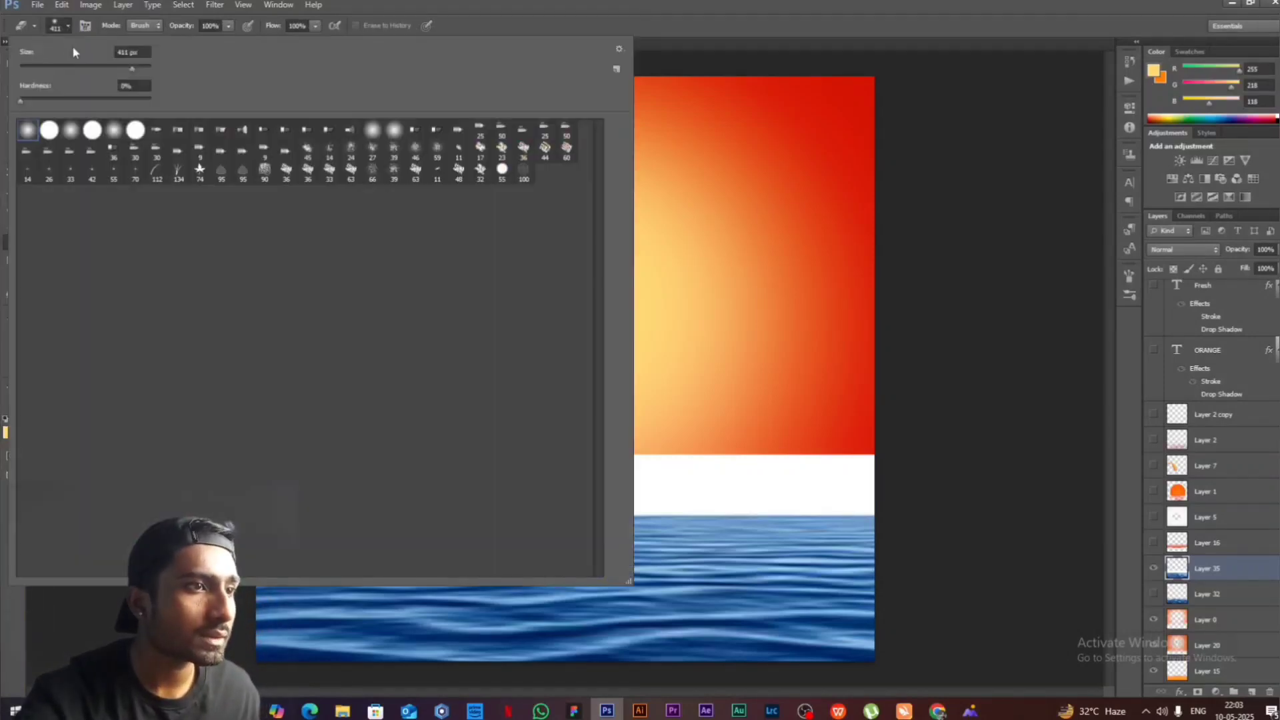
{"action": "left_click_drag", "start_coordinate": [128, 72], "coordinate": [137, 74]}
{"action": "key", "text": "Return"}
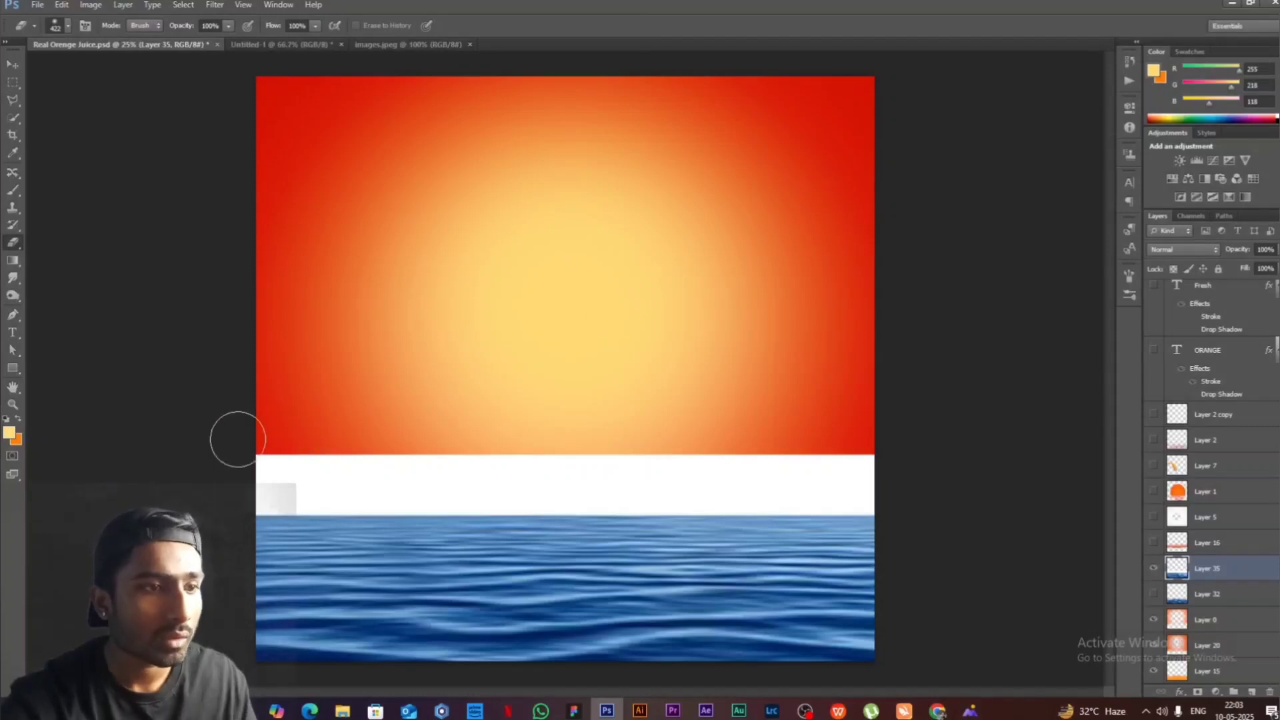
{"action": "mouse_move", "coordinate": [234, 438]}
{"action": "left_mouse_down"}
{"action": "mouse_move", "coordinate": [183, 490]}
{"action": "mouse_move", "coordinate": [356, 469]}
{"action": "mouse_move", "coordinate": [823, 459]}
{"action": "mouse_move", "coordinate": [552, 497]}
{"action": "mouse_move", "coordinate": [738, 500]}
{"action": "mouse_move", "coordinate": [966, 479]}
{"action": "mouse_move", "coordinate": [212, 490]}
{"action": "left_mouse_up"}
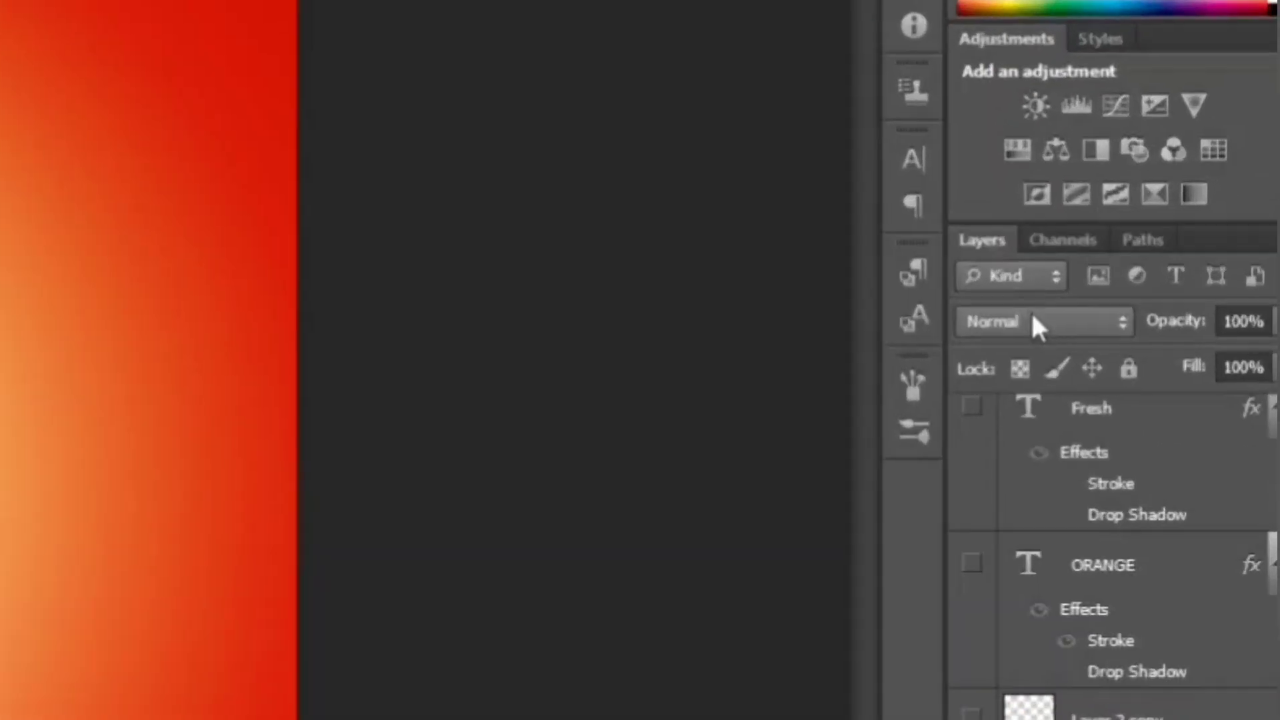
- Try successive blend modes on the sea layer, starting from Darker Color, and set it to Overlay
{"action": "left_click", "coordinate": [1181, 250]}
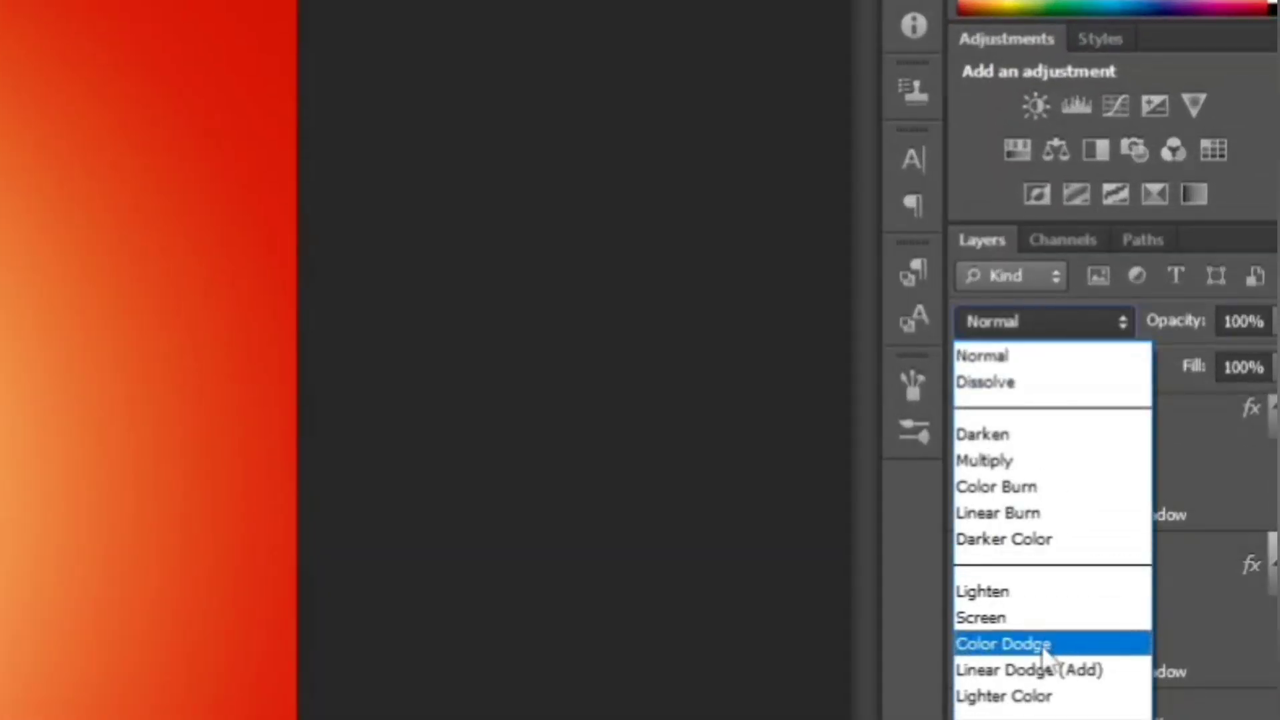
{"action": "left_click", "coordinate": [1003, 539]}
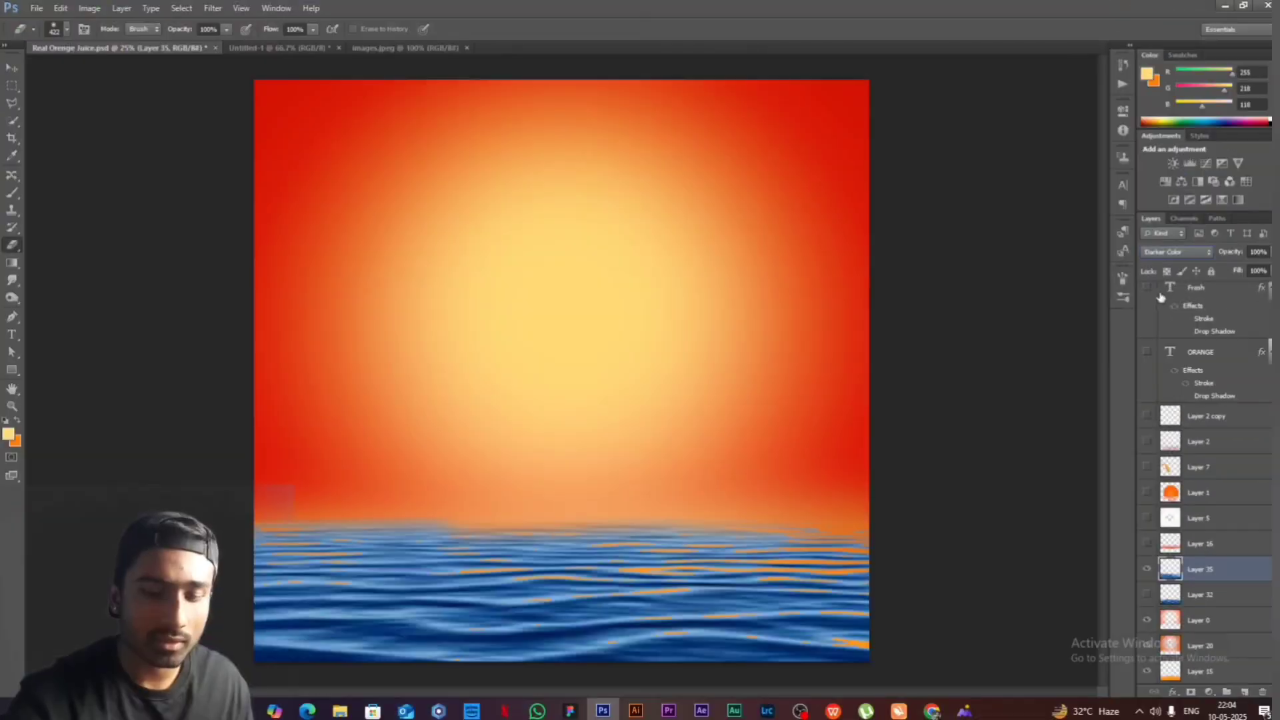
{"action": "key", "text": "Down"}
{"action": "key", "text": "Down"}
{"action": "key", "text": "Down"}
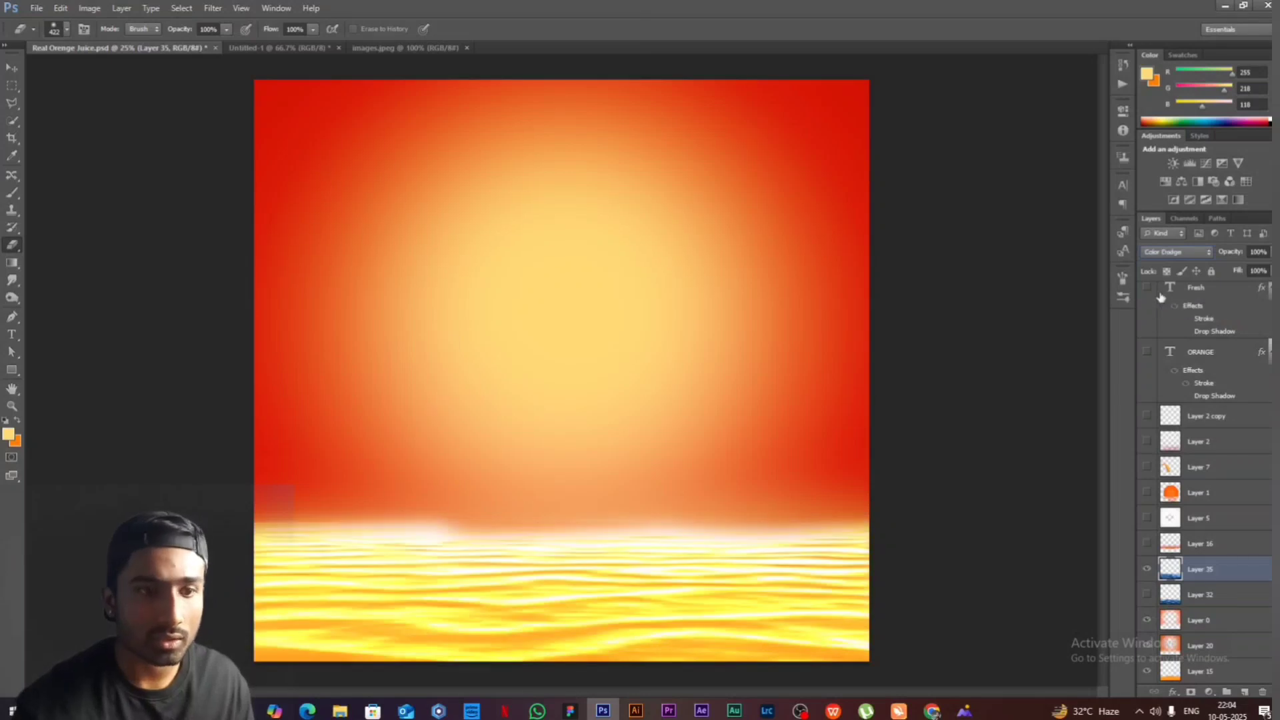
{"action": "key", "text": "Down"}
{"action": "key", "text": "Down"}
{"action": "key", "text": "Down"}
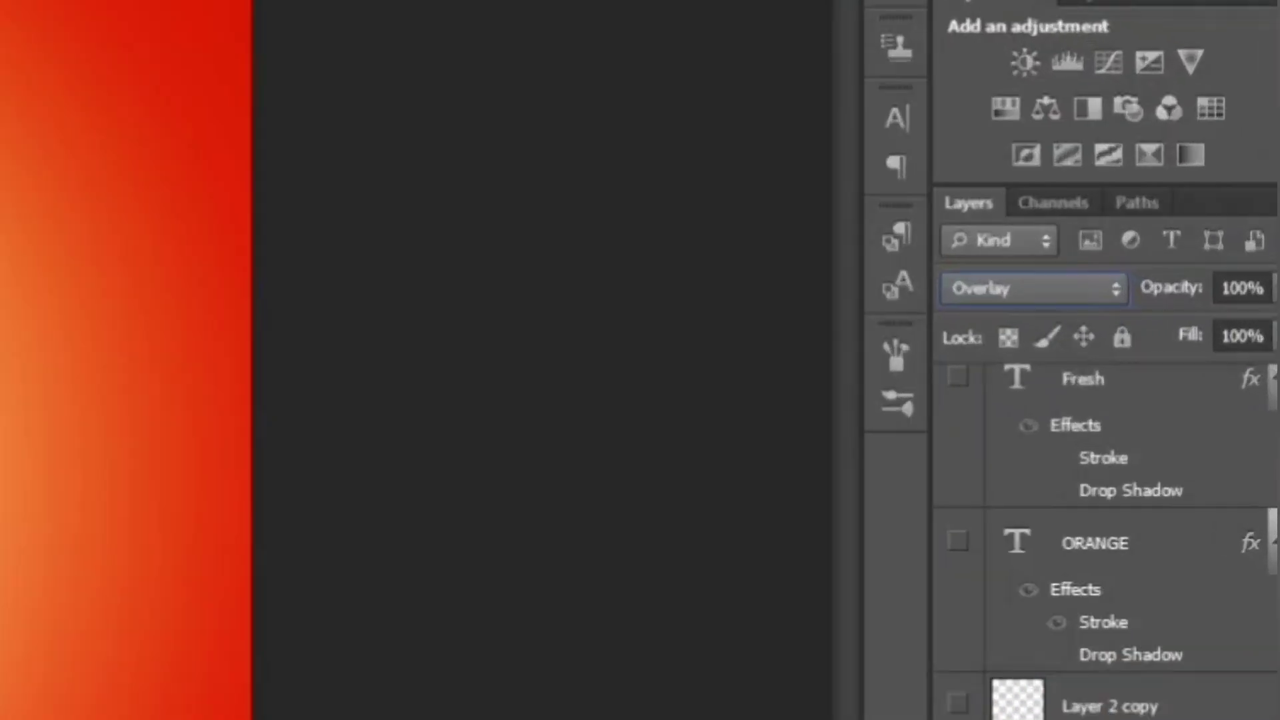
- Reduce the sea layer's opacity to 39%
{"action": "left_click", "coordinate": [1272, 253]}
{"action": "left_click", "coordinate": [1192, 360]}
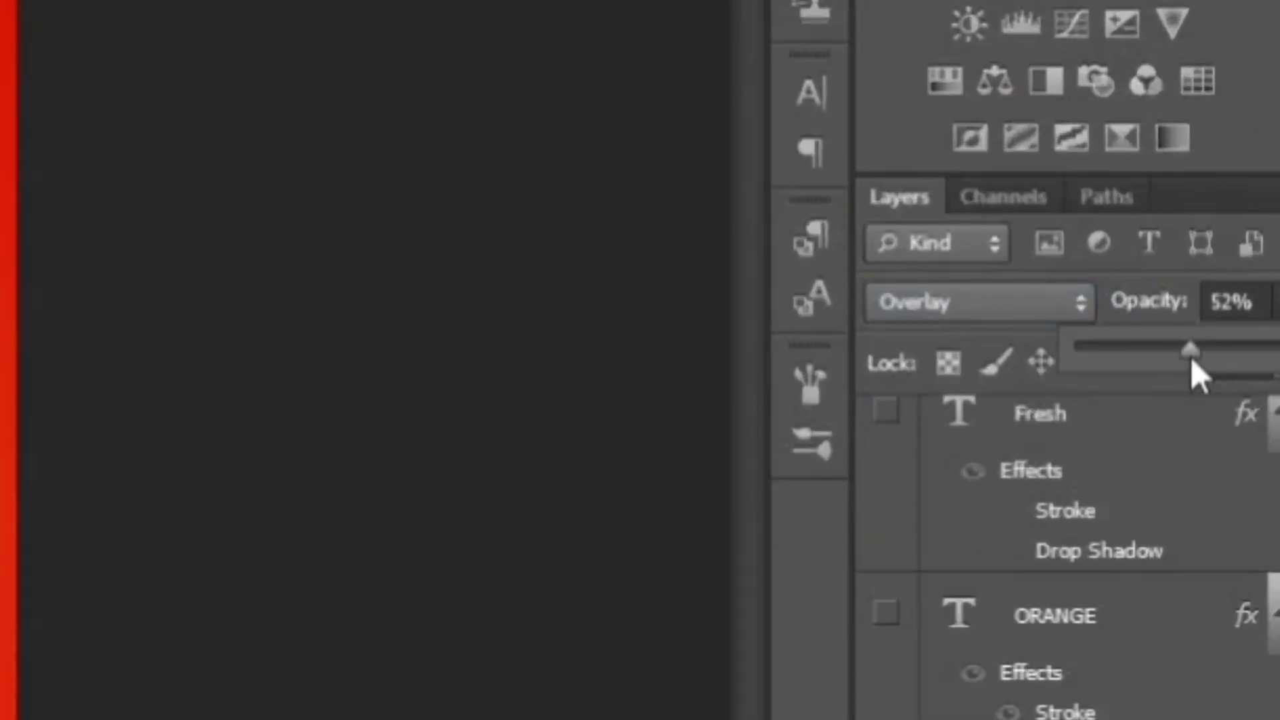
{"action": "left_click_drag", "start_coordinate": [1191, 360], "coordinate": [1163, 354]}
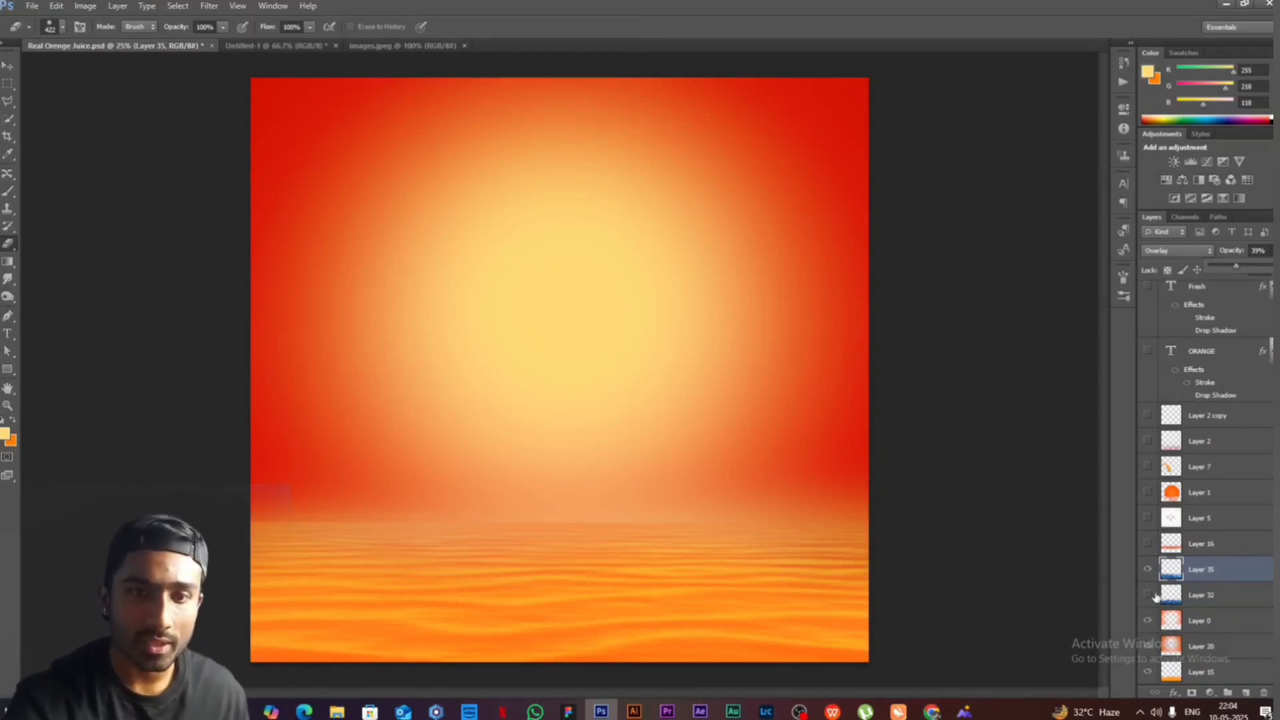
- Hide the sea on Layer 35, show Layer 32 in its place, and show the juice carton on Layer 3
{"action": "left_click", "coordinate": [1148, 566]}
{"action": "scroll", "coordinate": [1237, 491], "scroll_direction": "up", "scroll_amount": 5}
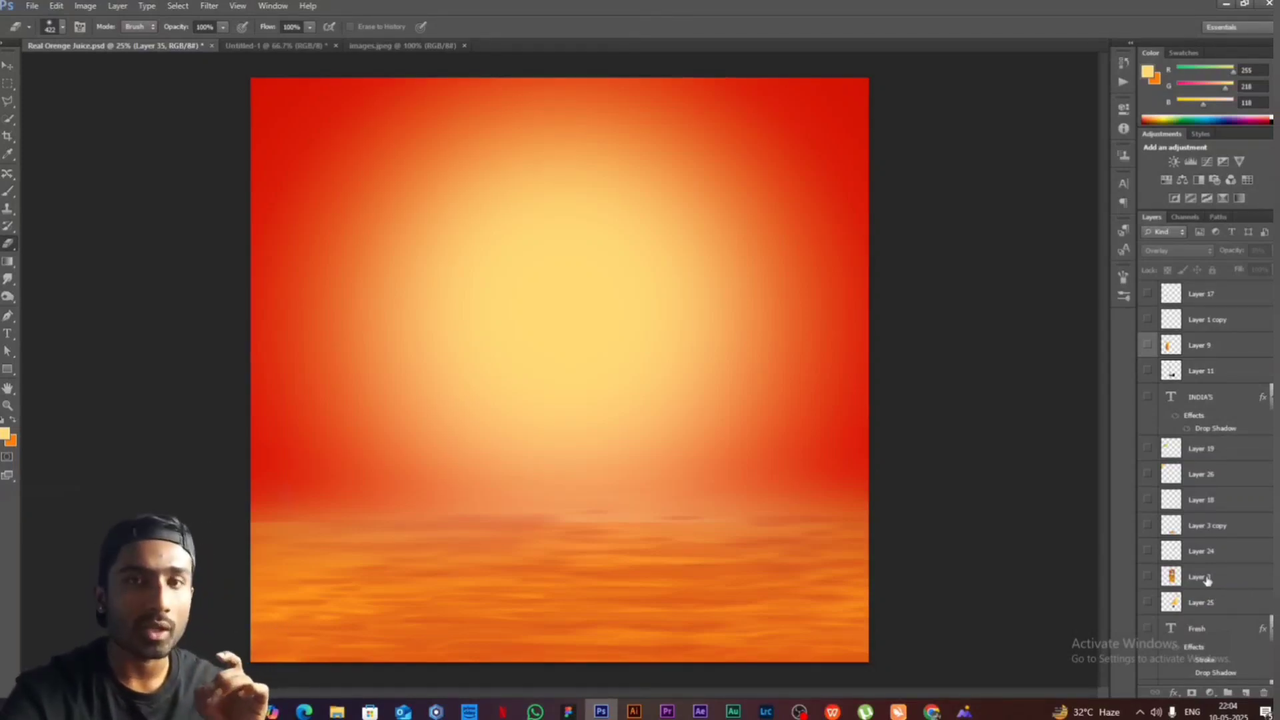
{"action": "left_click", "coordinate": [1147, 577]}
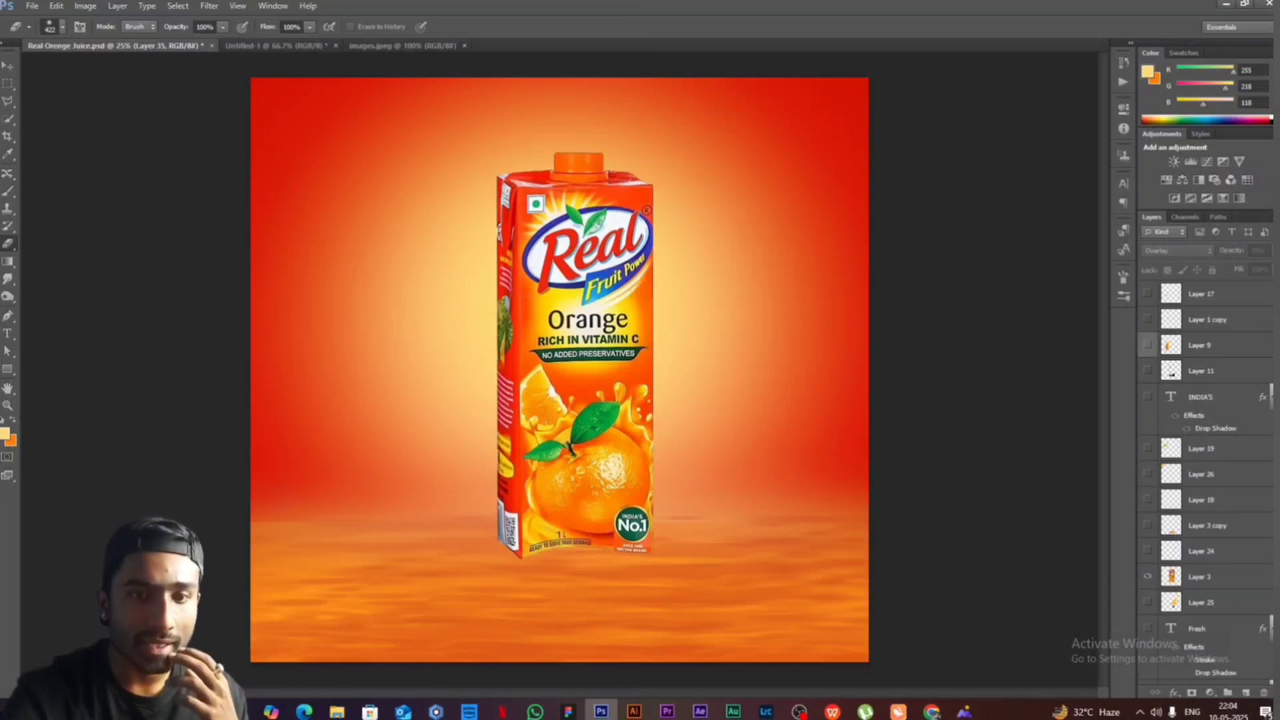
- Show the juice splash on Layer 4 around the carton's base
{"action": "scroll", "coordinate": [1213, 544], "scroll_direction": "down", "scroll_amount": 10}
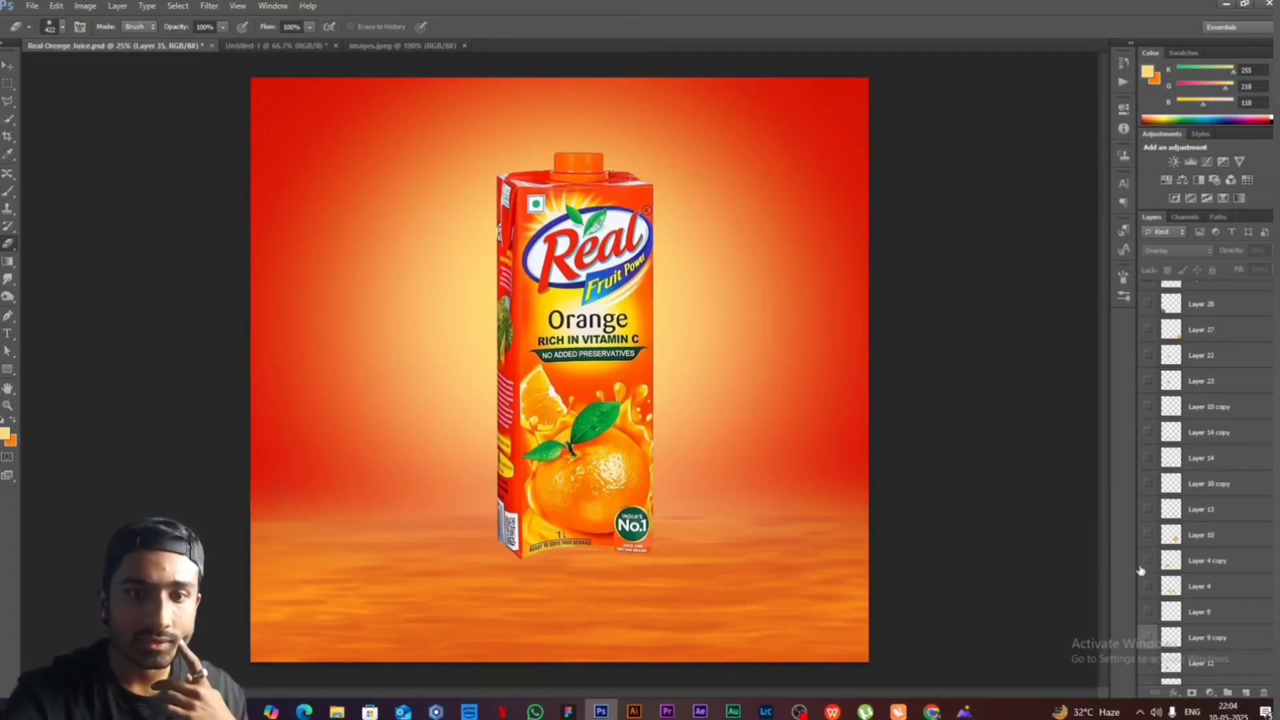
{"action": "scroll", "coordinate": [1164, 586], "scroll_direction": "down", "scroll_amount": 3}
{"action": "left_click", "coordinate": [1148, 507]}
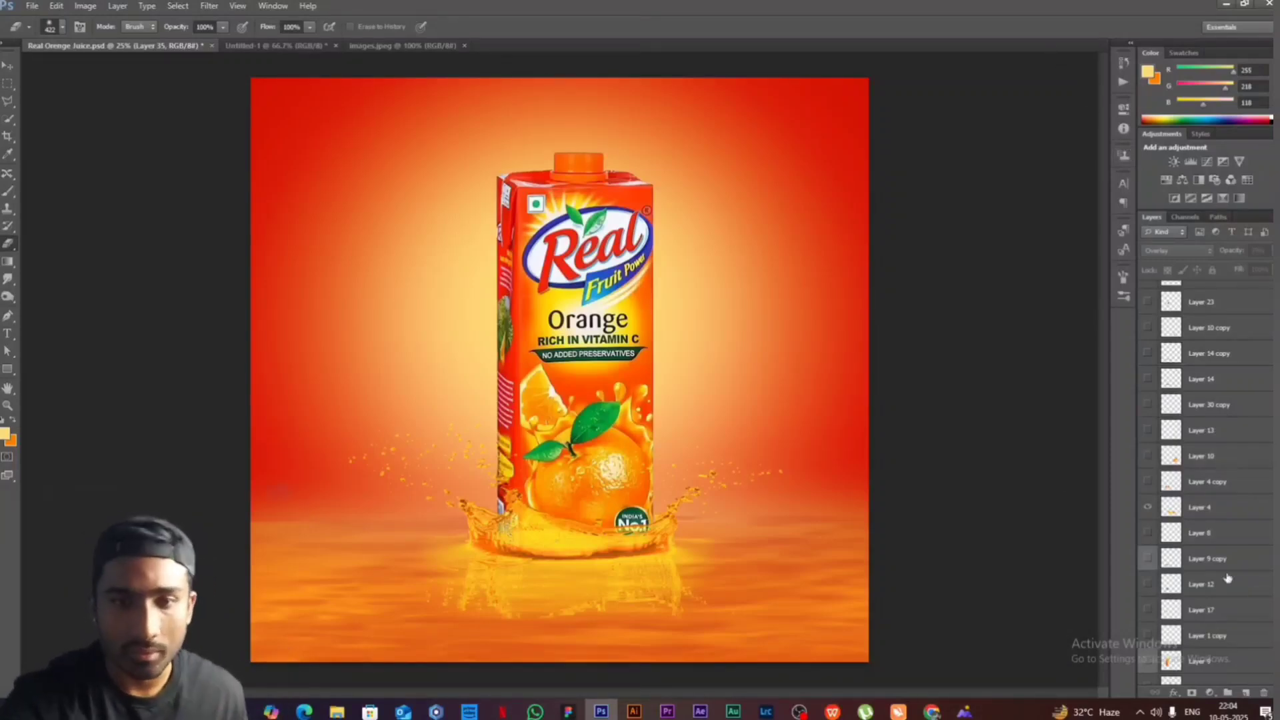
- Load the outline of the juice carton on Layer 3 as a selection and add a new layer above it
{"action": "left_click", "coordinate": [9, 65]}
{"action": "right_click", "coordinate": [575, 325]}
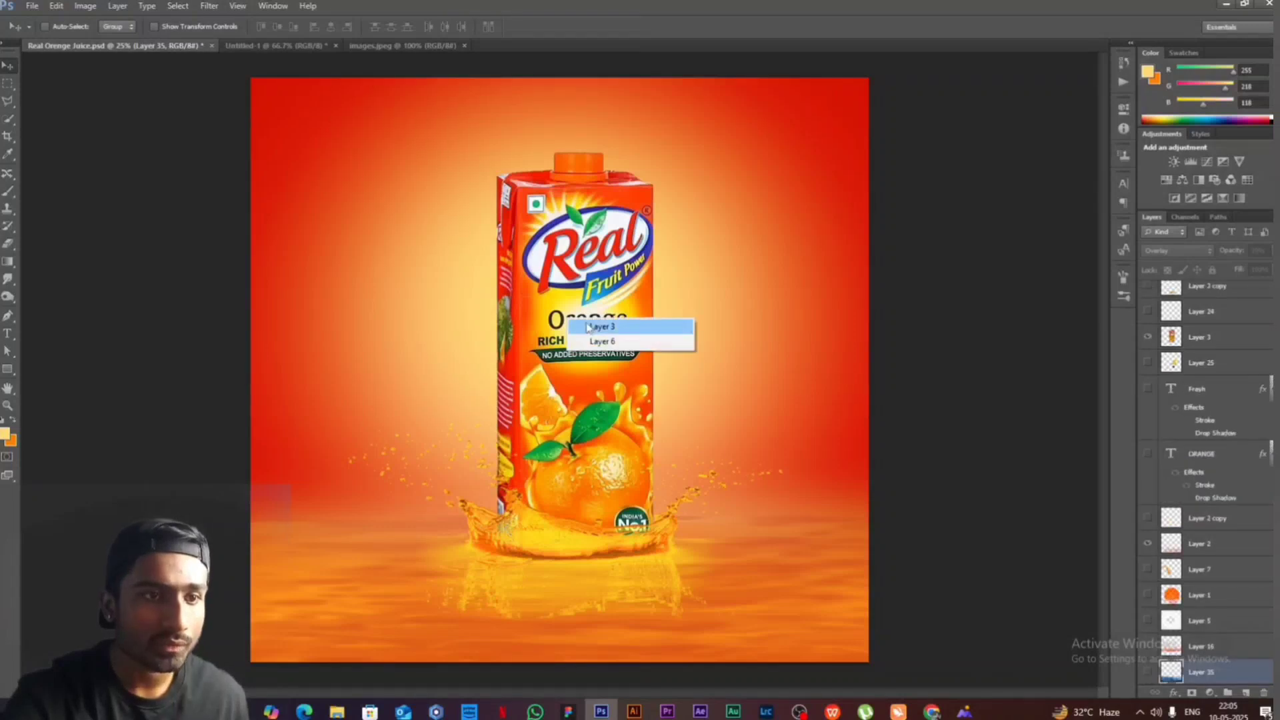
{"action": "left_click", "coordinate": [591, 328]}
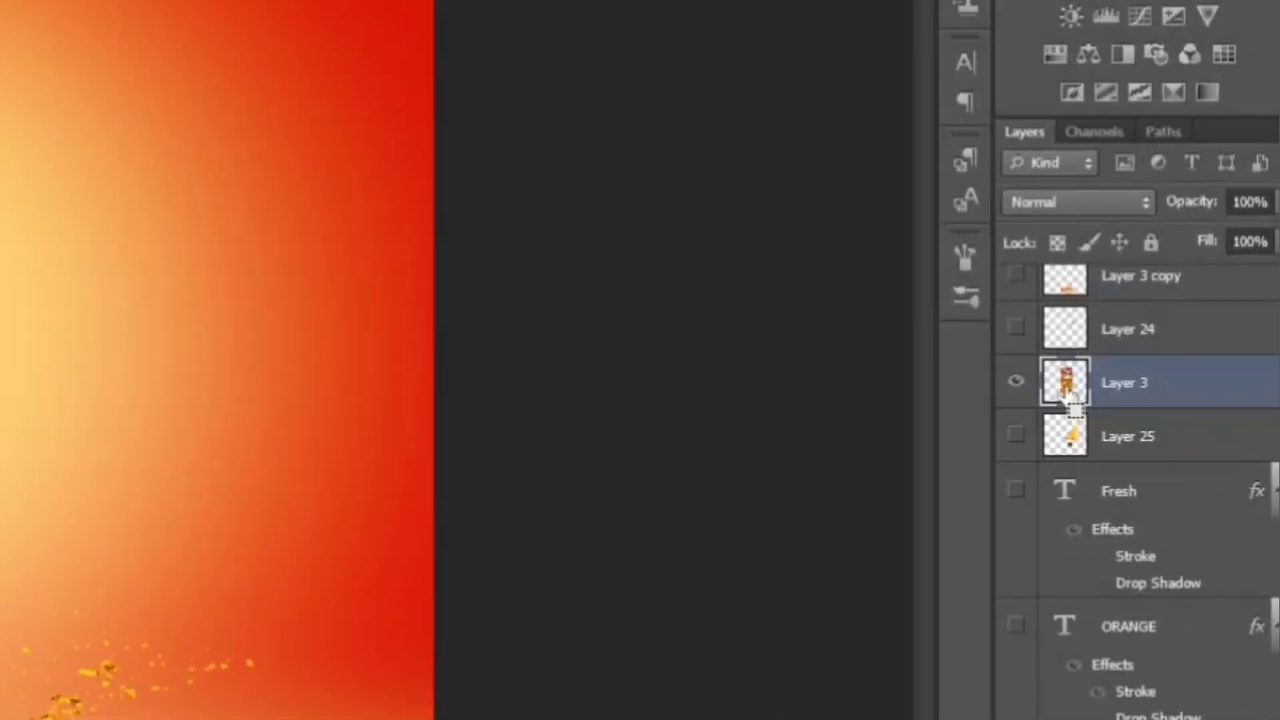
{"action": "left_click", "coordinate": [941, 455], "text": "ctrl"}
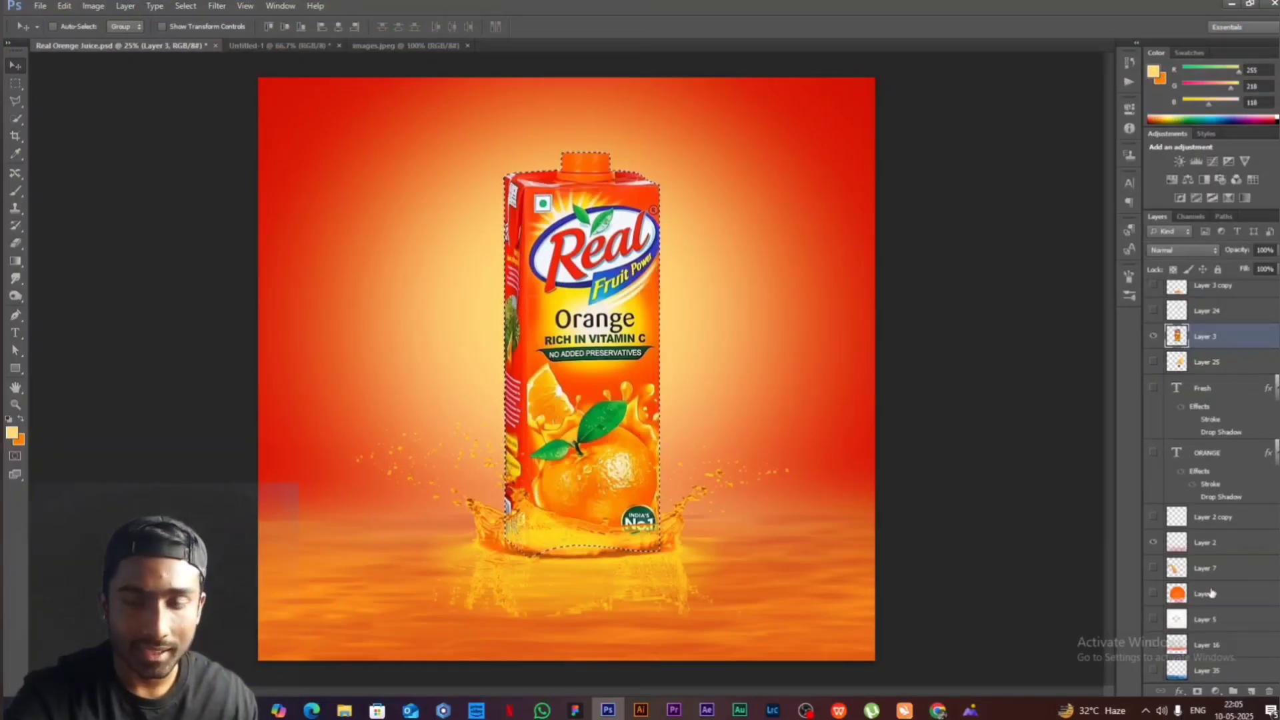
{"action": "left_click", "coordinate": [1251, 691]}
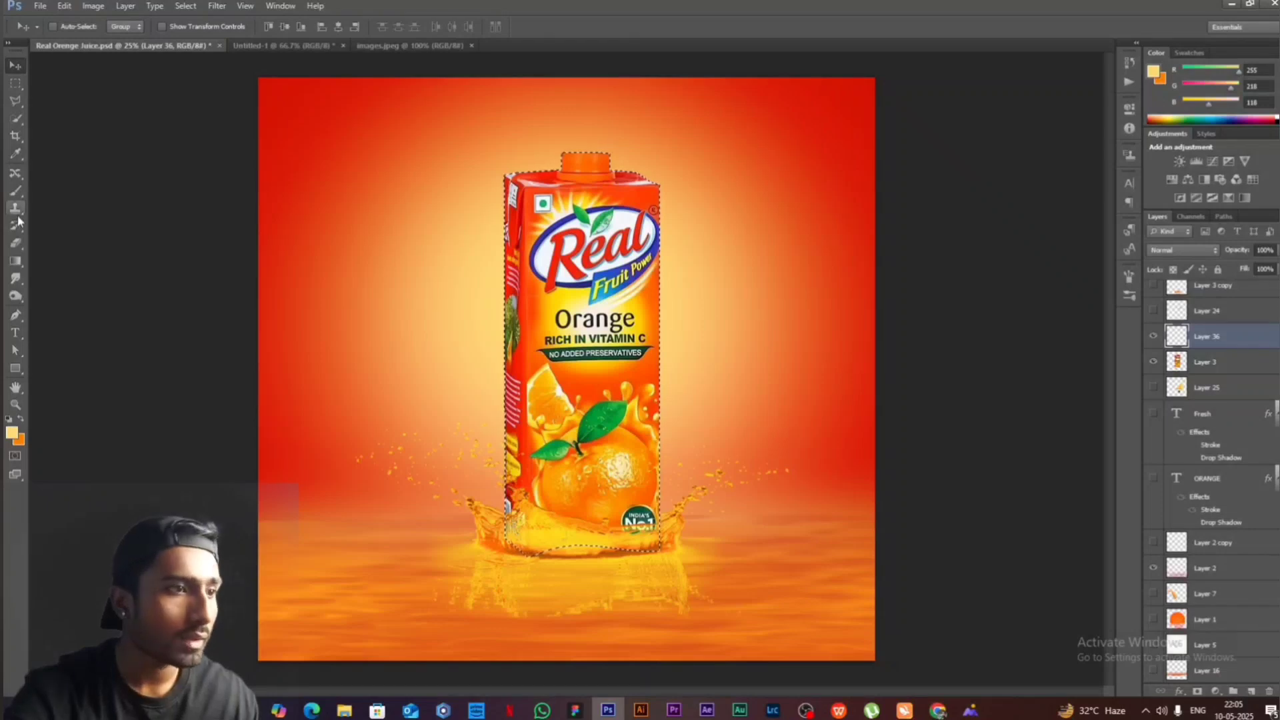
- Check the Brush tool's tip shape settings, including size, angle, hardness and spacing
{"action": "left_click", "coordinate": [17, 193]}
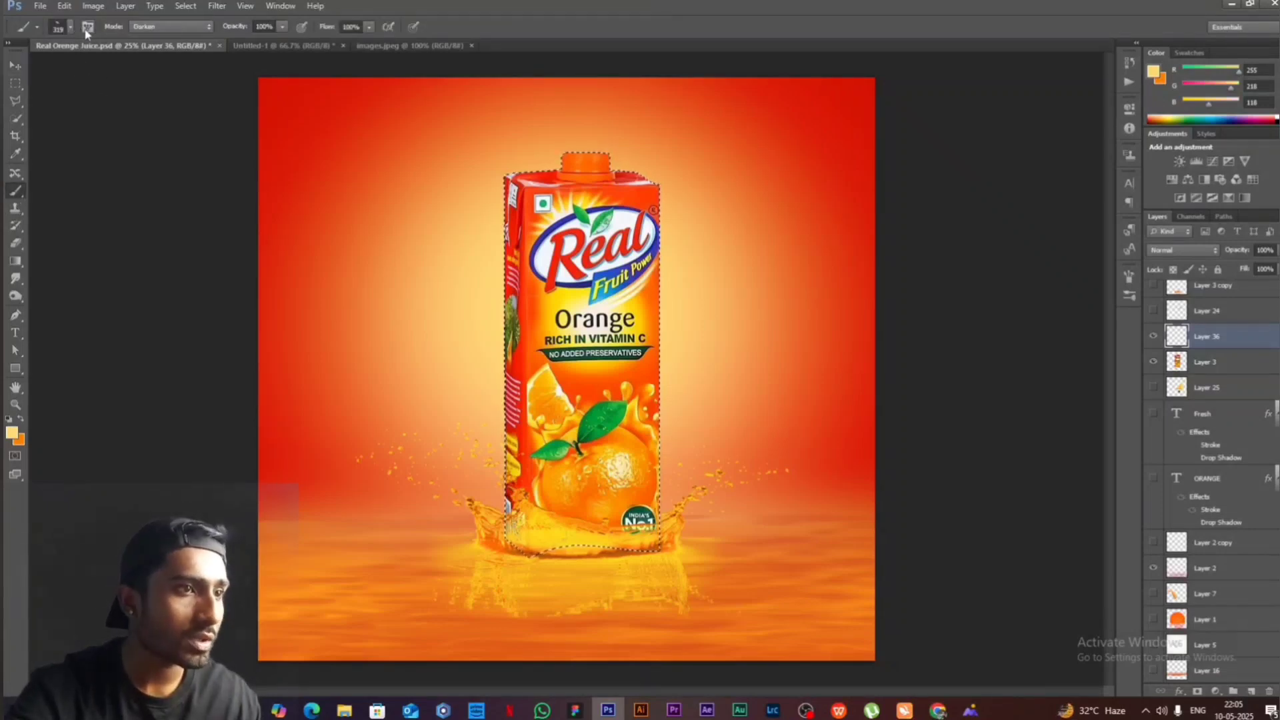
{"action": "left_click", "coordinate": [87, 28]}
{"action": "left_click_drag", "start_coordinate": [1089, 462], "coordinate": [1135, 402]}
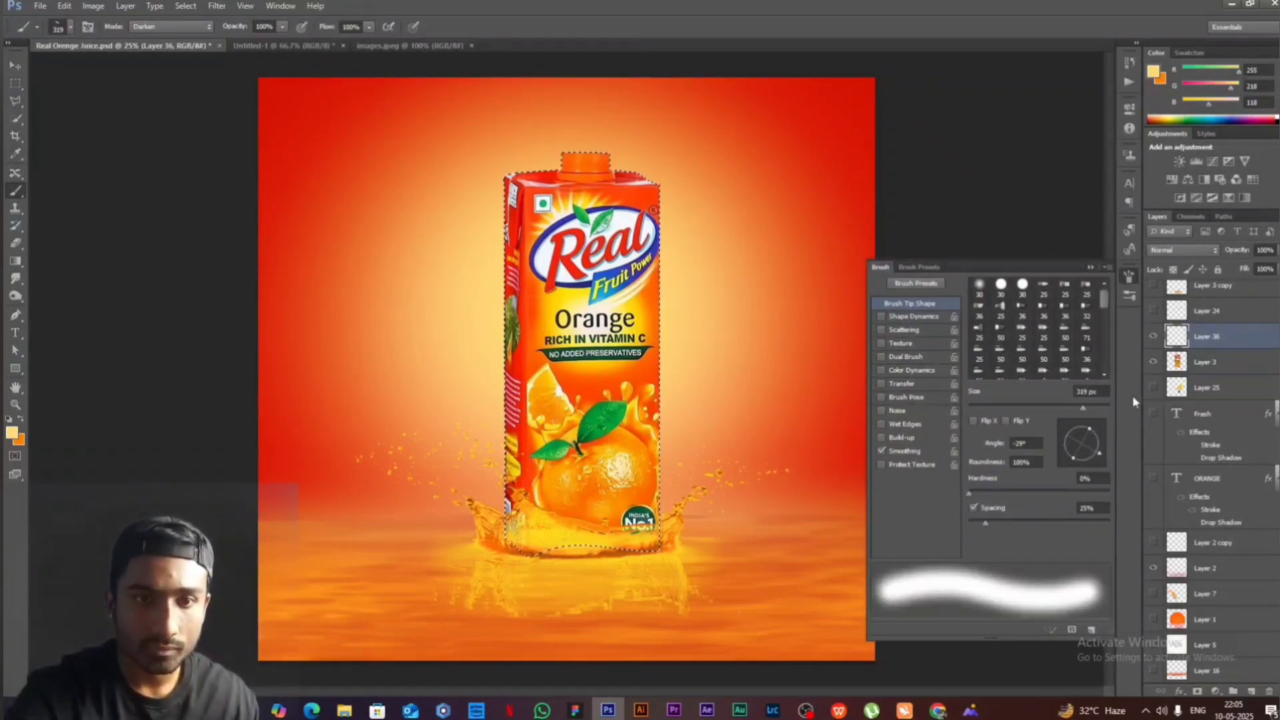
{"action": "left_click", "coordinate": [1091, 268]}
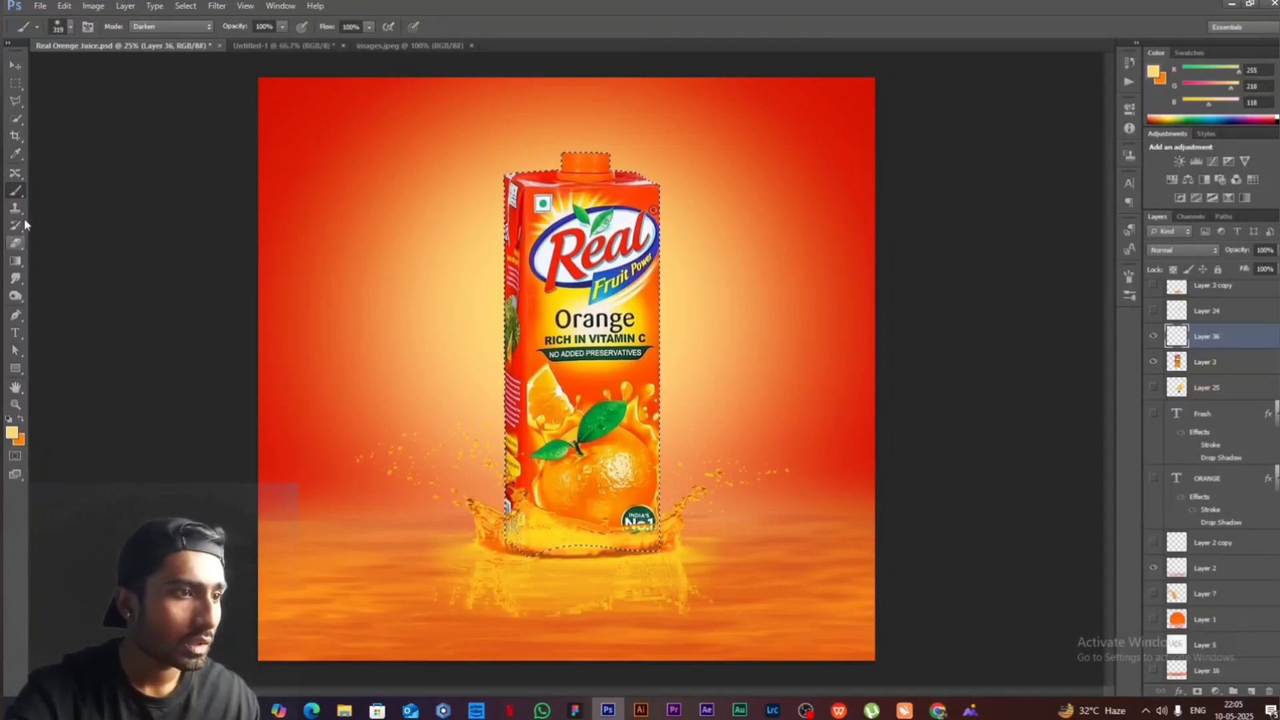
- Sample red from the carton's side and darken the foreground colour to 690d00
{"action": "left_click", "coordinate": [16, 154]}
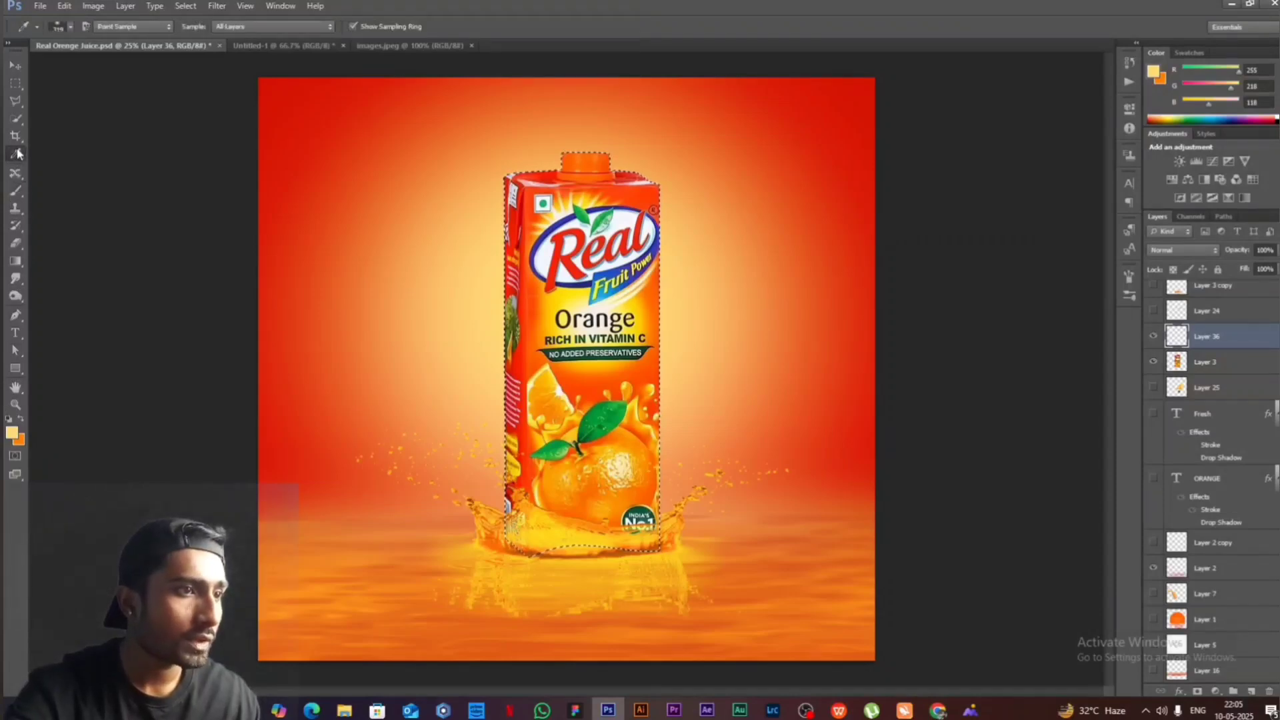
{"action": "left_click", "coordinate": [519, 369]}
{"action": "left_click", "coordinate": [10, 434]}
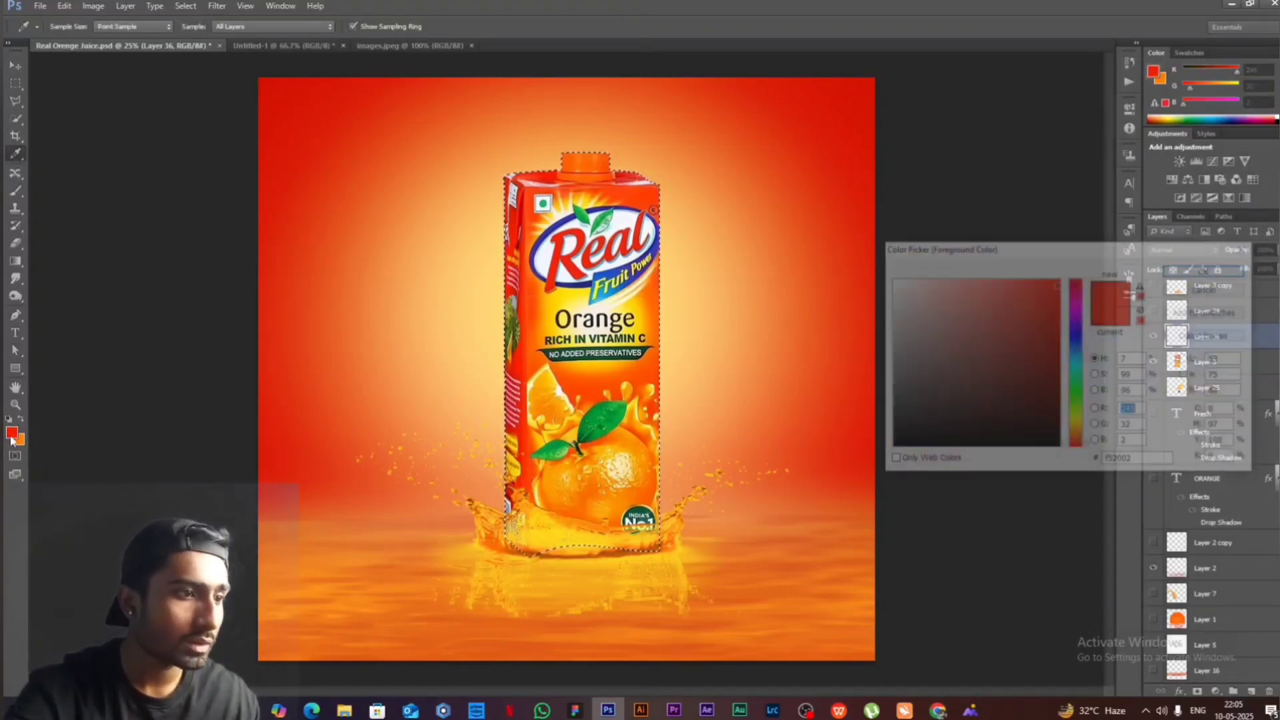
{"action": "left_click", "coordinate": [1051, 361]}
{"action": "left_click_drag", "start_coordinate": [1050, 360], "coordinate": [1062, 378]}
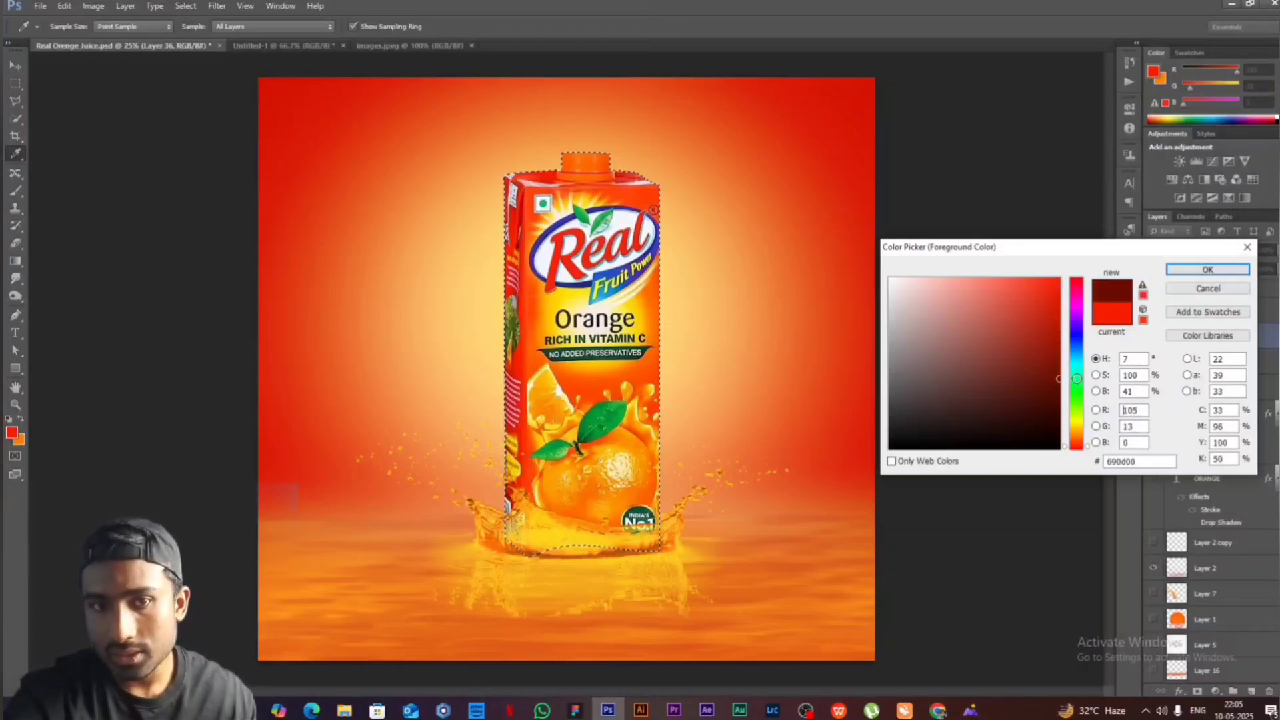
{"action": "left_click", "coordinate": [1208, 269]}
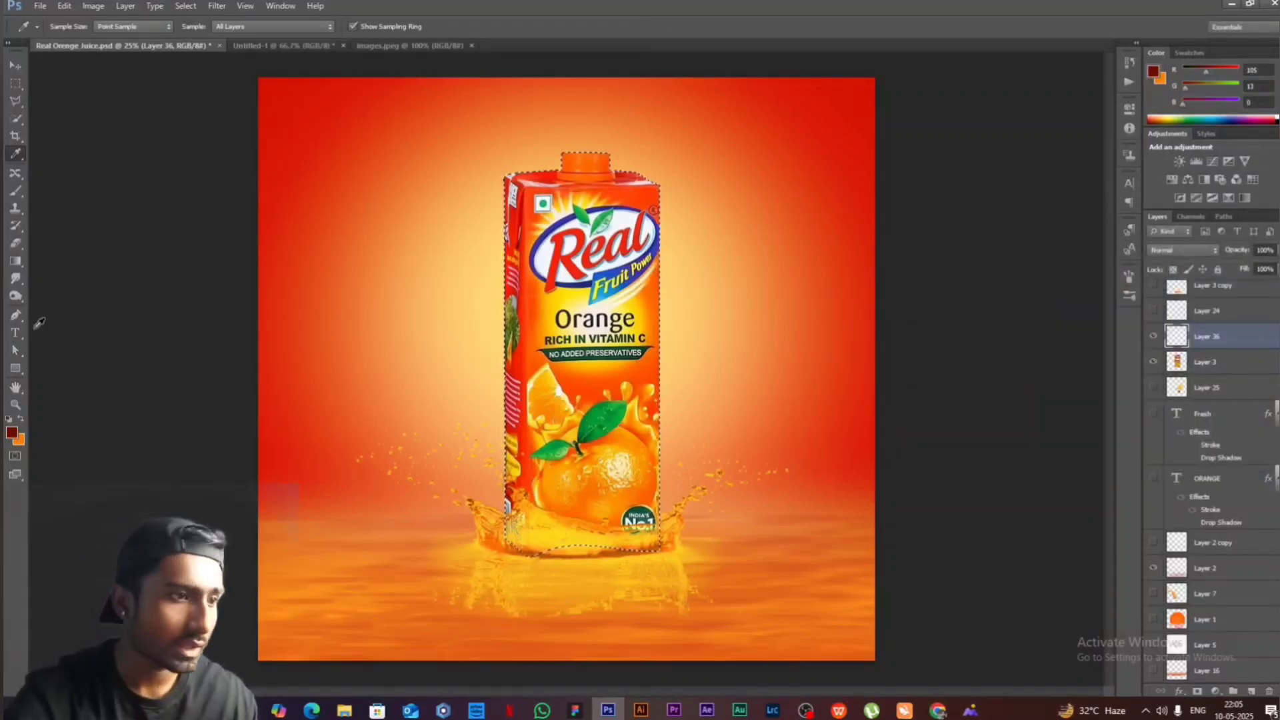
- Paint dark shading over the carton's side and base with a soft 1057 px brush on the new layer, and deselect
{"action": "left_click", "coordinate": [16, 191]}
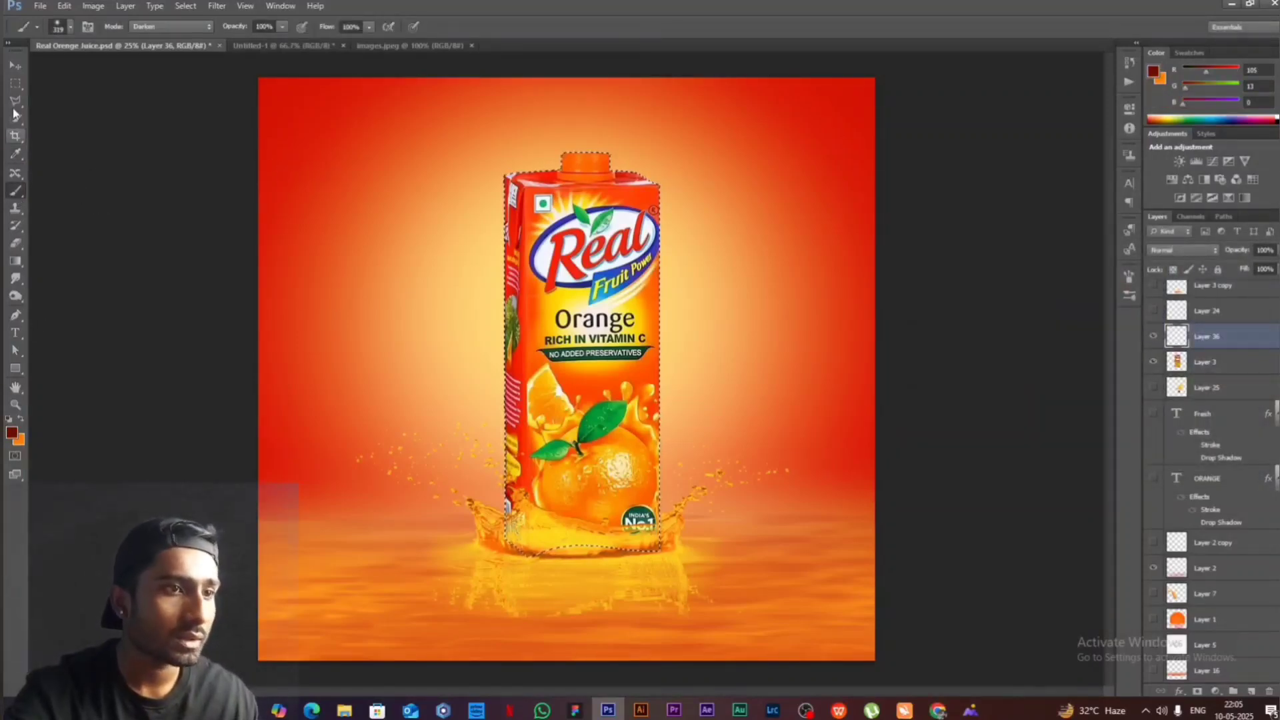
{"action": "left_click", "coordinate": [70, 29]}
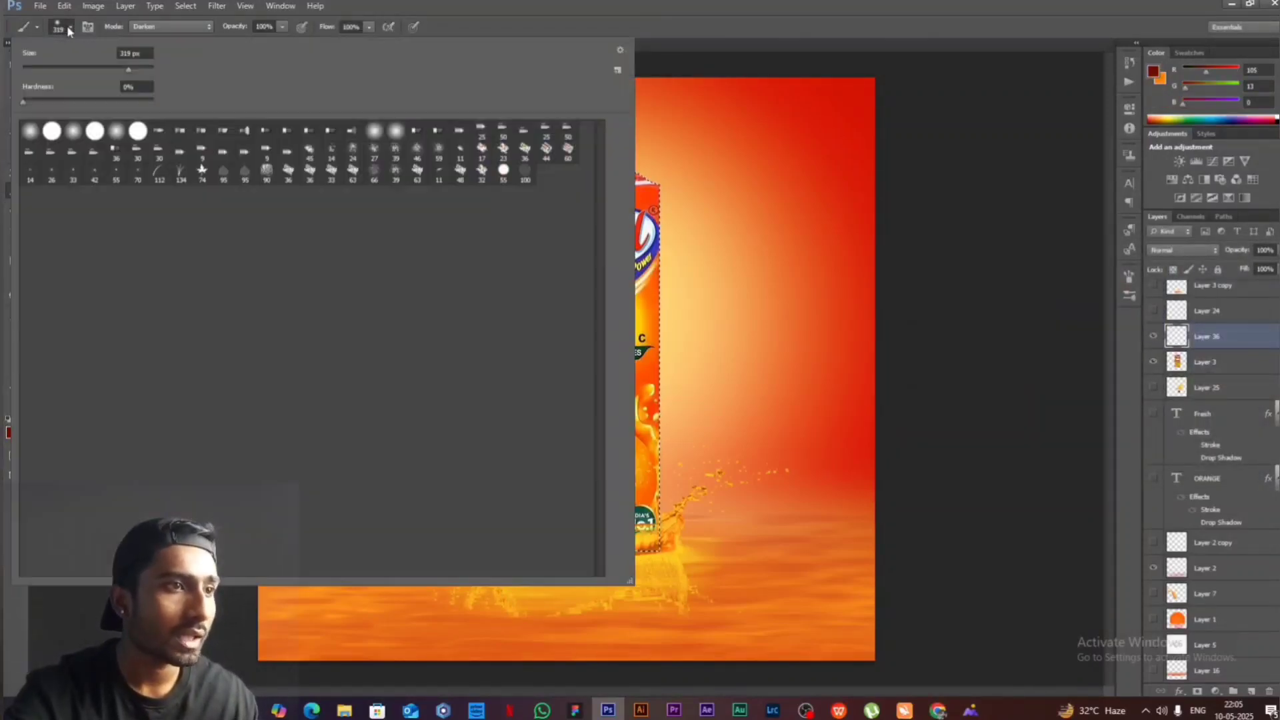
{"action": "left_click", "coordinate": [136, 67]}
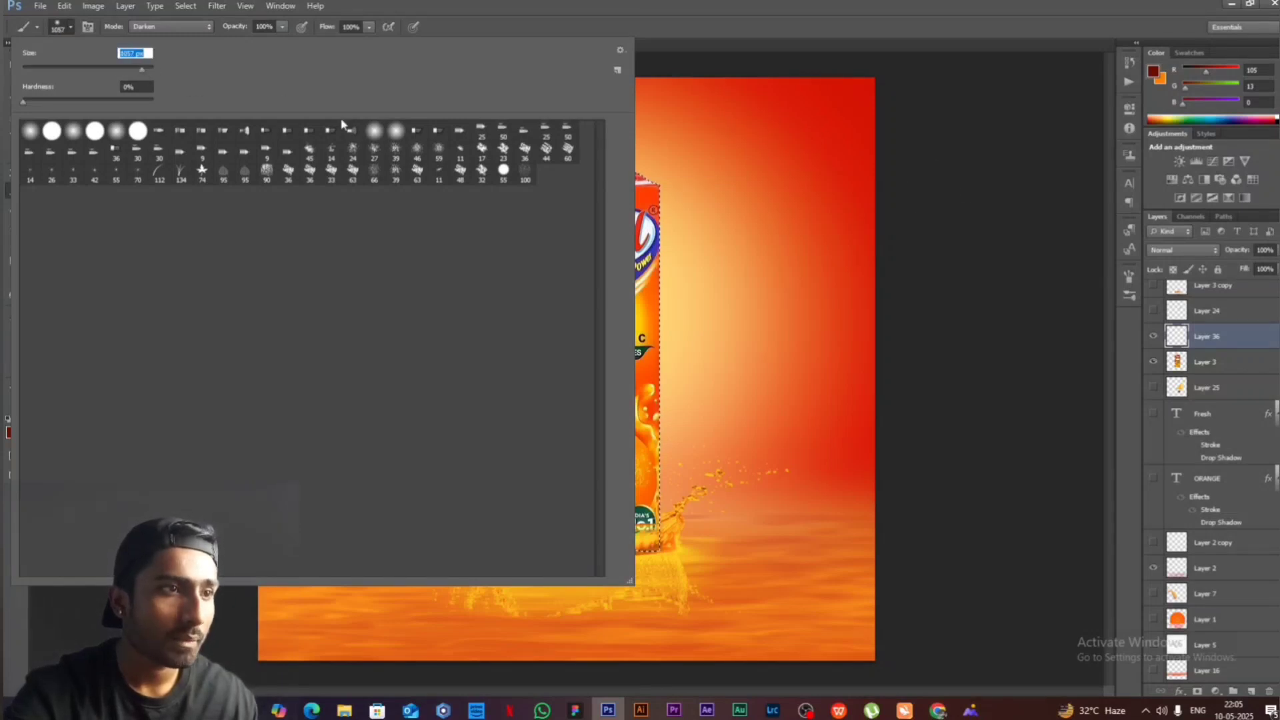
{"action": "key", "text": "Return"}
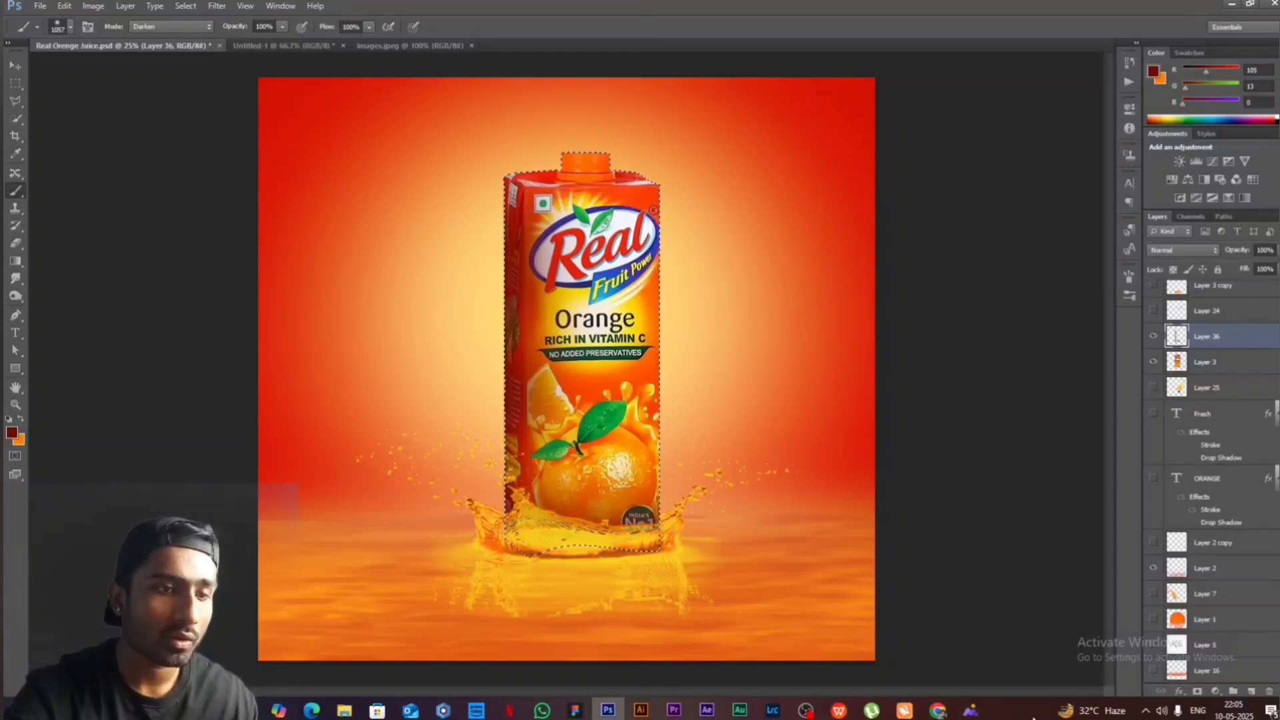
{"action": "key", "text": "ctrl+d"}
- Hide the painted shading on Layer 36, and show the carton shading on Layer 11 and the juice glass on Layer 9
{"action": "left_click", "coordinate": [1154, 336]}
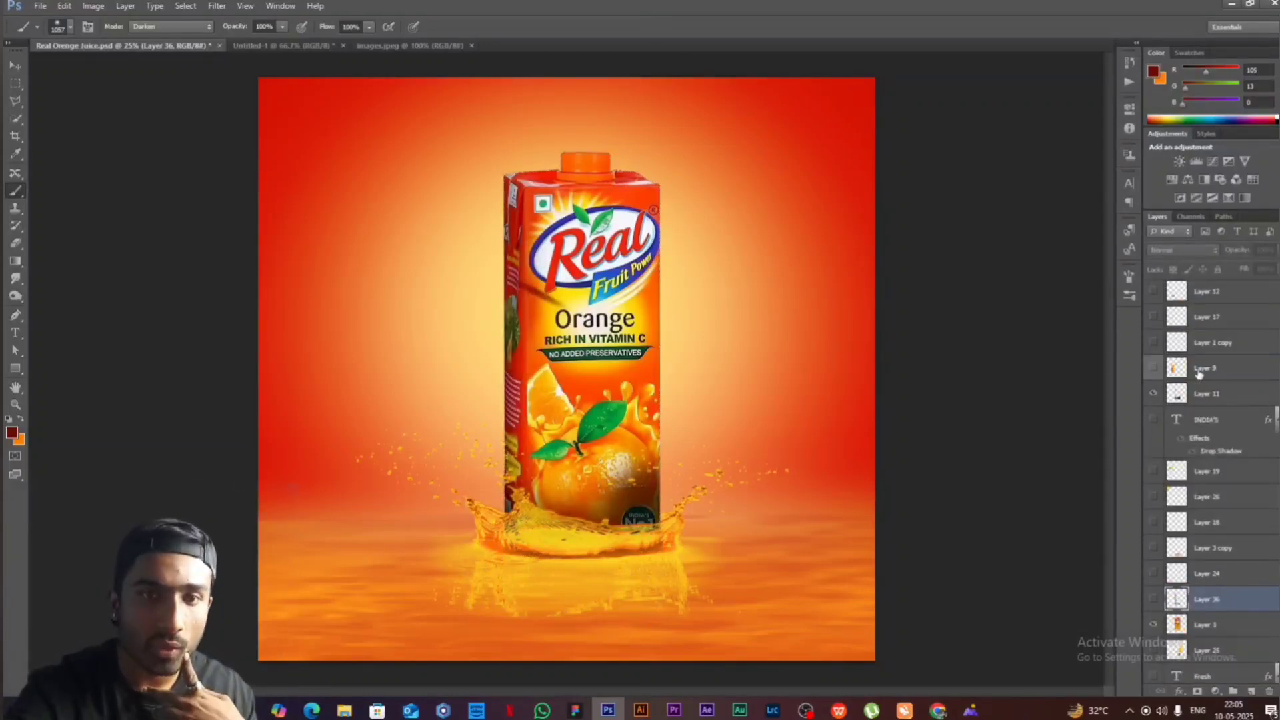
{"action": "left_click", "coordinate": [1153, 368]}
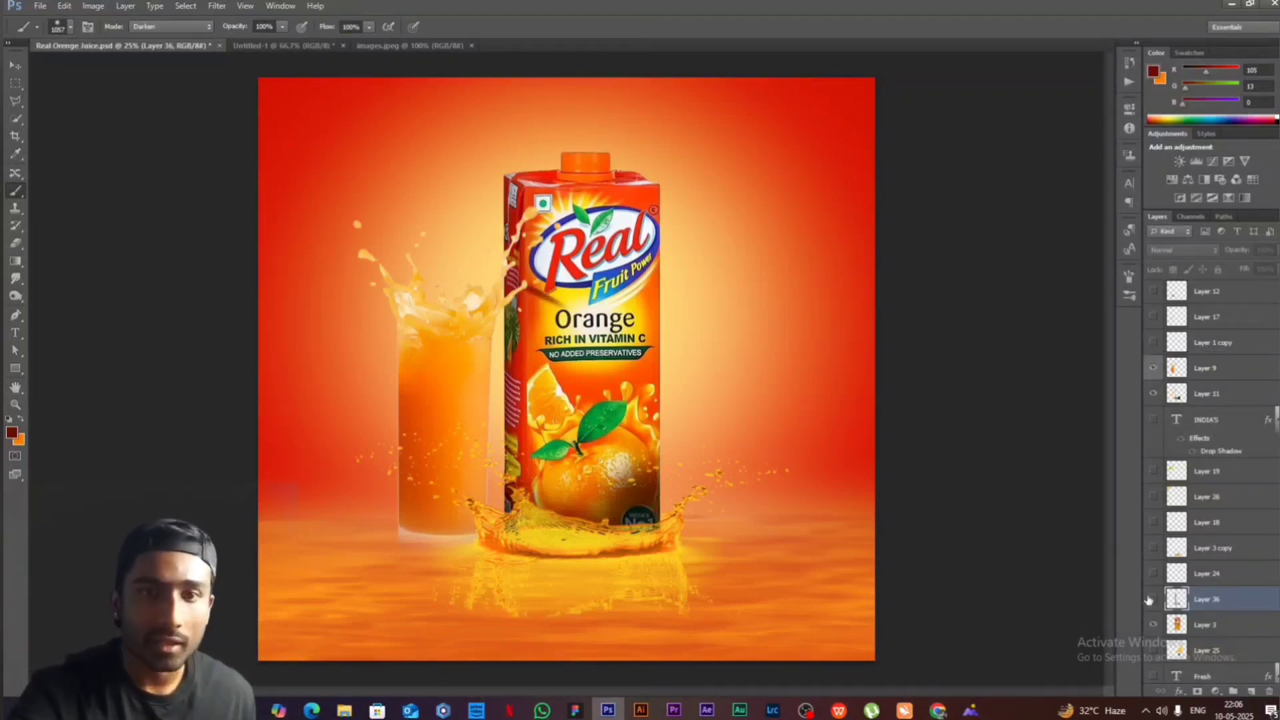
- Switch to Chrome and search Google Images for "straw png"
{"action": "key", "text": "alt+Tab"}
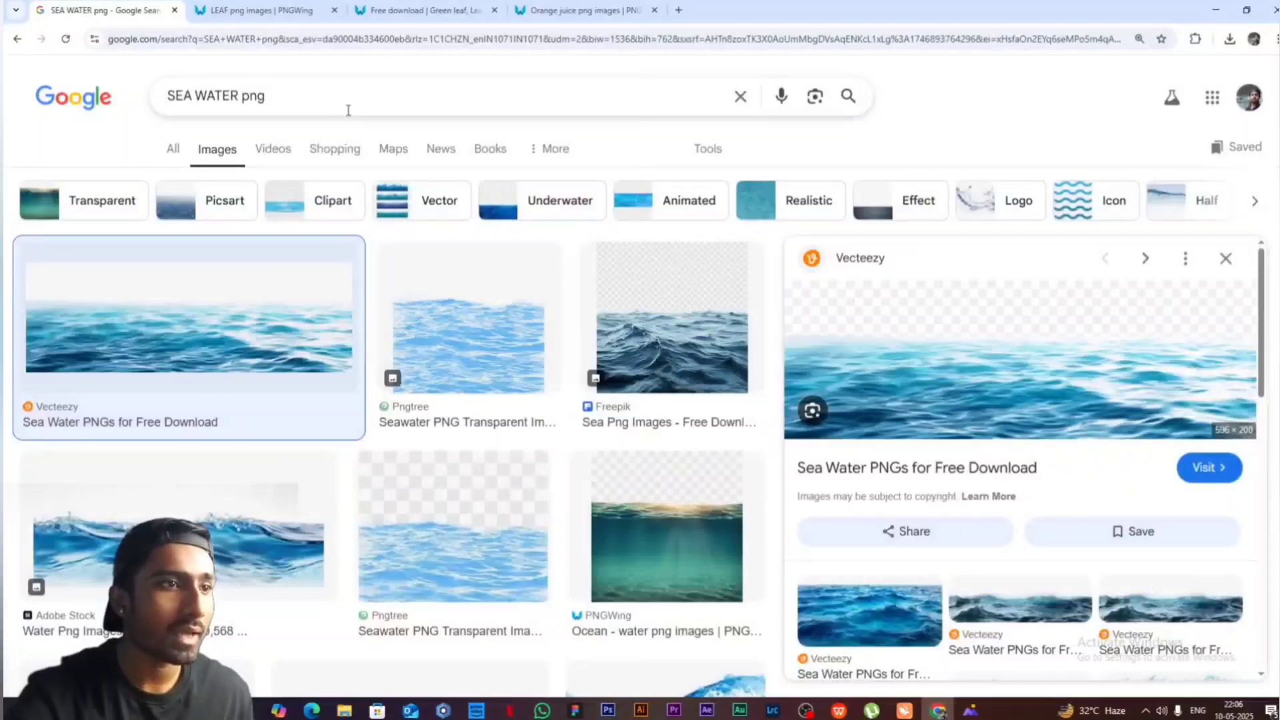
{"action": "left_click_drag", "start_coordinate": [239, 96], "coordinate": [127, 121]}
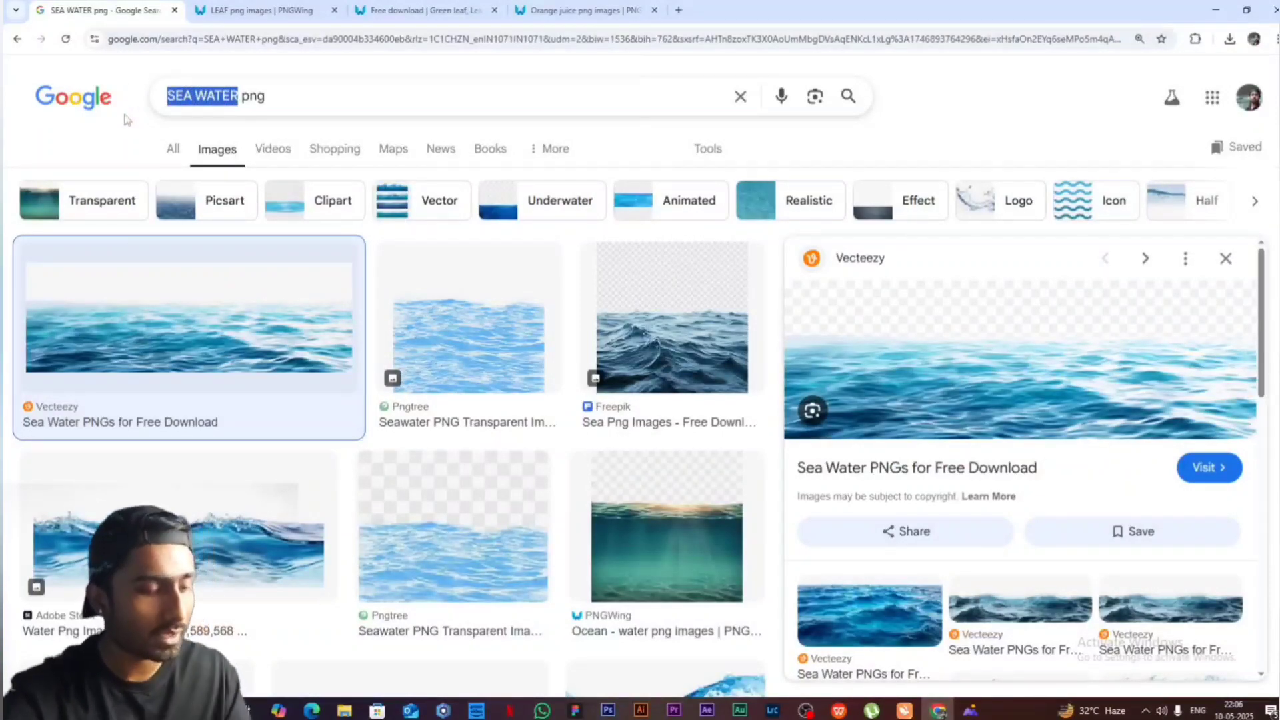
{"action": "type", "text": "straw"}
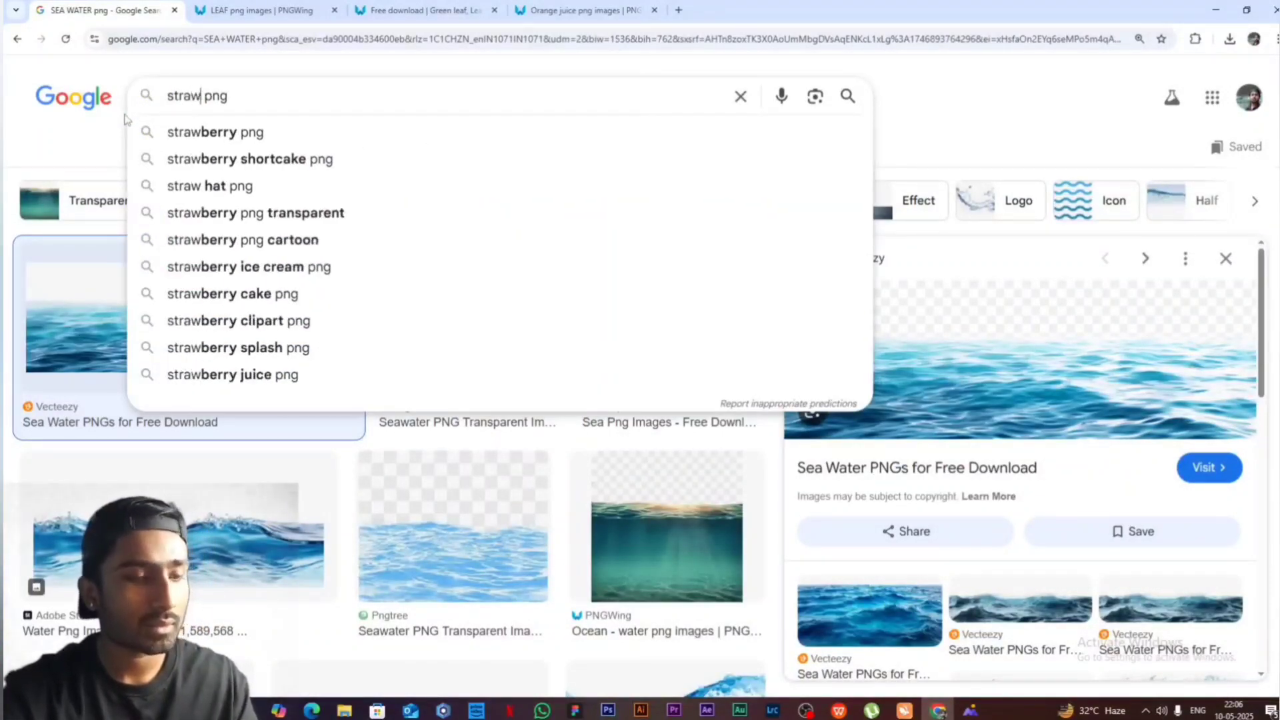
{"action": "key", "text": "Return"}
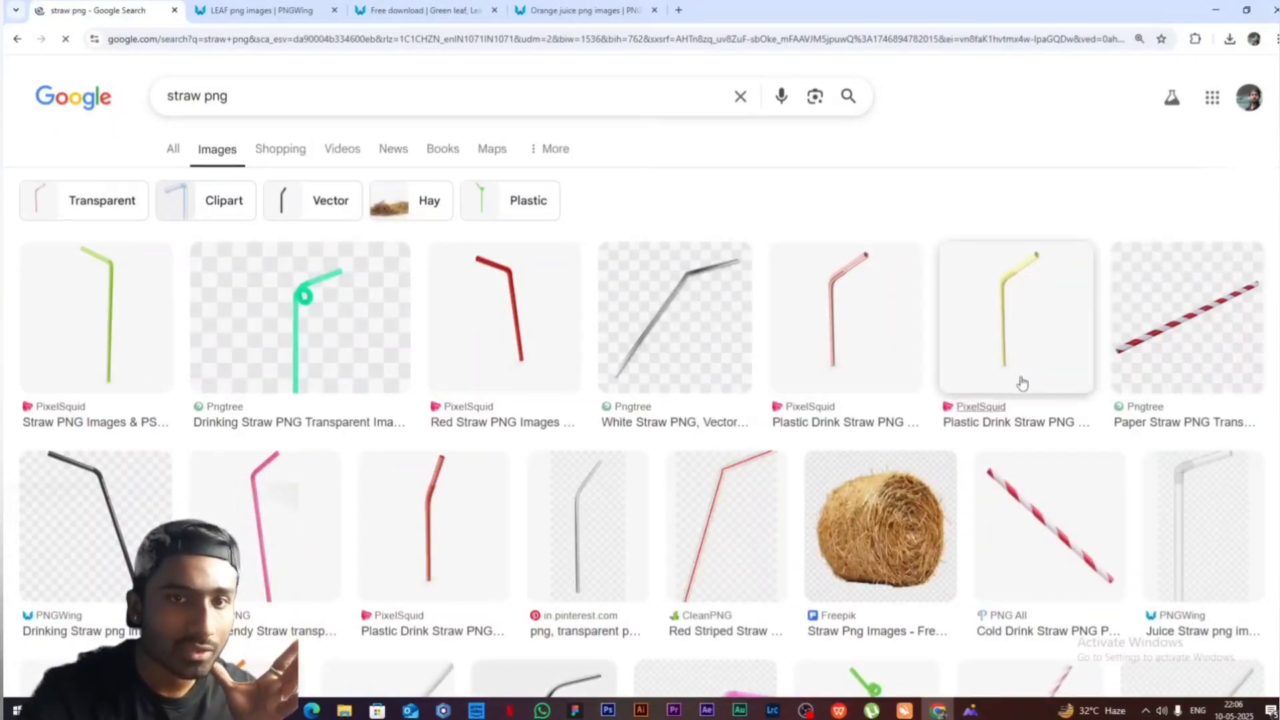
- Preview the paper, pink bendy and red striped straw images, and return to Photoshop
{"action": "left_click", "coordinate": [1142, 356]}
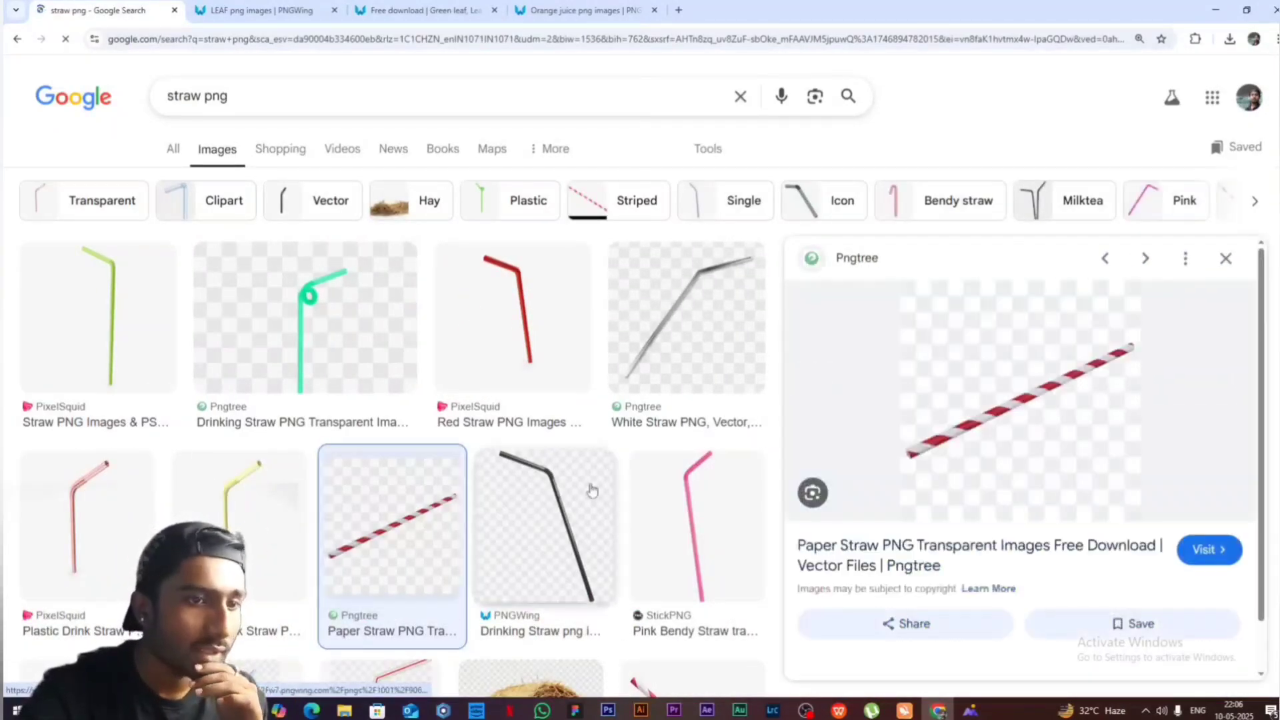
{"action": "left_click", "coordinate": [630, 506]}
{"action": "scroll", "coordinate": [348, 514], "scroll_direction": "down", "scroll_amount": 4}
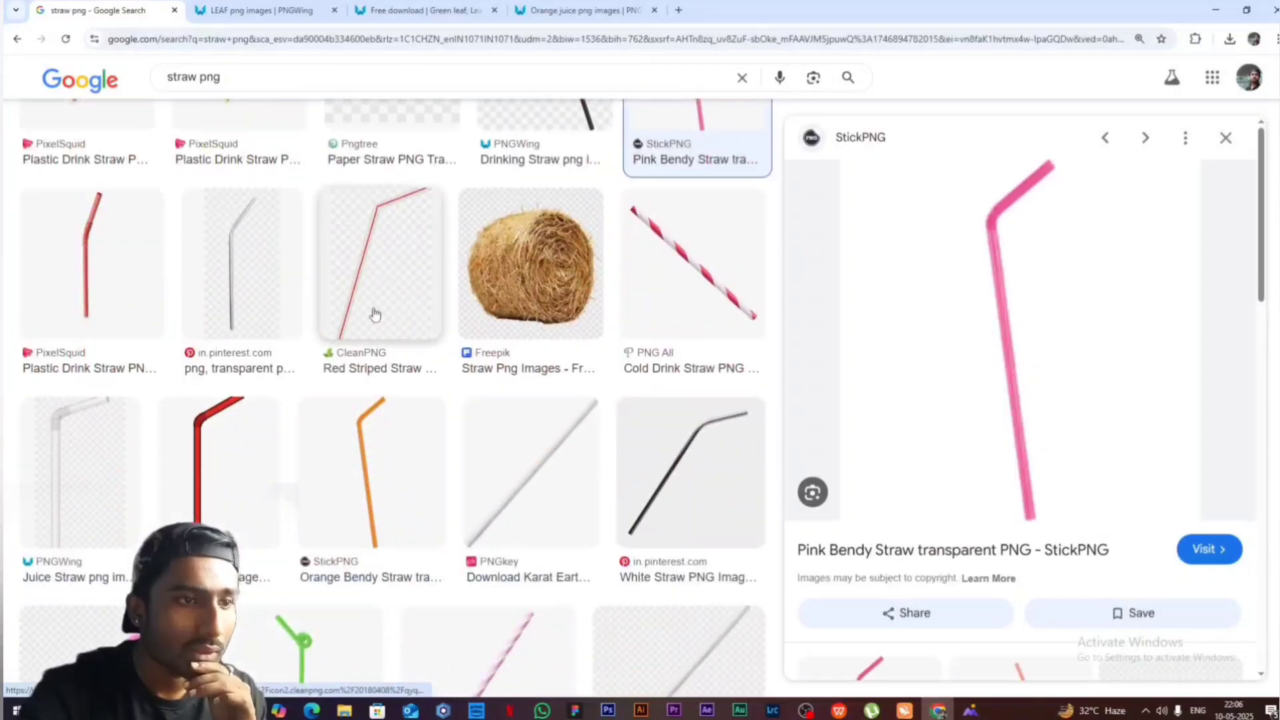
{"action": "left_click", "coordinate": [390, 321]}
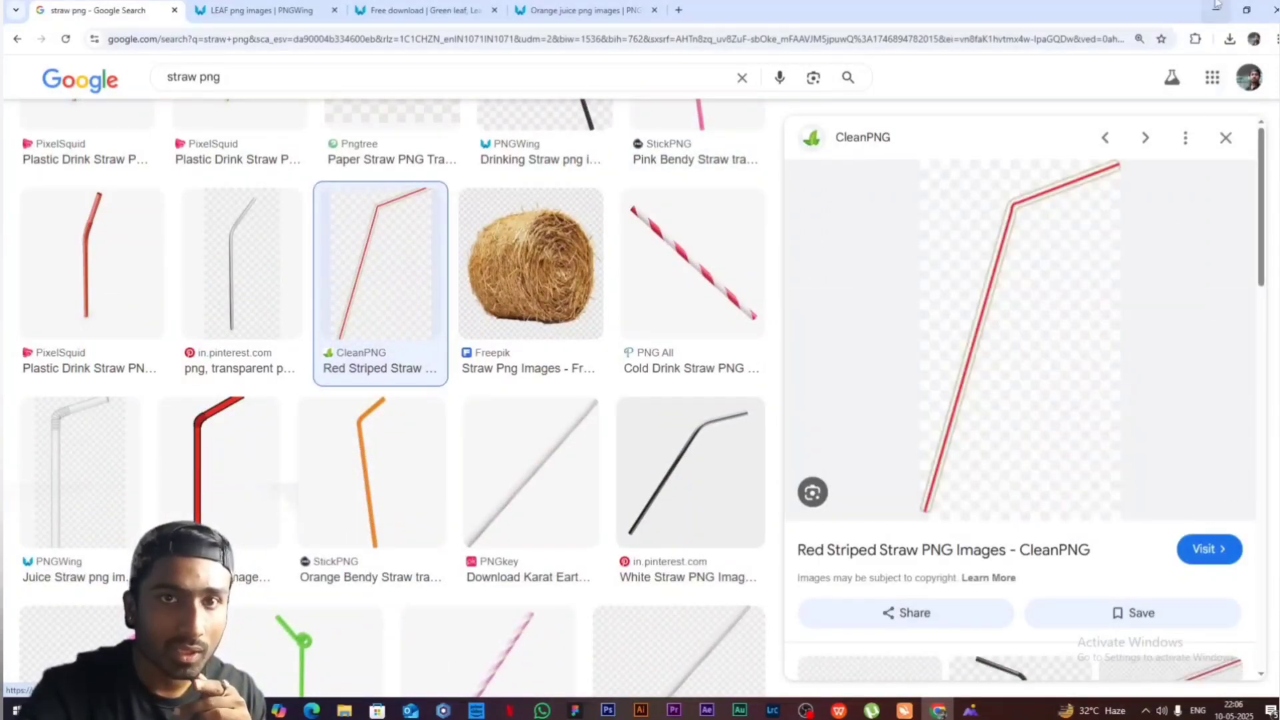
{"action": "left_click", "coordinate": [1219, 9]}
- Show the straw layers, Layer 1 copy and Layer 17, and select both
{"action": "left_click", "coordinate": [1210, 342]}
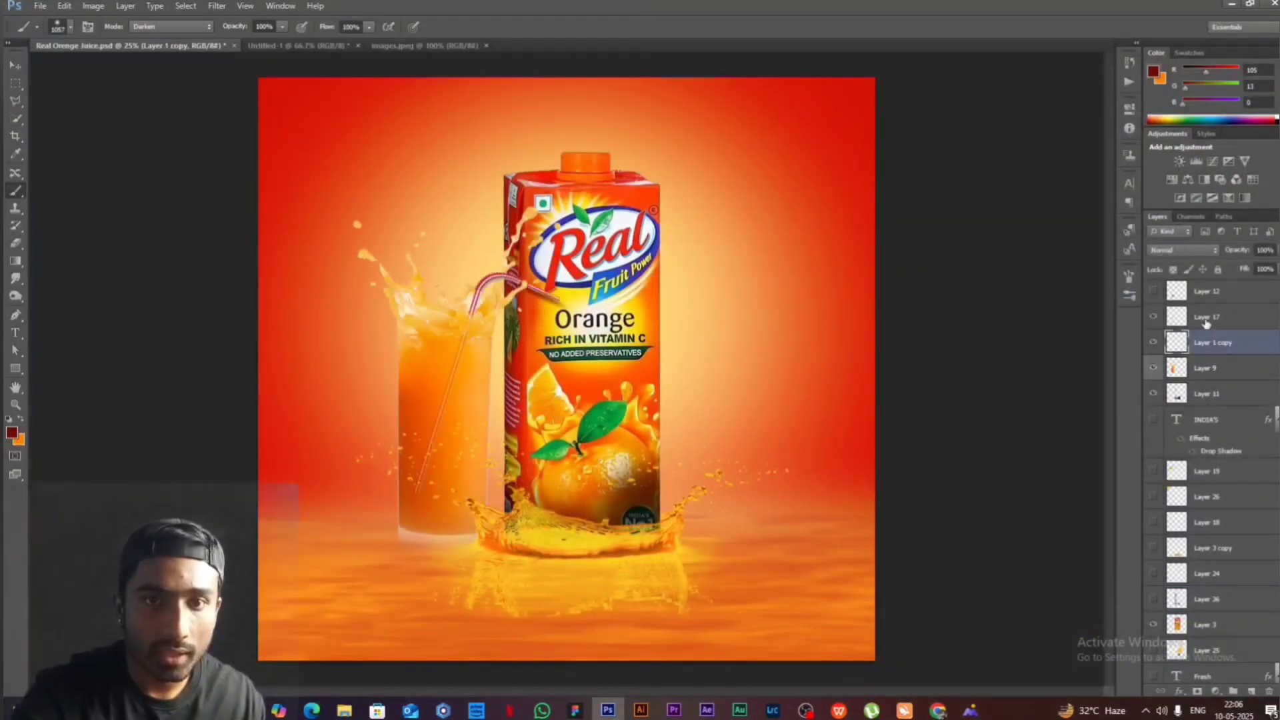
{"action": "left_click", "coordinate": [1206, 319], "text": "ctrl"}
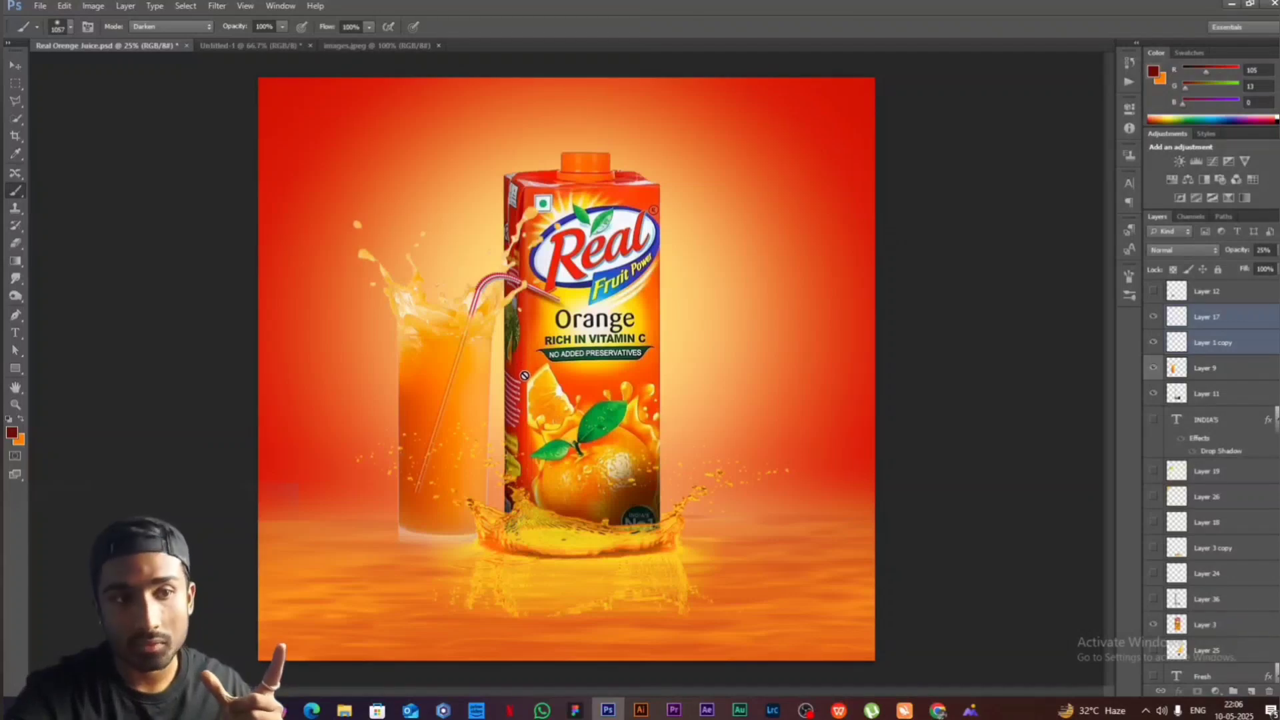
- Move the straw out of the glass onto the plain background beside the carton, and restore it inside the glass
{"action": "key", "text": "v"}
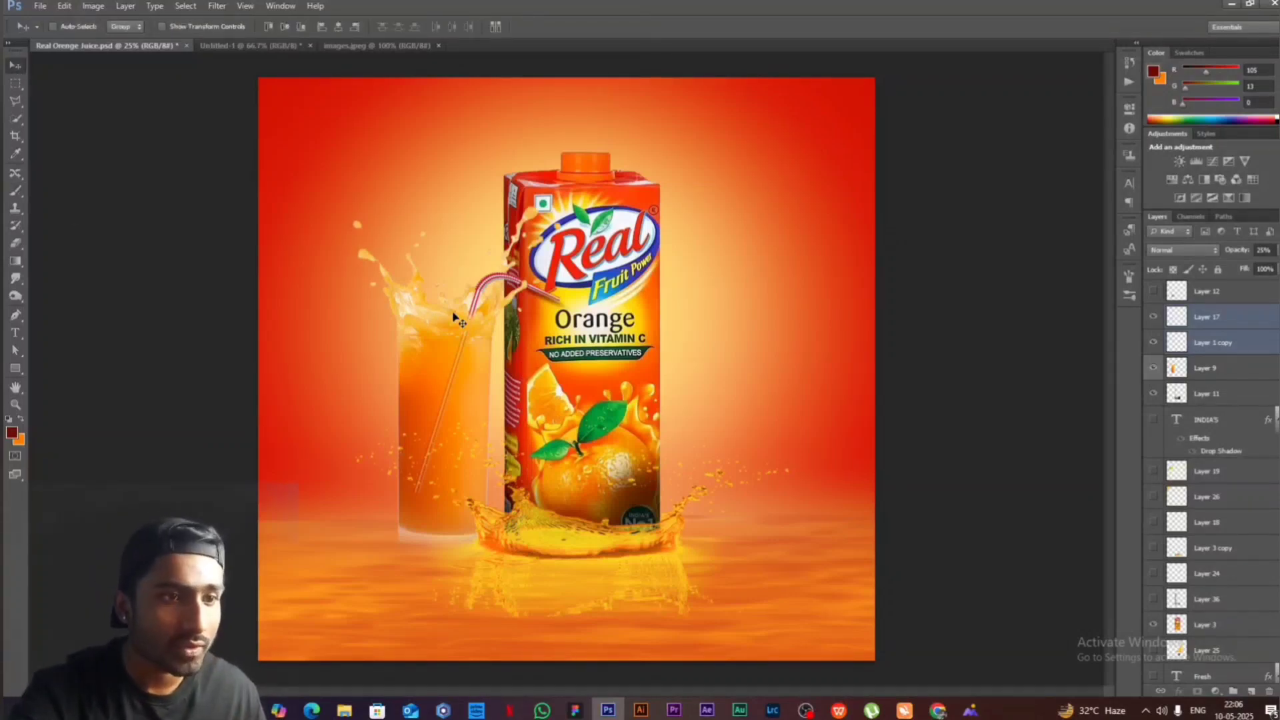
{"action": "left_click_drag", "start_coordinate": [460, 322], "coordinate": [761, 248]}
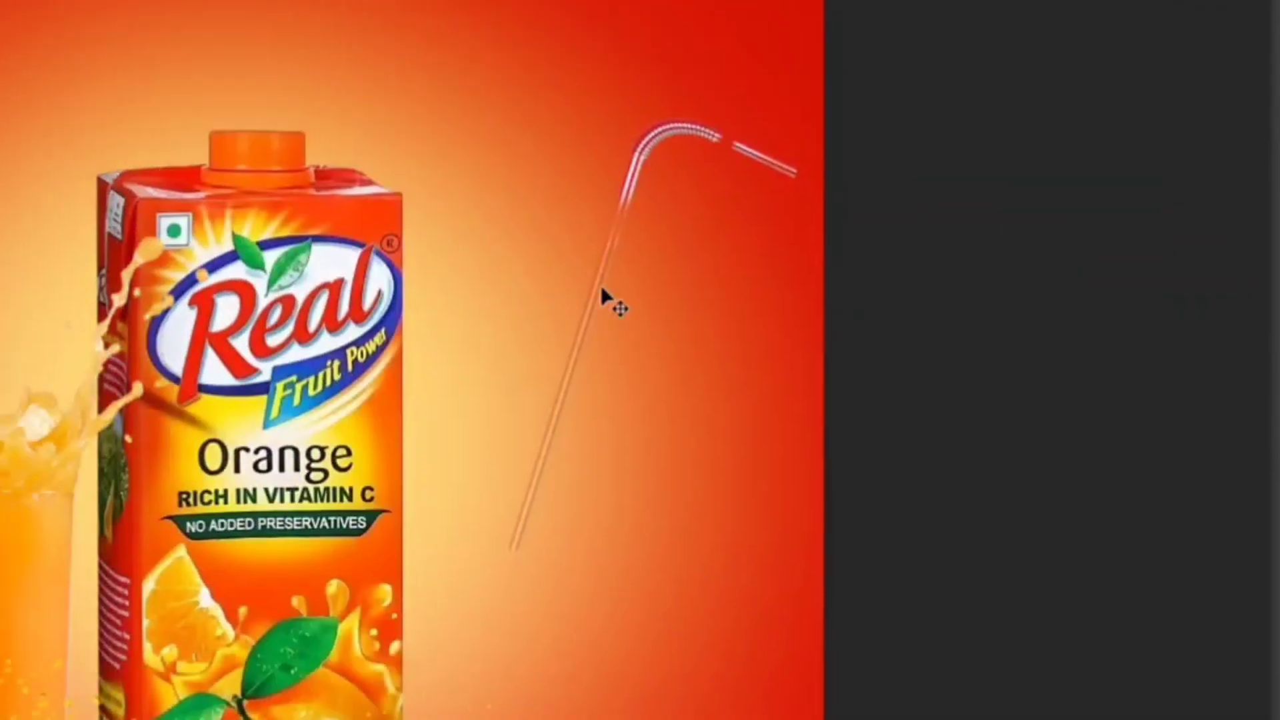
{"action": "left_click_drag", "start_coordinate": [780, 290], "coordinate": [815, 330]}
{"action": "left_click_drag", "start_coordinate": [635, 328], "coordinate": [598, 328]}
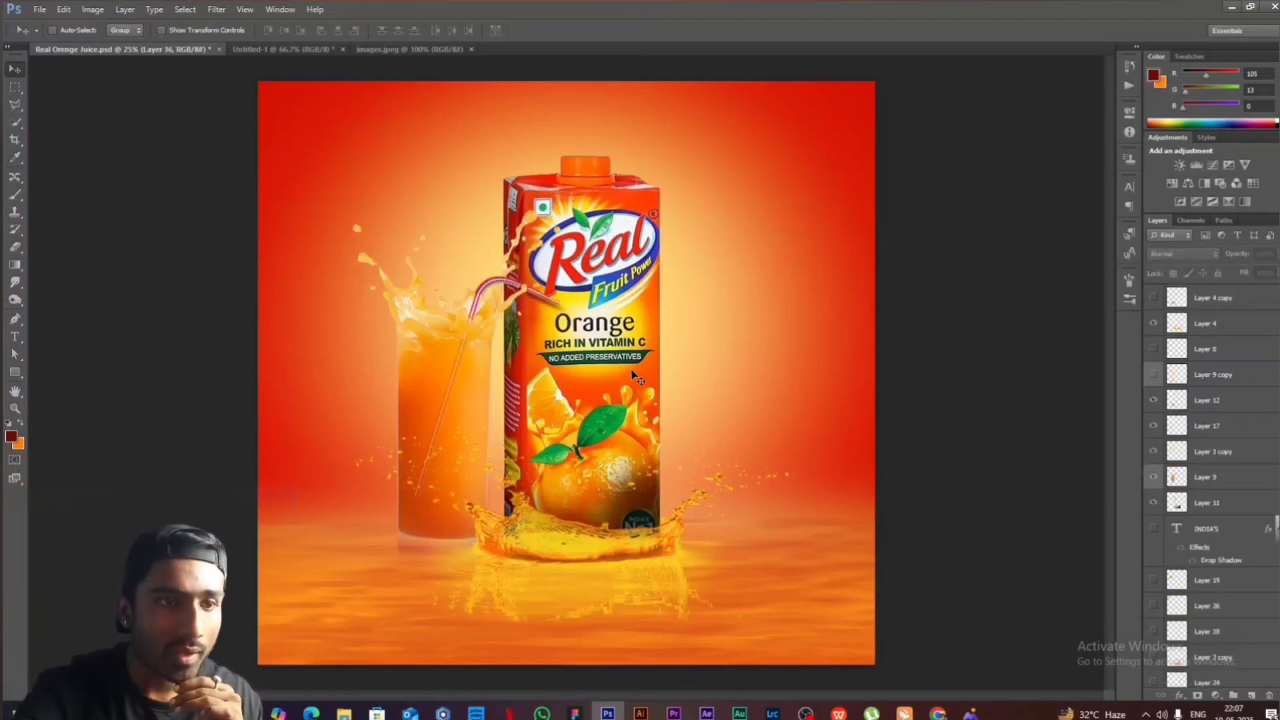
- Show the carton's reflection on Layer 3 copy over the water surface
{"action": "scroll", "coordinate": [1160, 534], "scroll_direction": "down", "scroll_amount": 3}
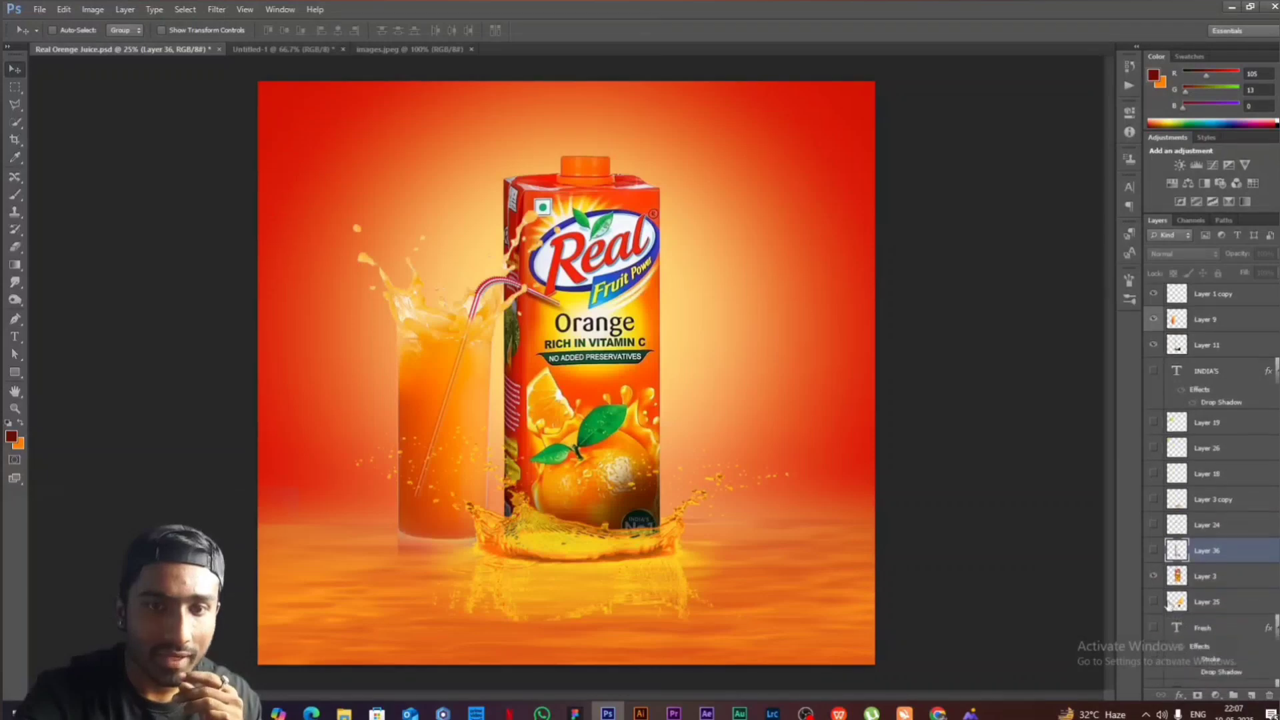
{"action": "left_click", "coordinate": [1154, 500]}
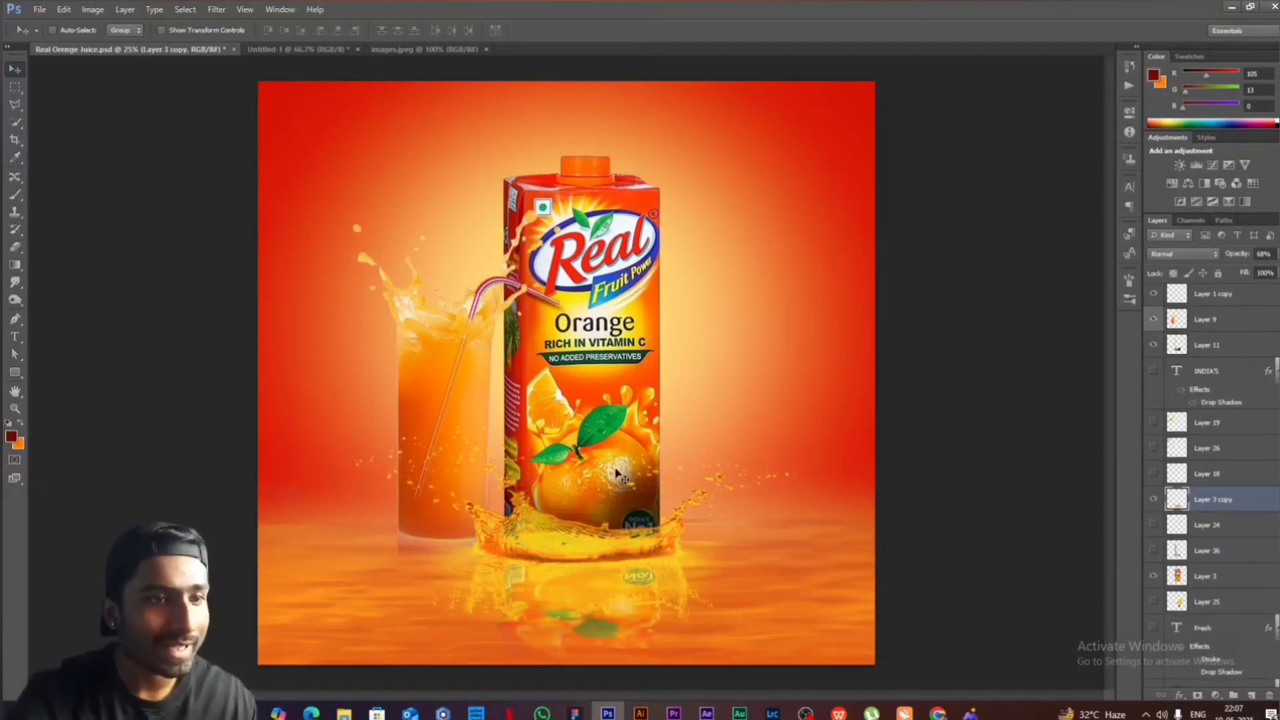
- Make a vertically flipped copy of the Layer 3 carton below it as a reflection, and smudge the copy's lower part
{"action": "left_click", "coordinate": [1212, 578]}
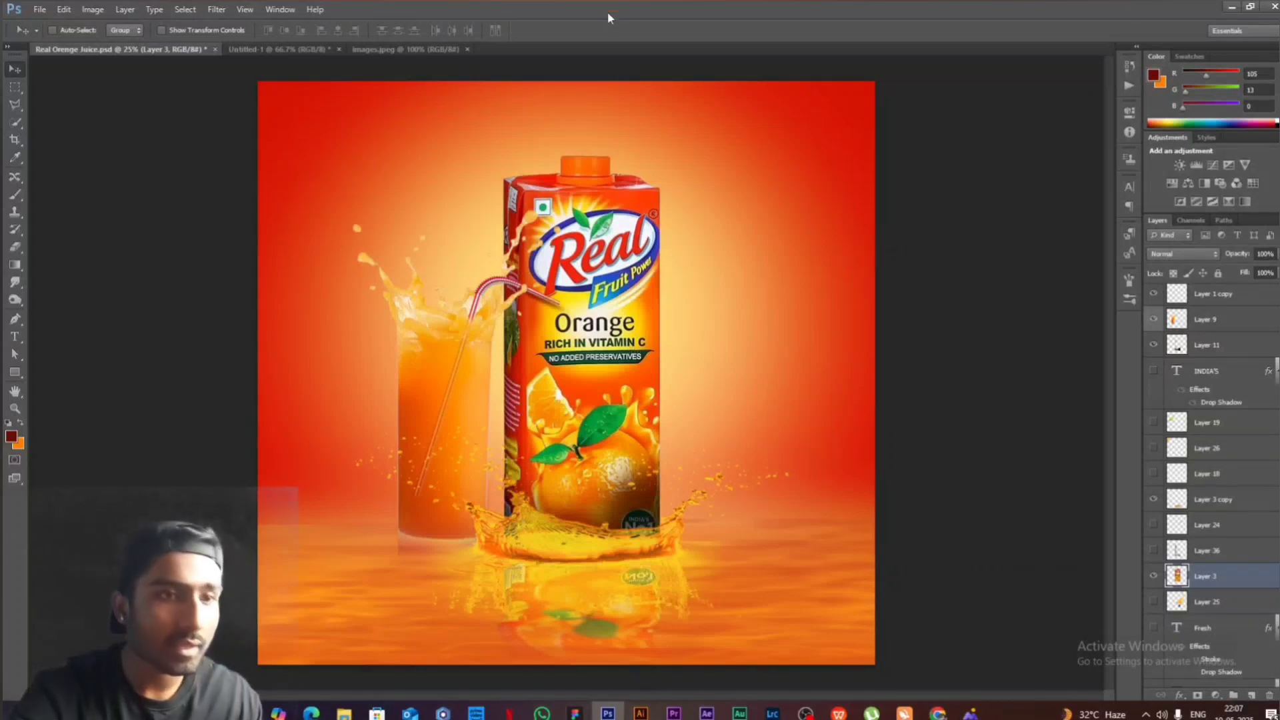
{"action": "left_click_drag", "start_coordinate": [612, 312], "coordinate": [794, 303]}
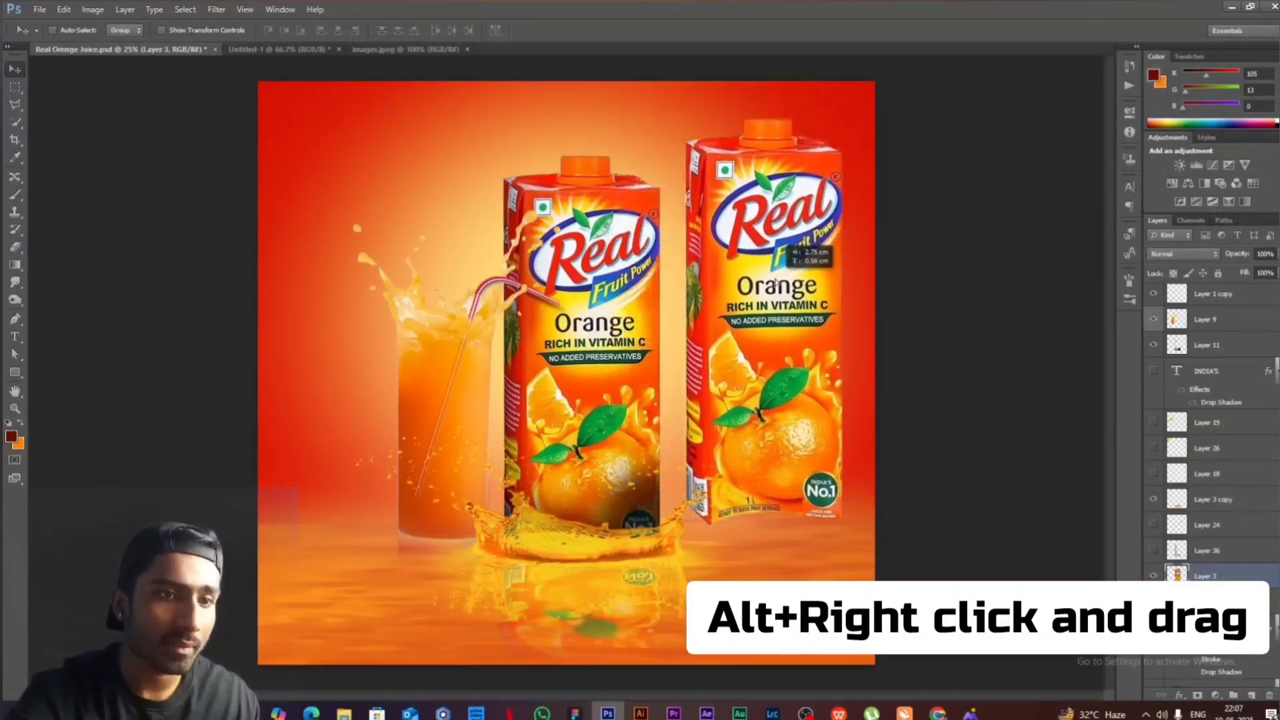
{"action": "key", "text": "ctrl+t"}
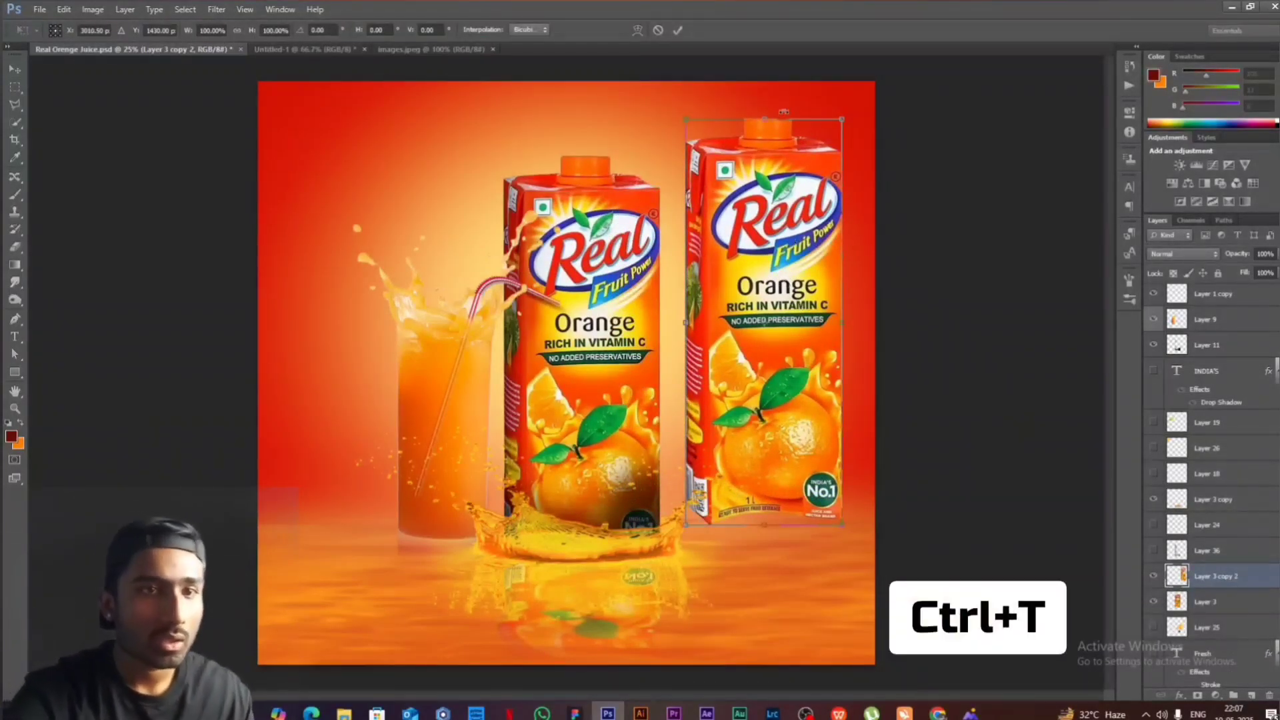
{"action": "left_click_drag", "start_coordinate": [764, 115], "coordinate": [764, 689]}
{"action": "left_click_drag", "start_coordinate": [767, 600], "coordinate": [663, 260]}
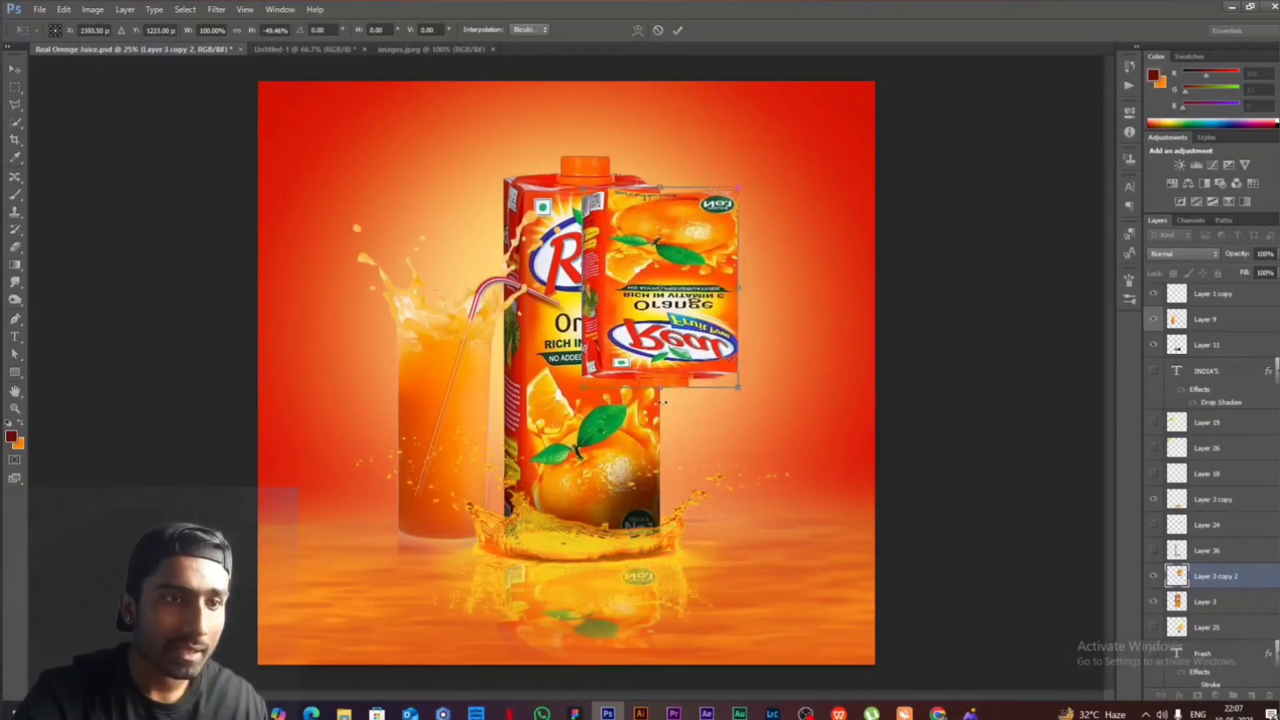
{"action": "left_click_drag", "start_coordinate": [659, 389], "coordinate": [659, 493]}
{"action": "left_click_drag", "start_coordinate": [663, 294], "coordinate": [592, 648]}
{"action": "key", "text": "Return"}
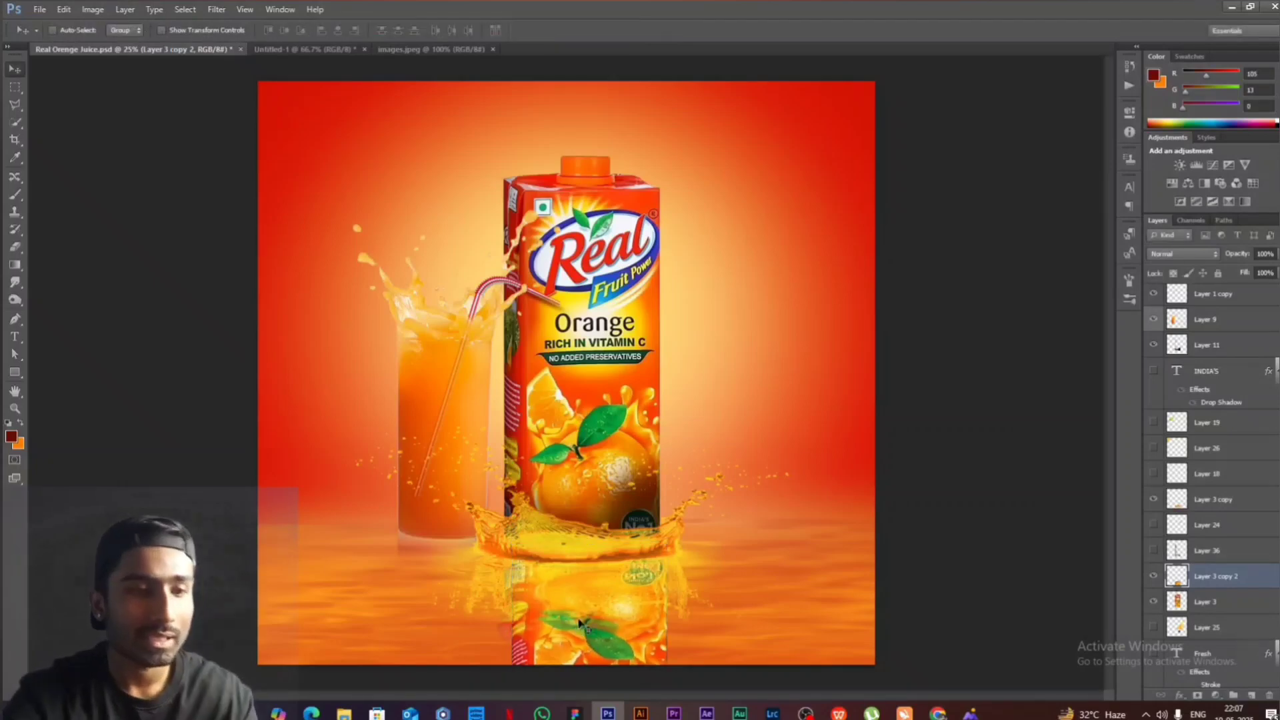
{"action": "left_click", "coordinate": [17, 288]}
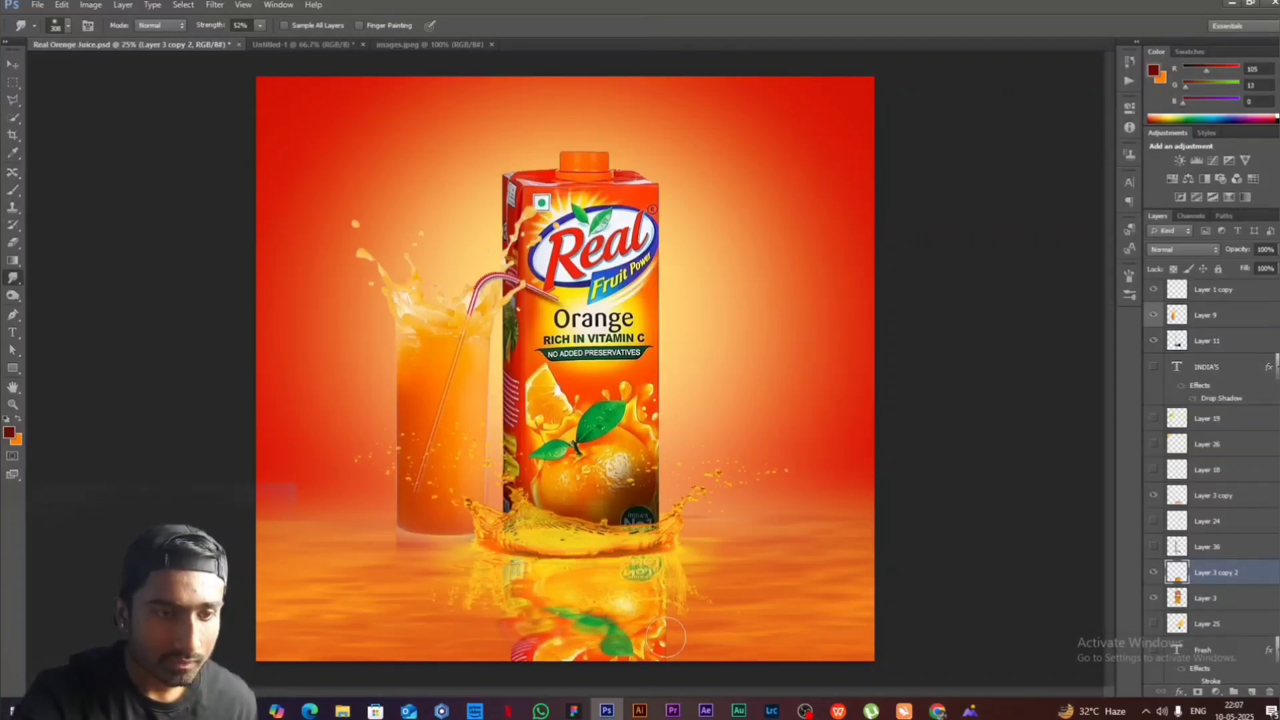
{"action": "left_click_drag", "start_coordinate": [591, 657], "coordinate": [522, 660]}
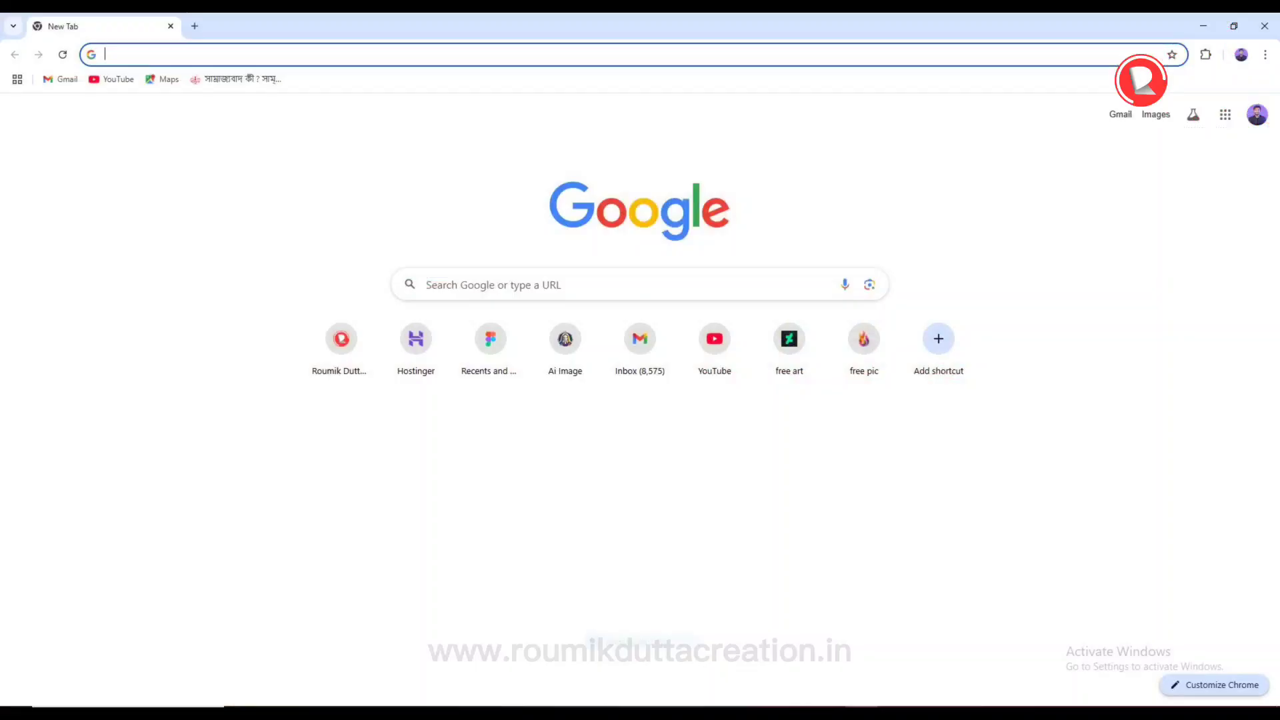
- Open the designer's website in Chrome, and view the monthly pricing plans and the sign-up page
{"action": "type", "text": "www.roumikduttacreation.in"}
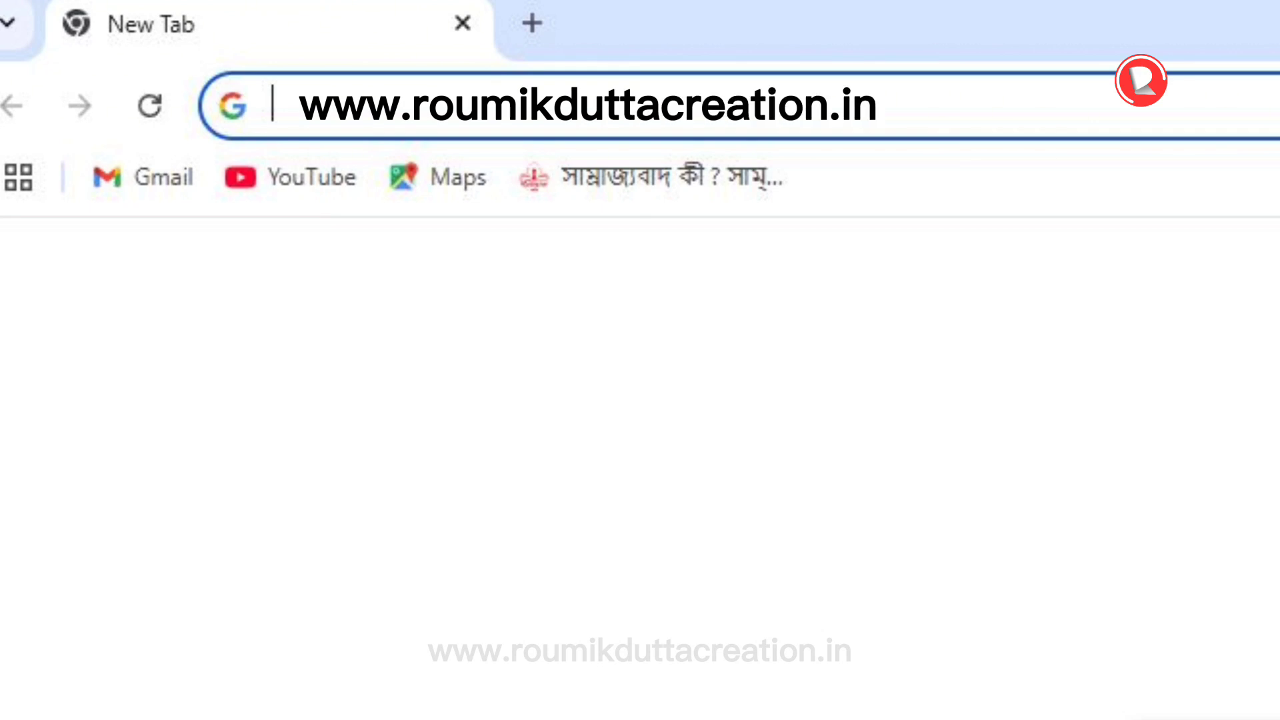
{"action": "key", "text": "Return"}
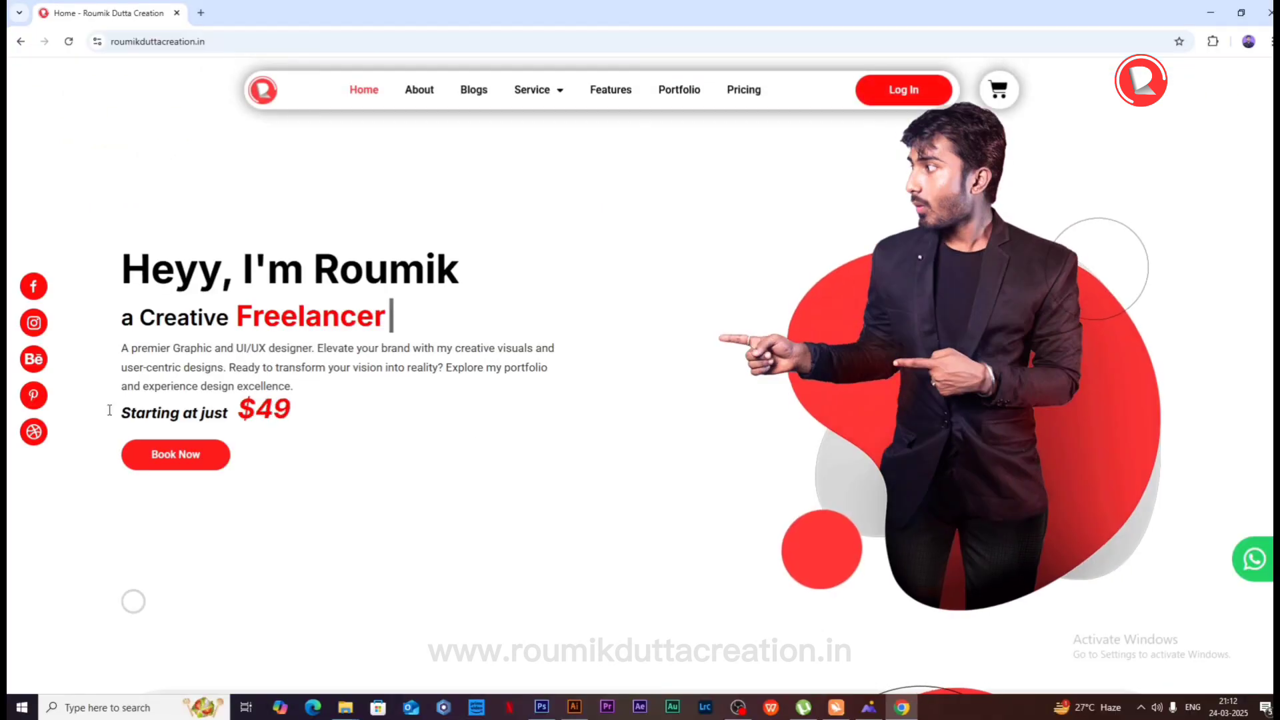
{"action": "left_click", "coordinate": [175, 450]}
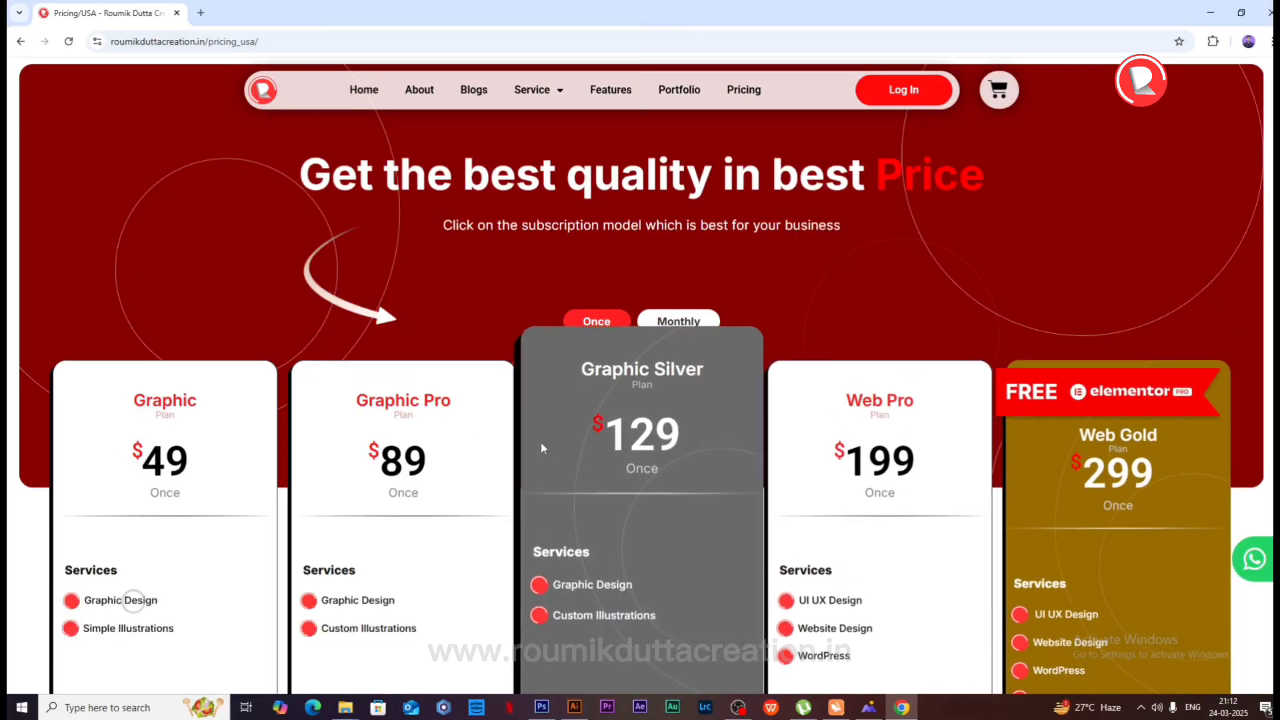
{"action": "left_click", "coordinate": [678, 321]}
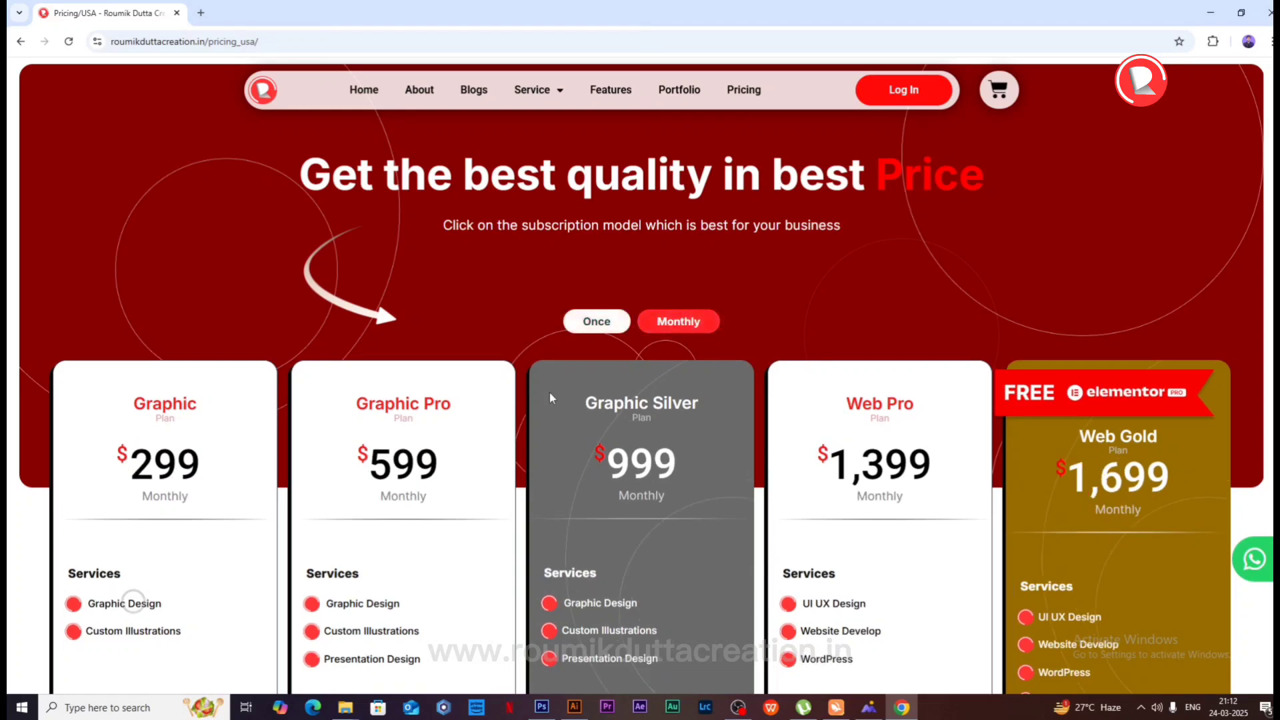
{"action": "left_click", "coordinate": [882, 88]}
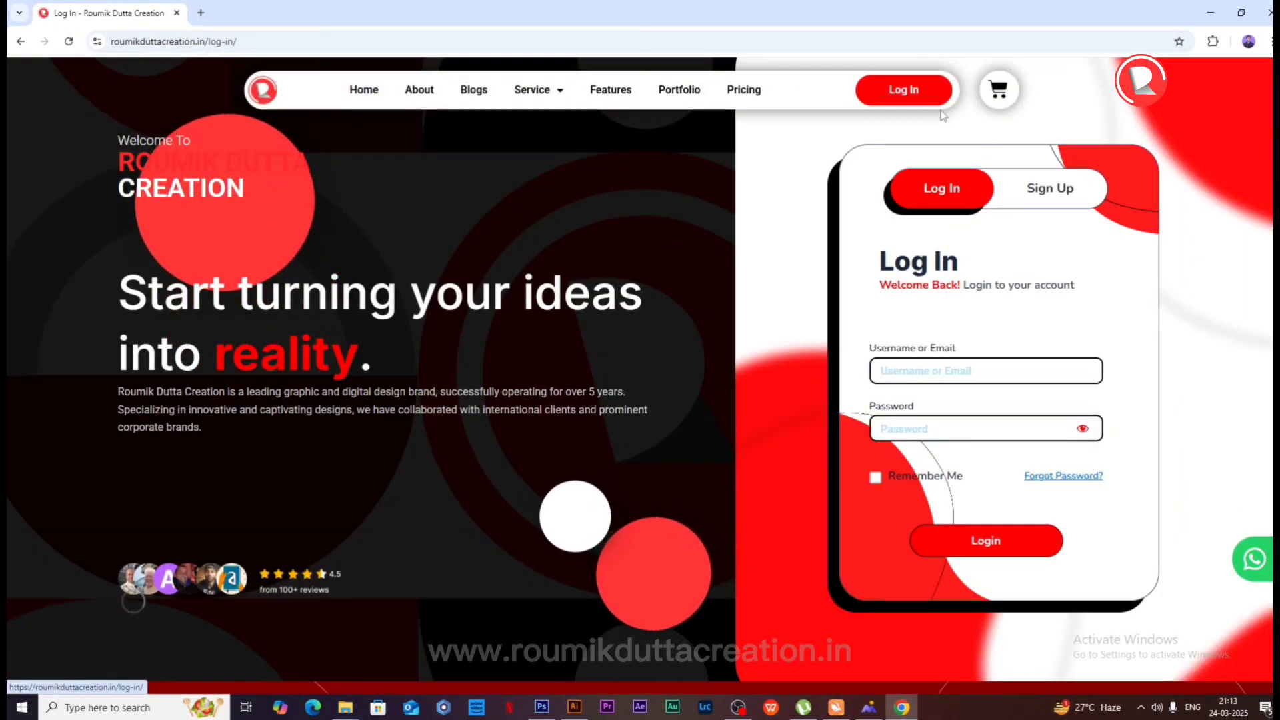
{"action": "left_click", "coordinate": [1067, 191]}
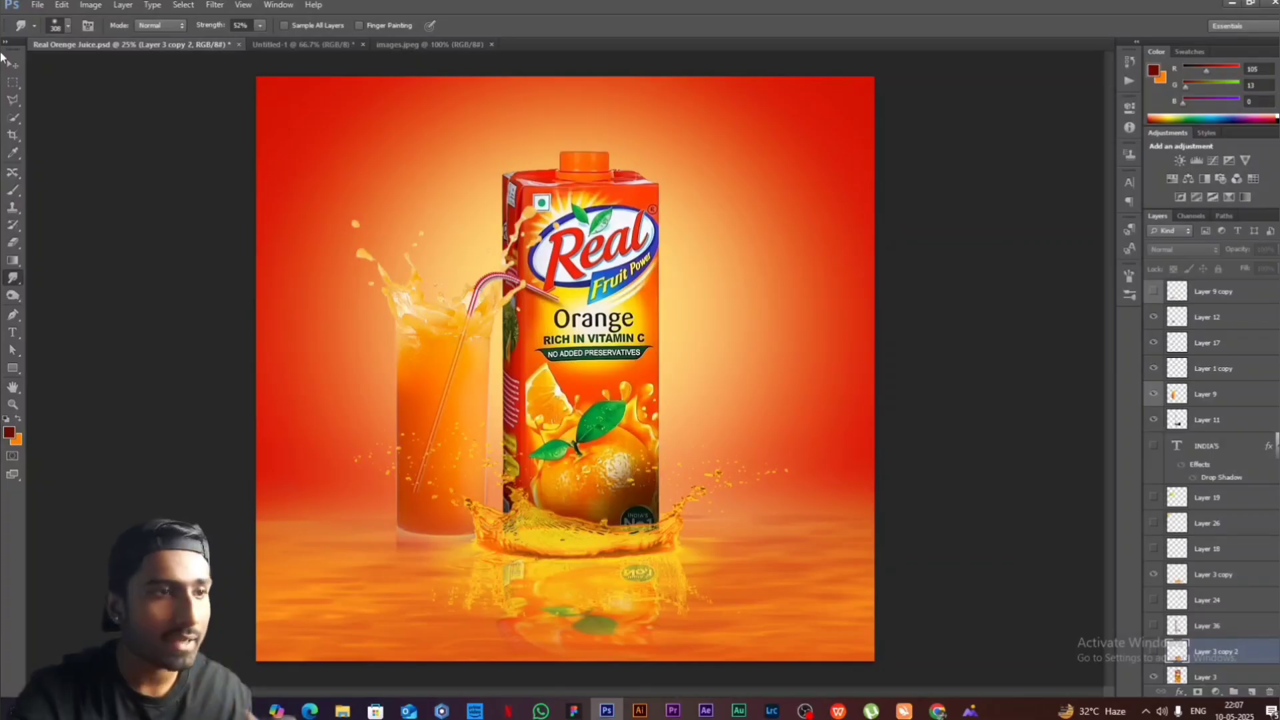
- Make a vertically flipped copy of the Layer 9 glass below it as a reflection, and soften it with the Smudge and Eraser tools
{"action": "left_click", "coordinate": [13, 65]}
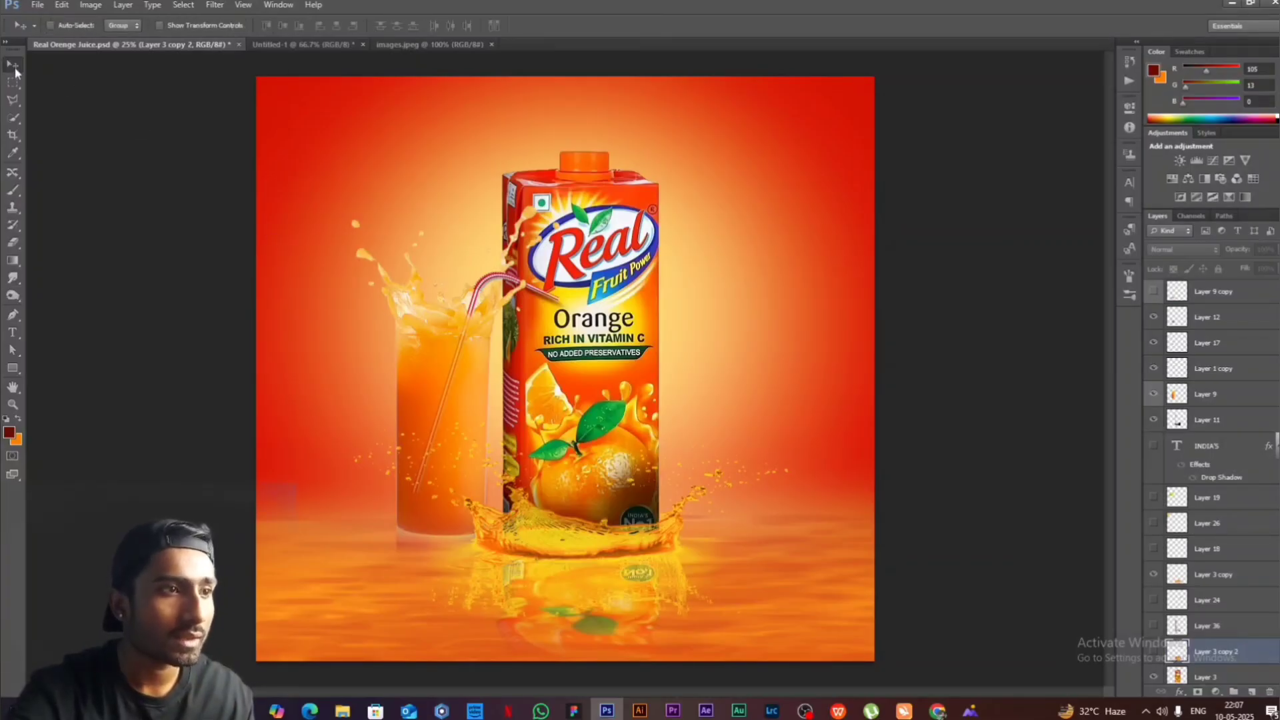
{"action": "left_click", "coordinate": [1188, 398]}
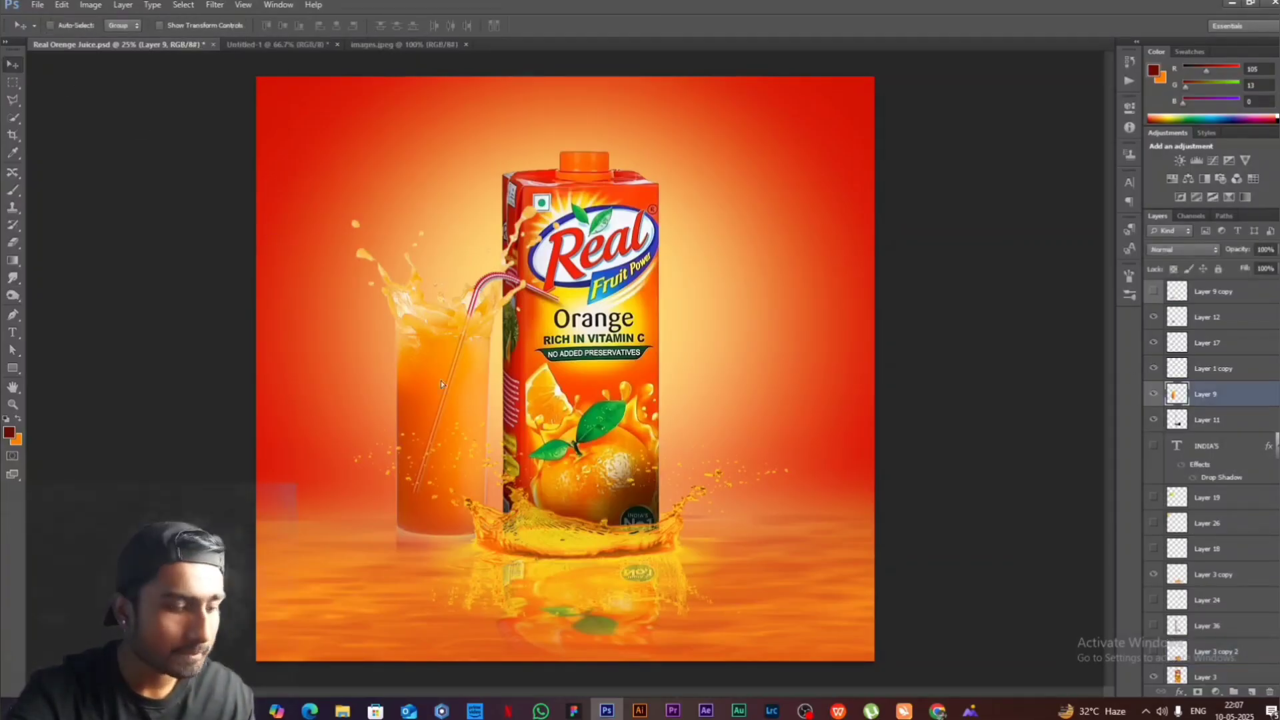
{"action": "left_click_drag", "start_coordinate": [442, 384], "coordinate": [339, 315]}
{"action": "key", "text": "ctrl+t"}
{"action": "right_click", "coordinate": [339, 315]}
{"action": "left_click", "coordinate": [373, 497]}
{"action": "mouse_move", "coordinate": [347, 193]}
{"action": "left_mouse_down"}
{"action": "mouse_move", "coordinate": [450, 608]}
{"action": "mouse_move", "coordinate": [433, 593]}
{"action": "left_mouse_up"}
{"action": "key", "text": "Return"}
{"action": "left_click", "coordinate": [13, 278]}
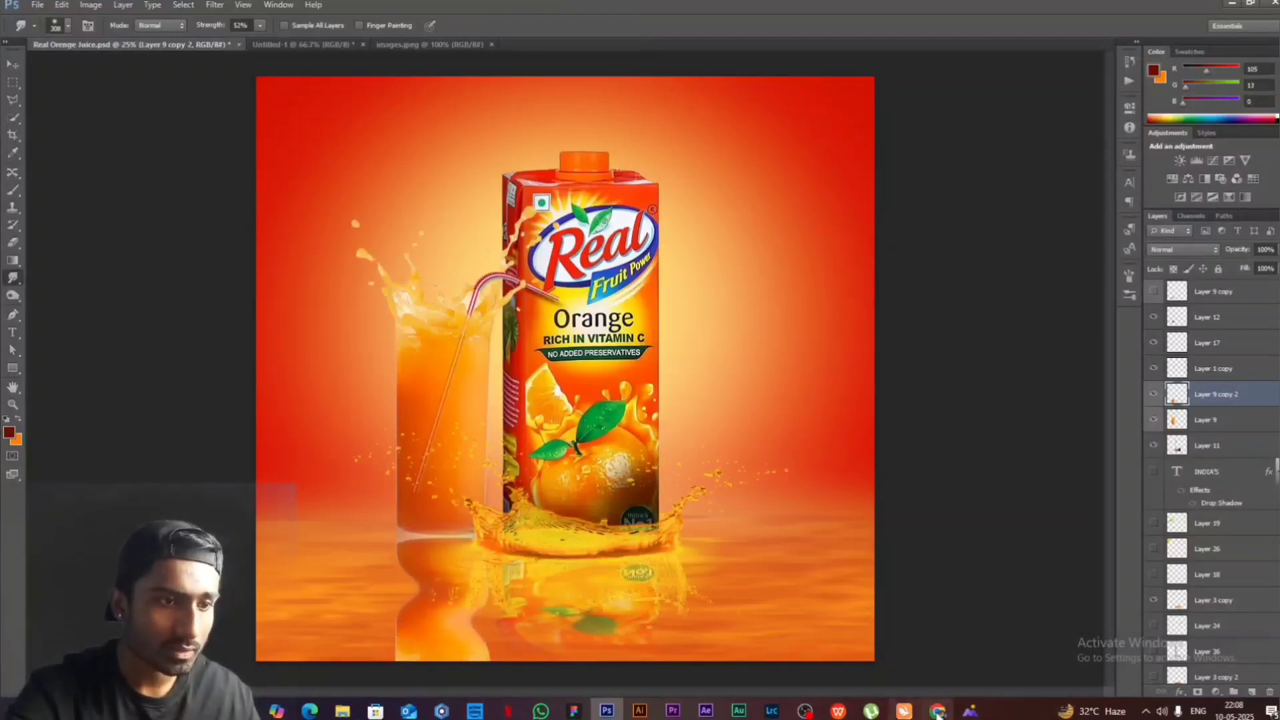
{"action": "key", "text": "e"}
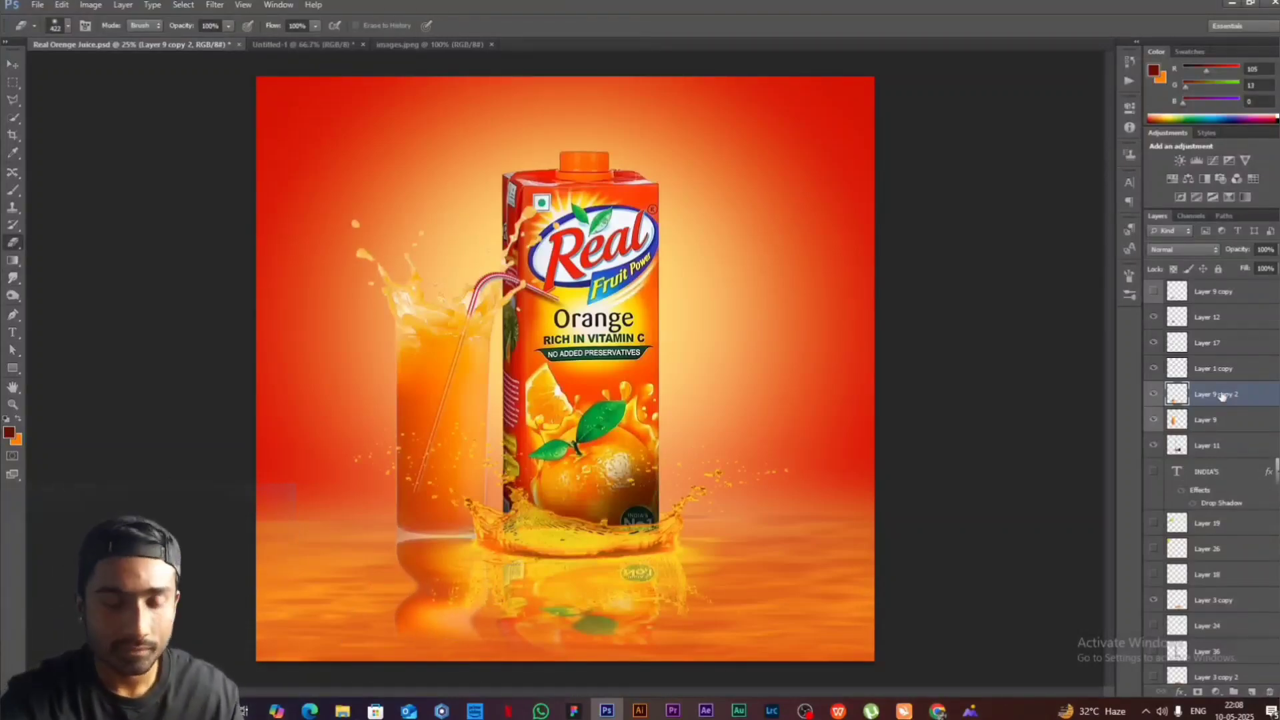
- Delete the flipped glass copy on Layer 9 copy 2, and show the prepared reflection on Layer 9 copy
{"action": "key", "text": "Delete"}
{"action": "scroll", "coordinate": [1222, 397], "scroll_direction": "up", "scroll_amount": 3}
{"action": "left_click", "coordinate": [1154, 370]}
- Duplicate the splash on Layer 4, scale the copy to about 49%, and place it around the base of the glass
{"action": "key", "text": "v"}
{"action": "left_click", "coordinate": [598, 565], "text": "ctrl"}
{"action": "left_click_drag", "start_coordinate": [567, 533], "coordinate": [469, 522]}
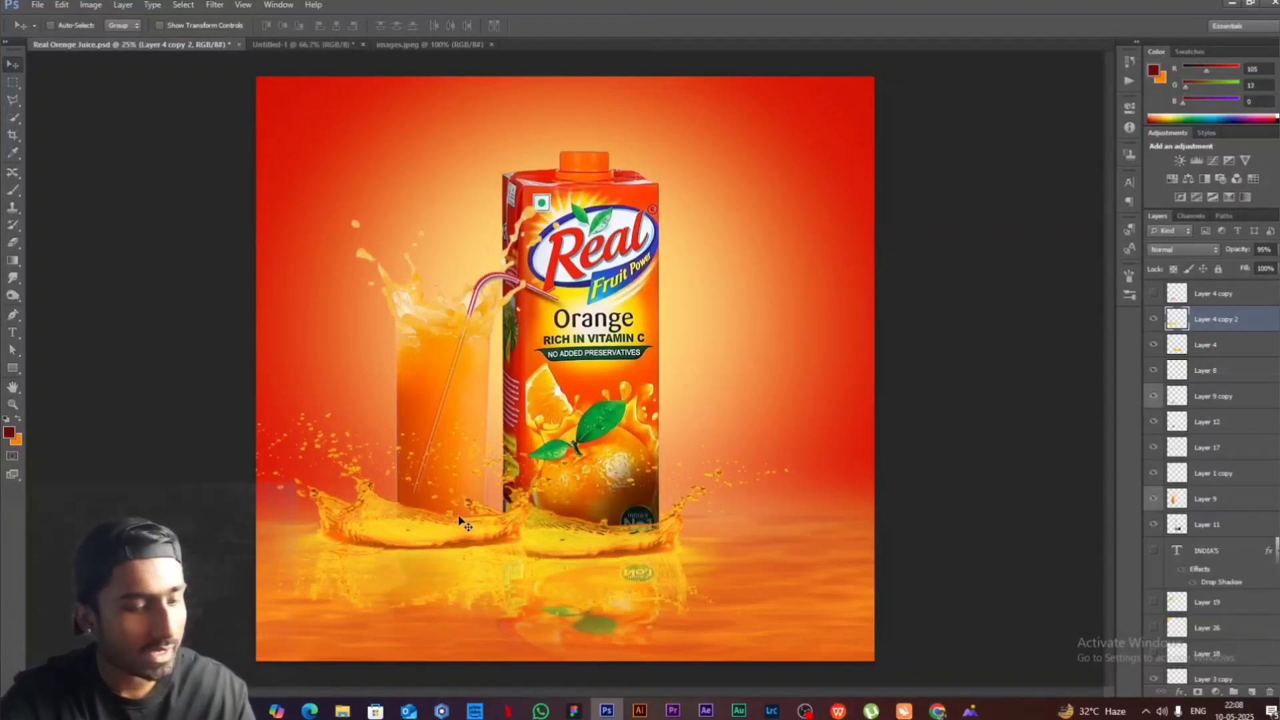
{"action": "key", "text": "ctrl+t"}
{"action": "left_click_drag", "start_coordinate": [641, 401], "coordinate": [416, 507]}
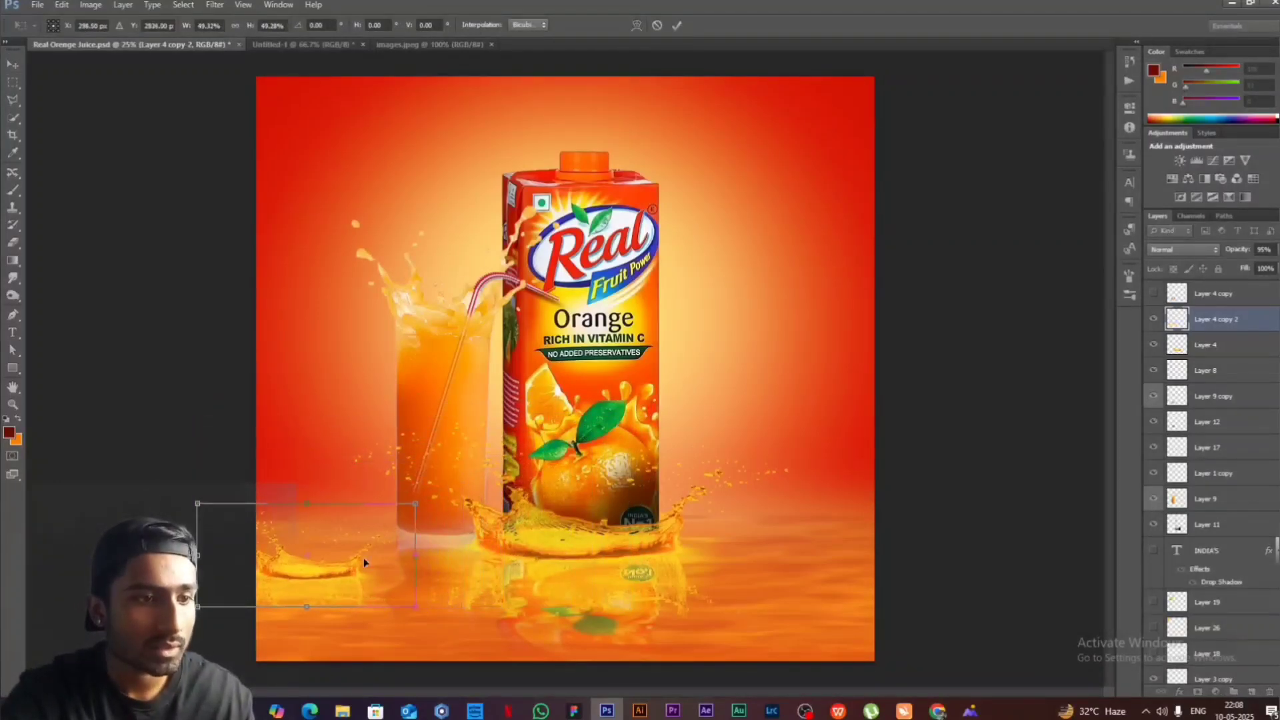
{"action": "left_click_drag", "start_coordinate": [335, 566], "coordinate": [469, 534]}
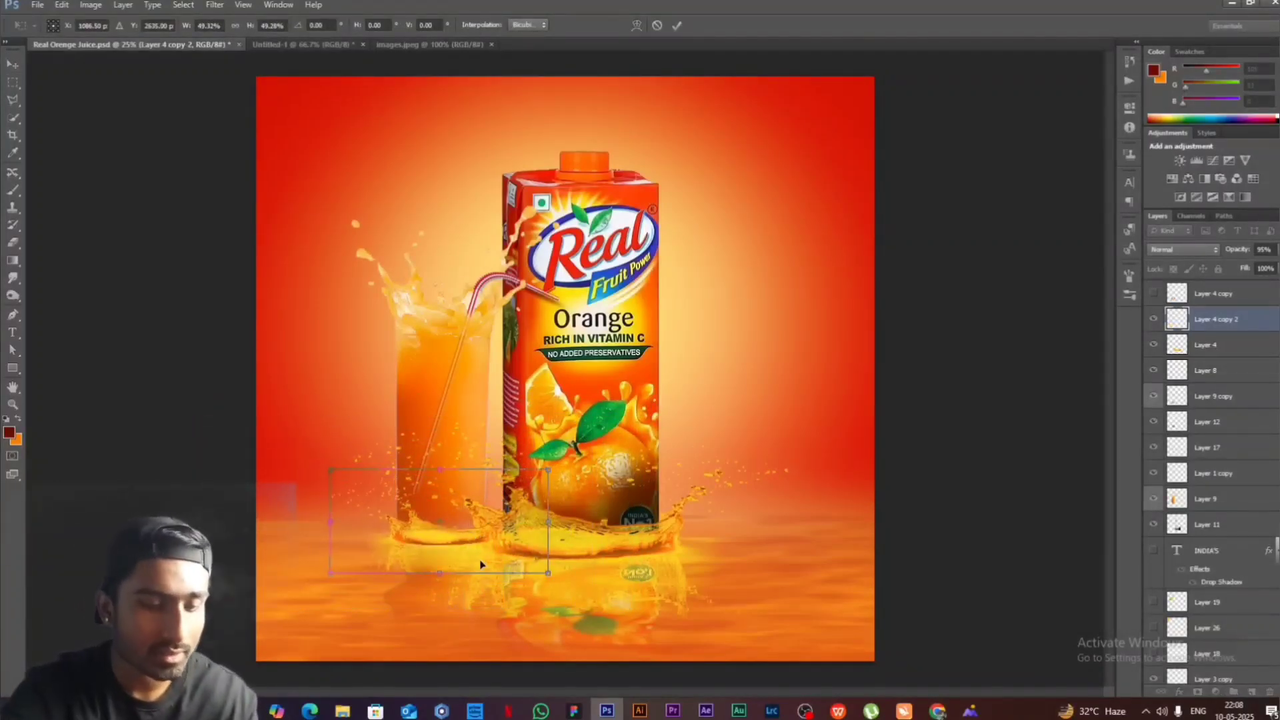
{"action": "key", "text": "Return"}
- Select Layer 10, search Google Images in Chrome for "orange png", and return to Photoshop
{"action": "scroll", "coordinate": [1214, 400], "scroll_direction": "up", "scroll_amount": 2}
{"action": "left_click", "coordinate": [1219, 348]}
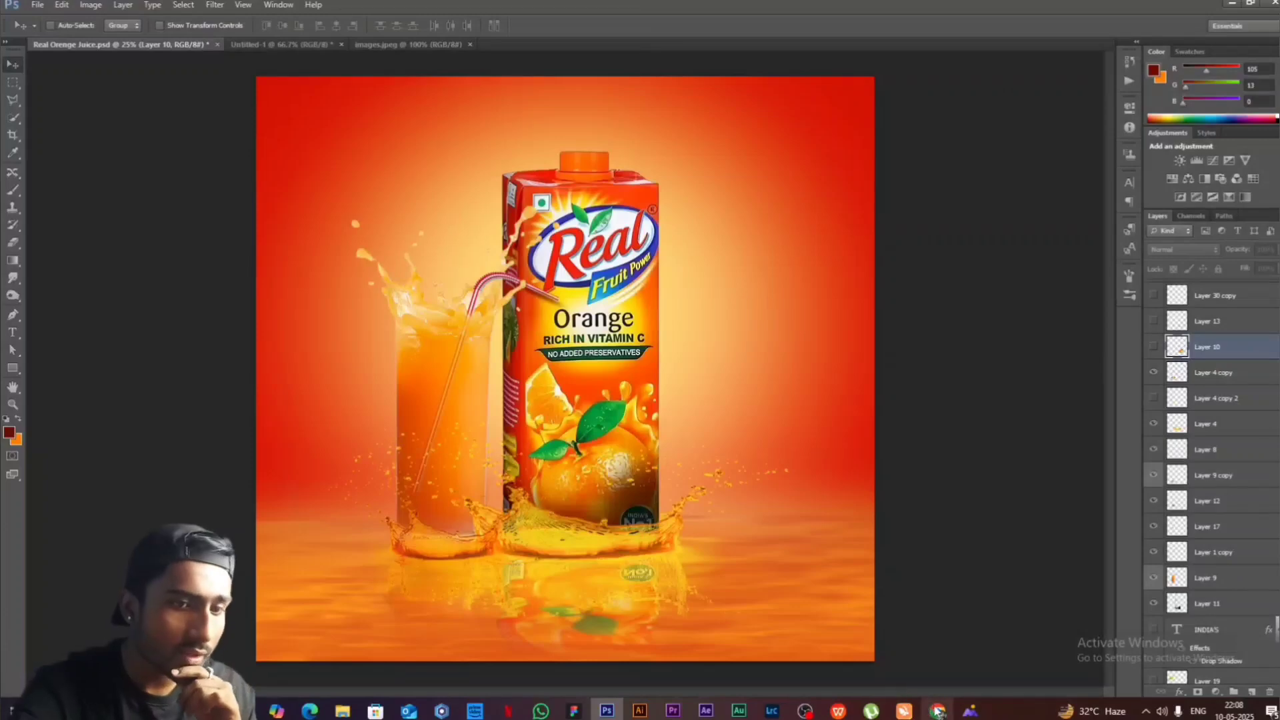
{"action": "left_click", "coordinate": [937, 712]}
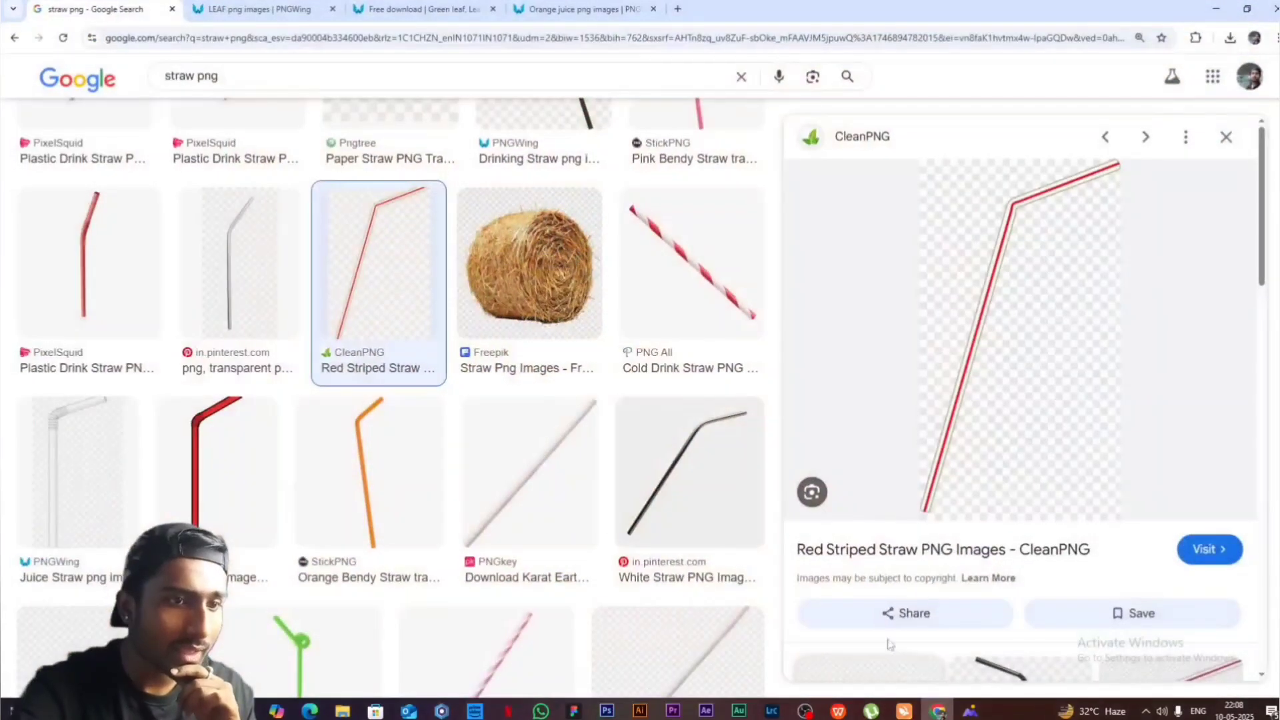
{"action": "double_click", "coordinate": [193, 75]}
{"action": "type", "text": "ora"}
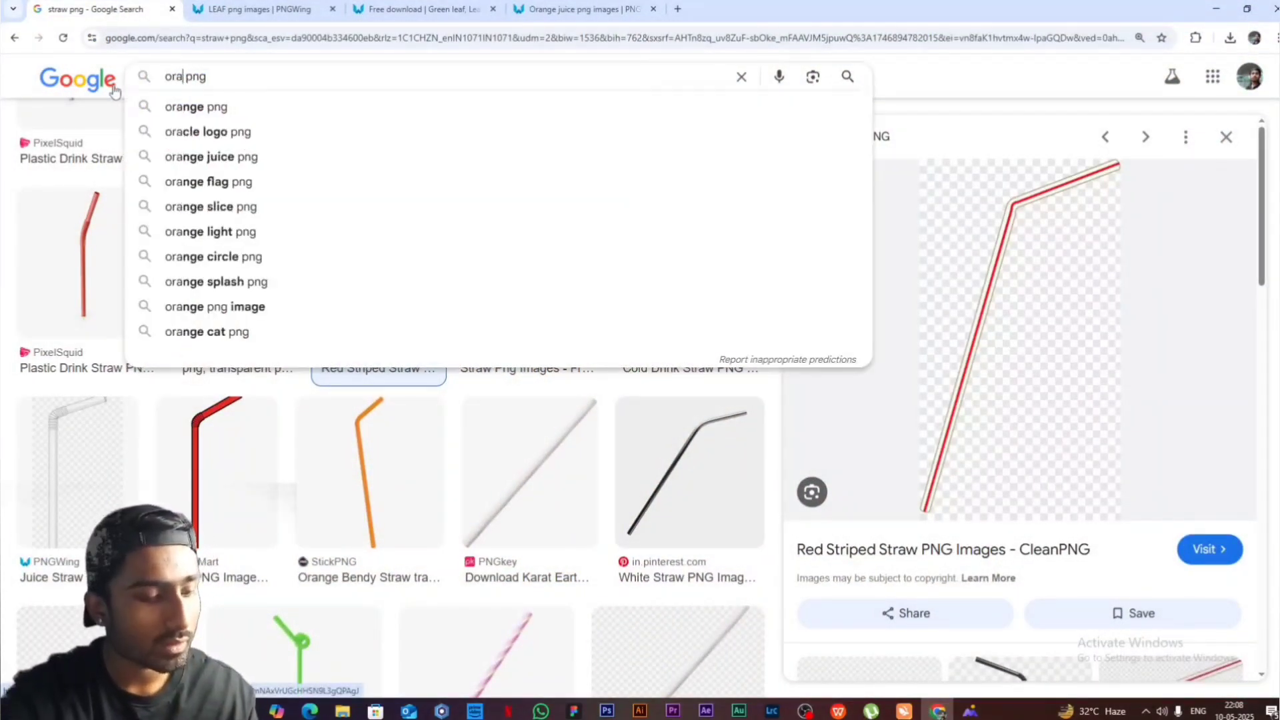
{"action": "type", "text": "nge"}
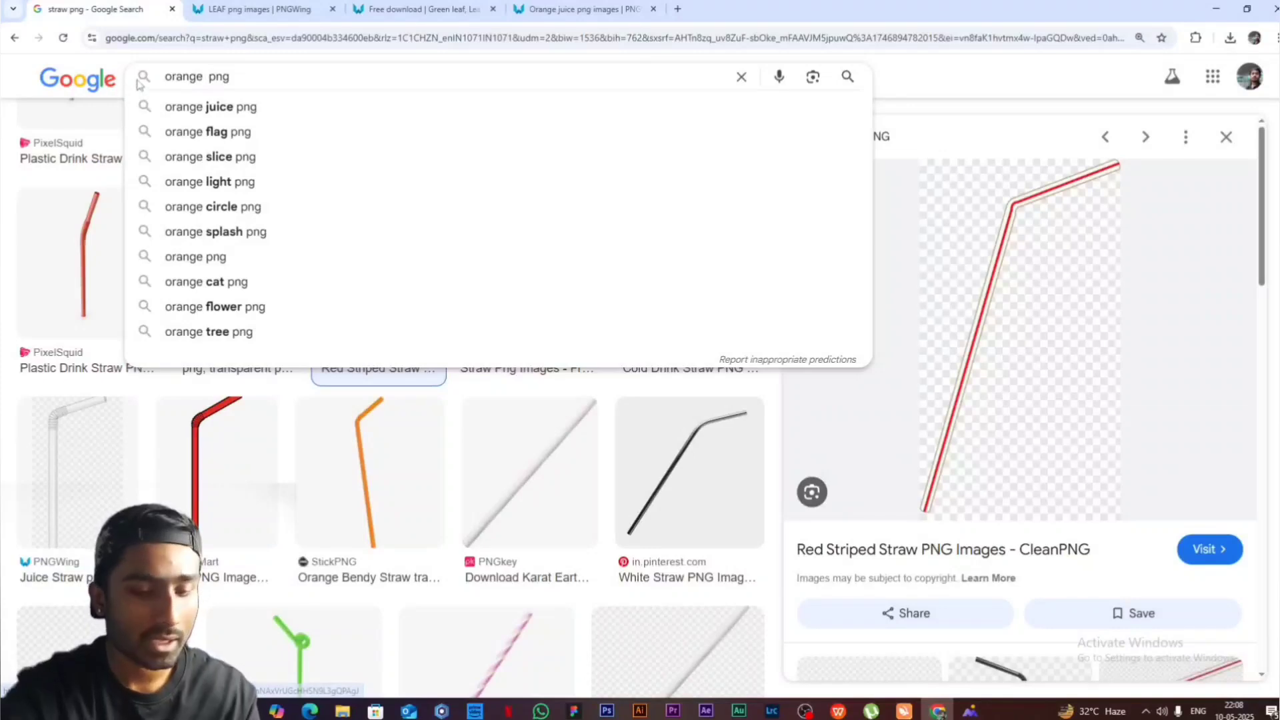
{"action": "key", "text": "Return"}
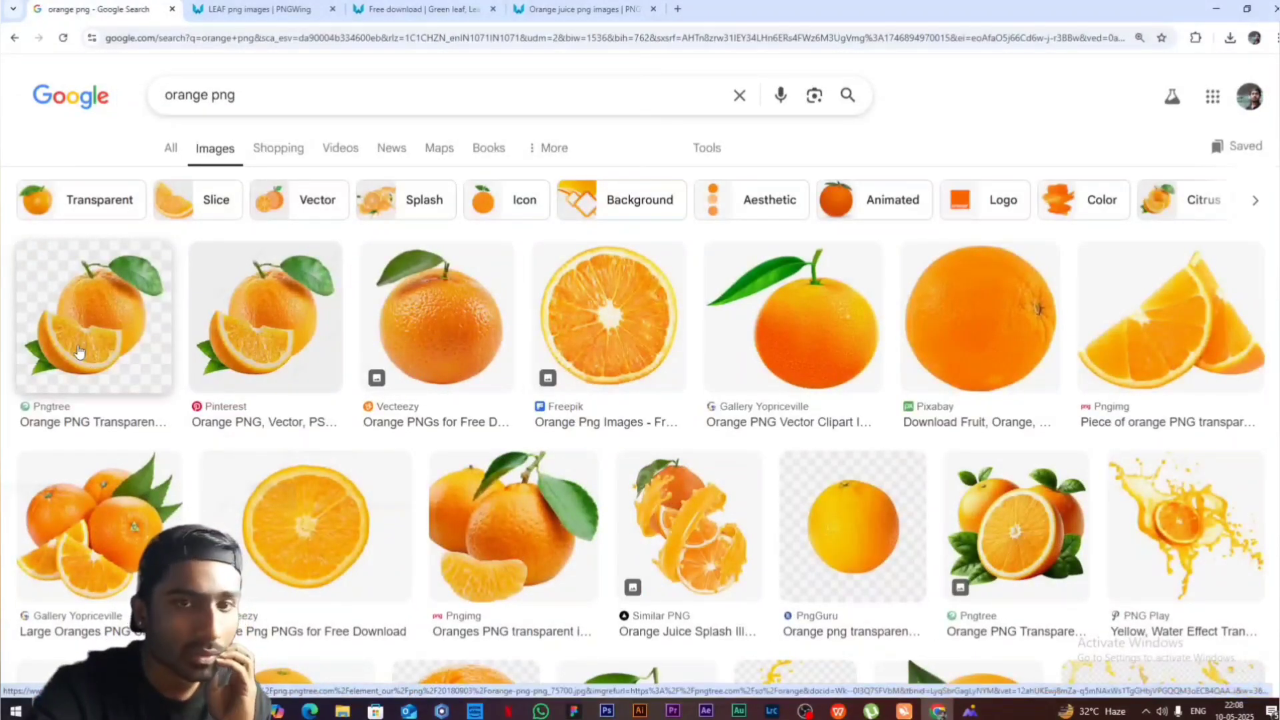
{"action": "left_click", "coordinate": [1214, 7]}
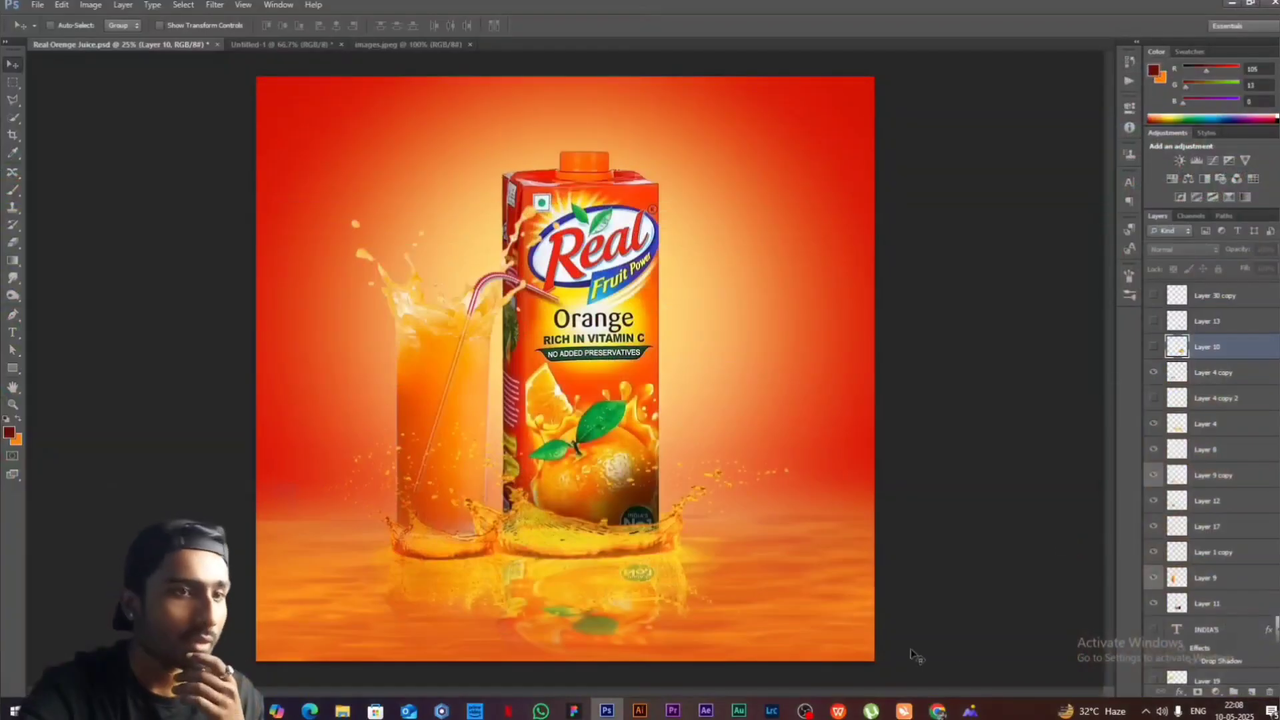
- Show the orange and slice on Layer 10 beside the carton's base, and the ice cubes in front of the glass
{"action": "left_click", "coordinate": [1154, 346]}
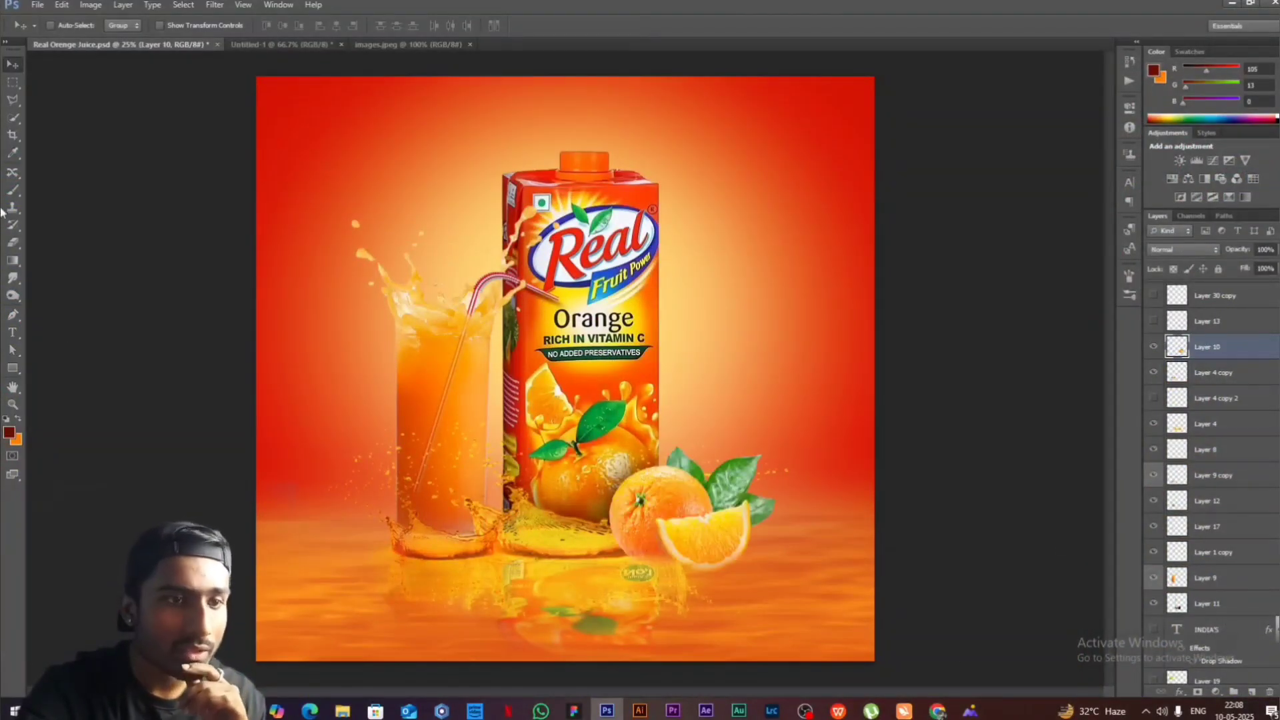
{"action": "left_click_drag", "start_coordinate": [703, 497], "coordinate": [774, 340]}
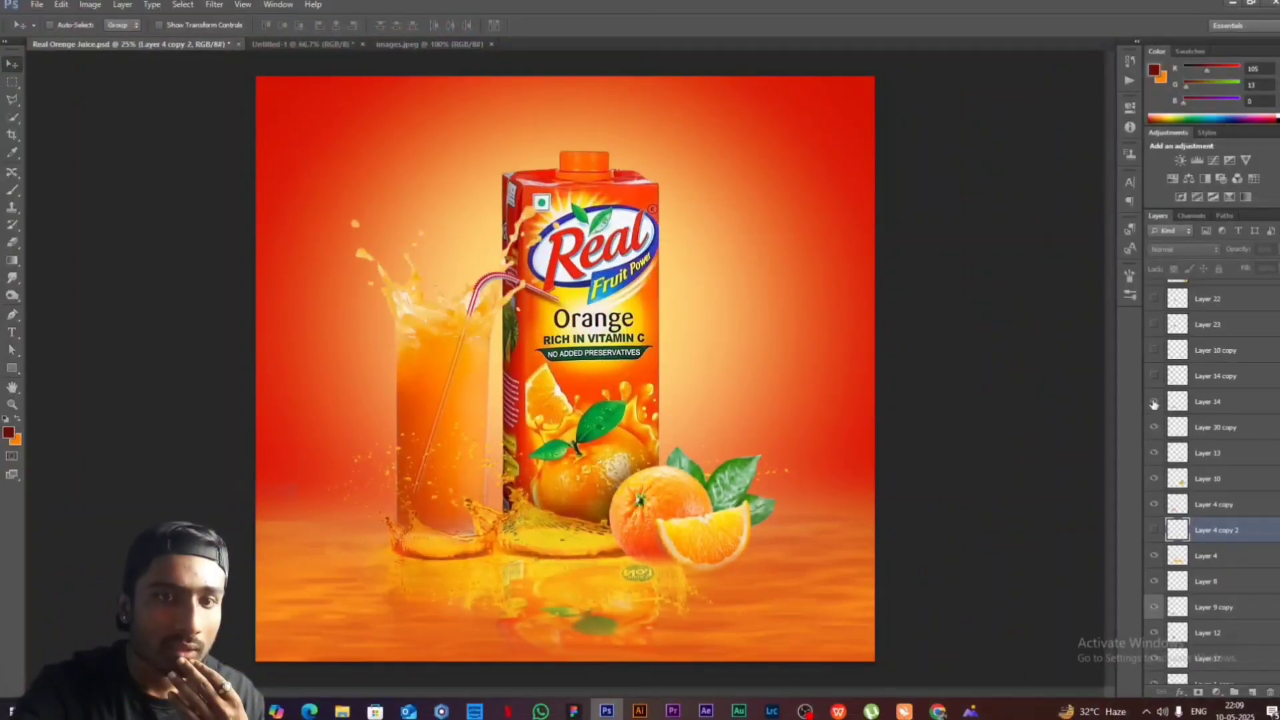
{"action": "left_click", "coordinate": [1155, 403]}
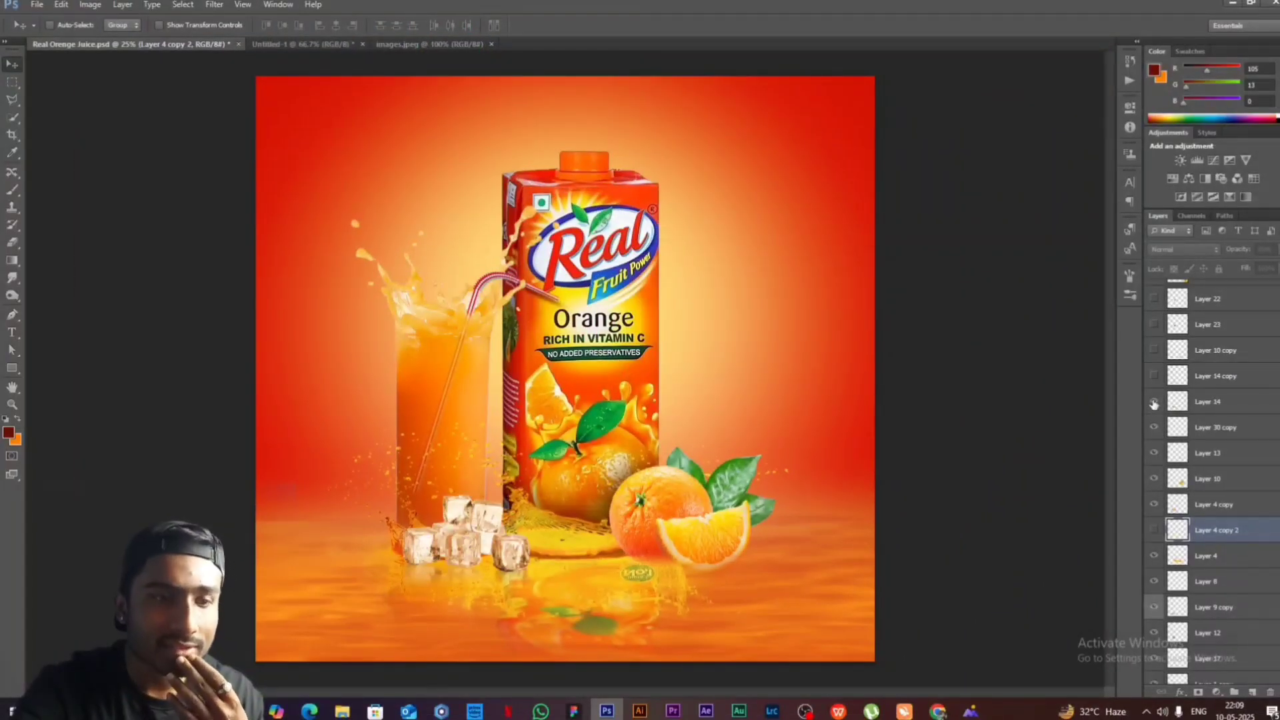
- Search Google Images in Chrome for "ice png" and return to Photoshop
{"action": "left_click", "coordinate": [947, 713]}
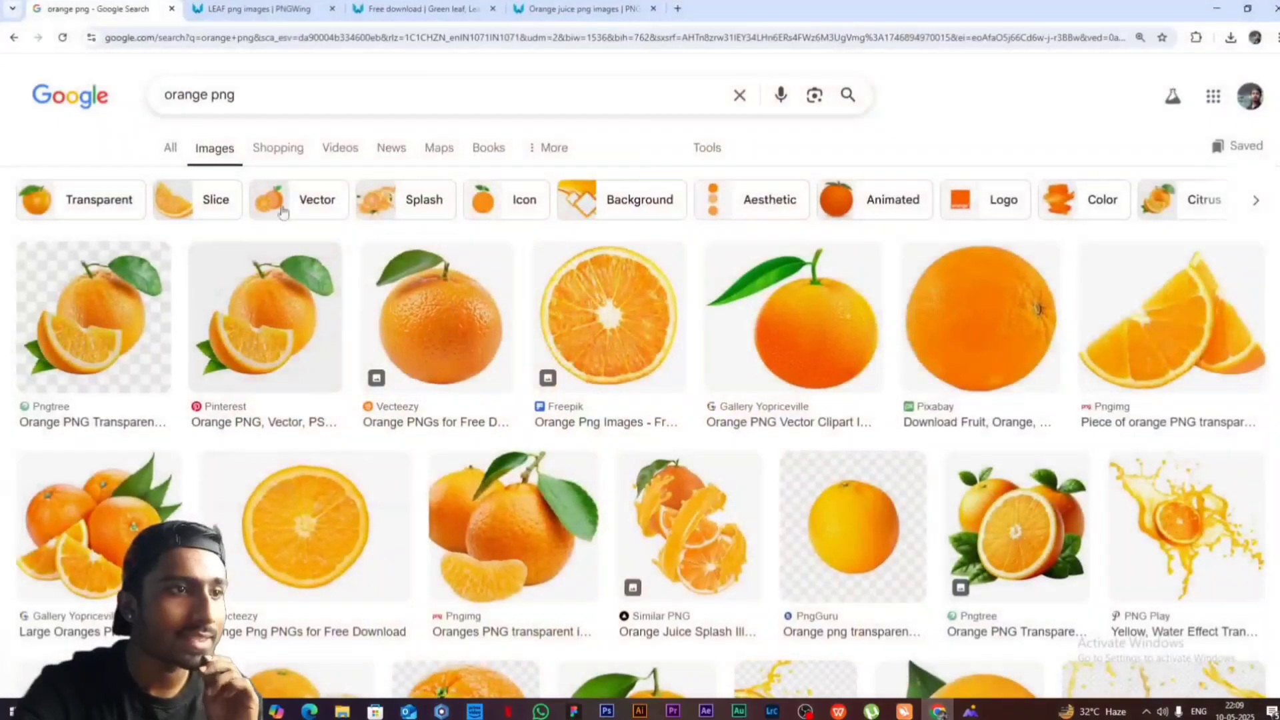
{"action": "type", "text": "ice"}
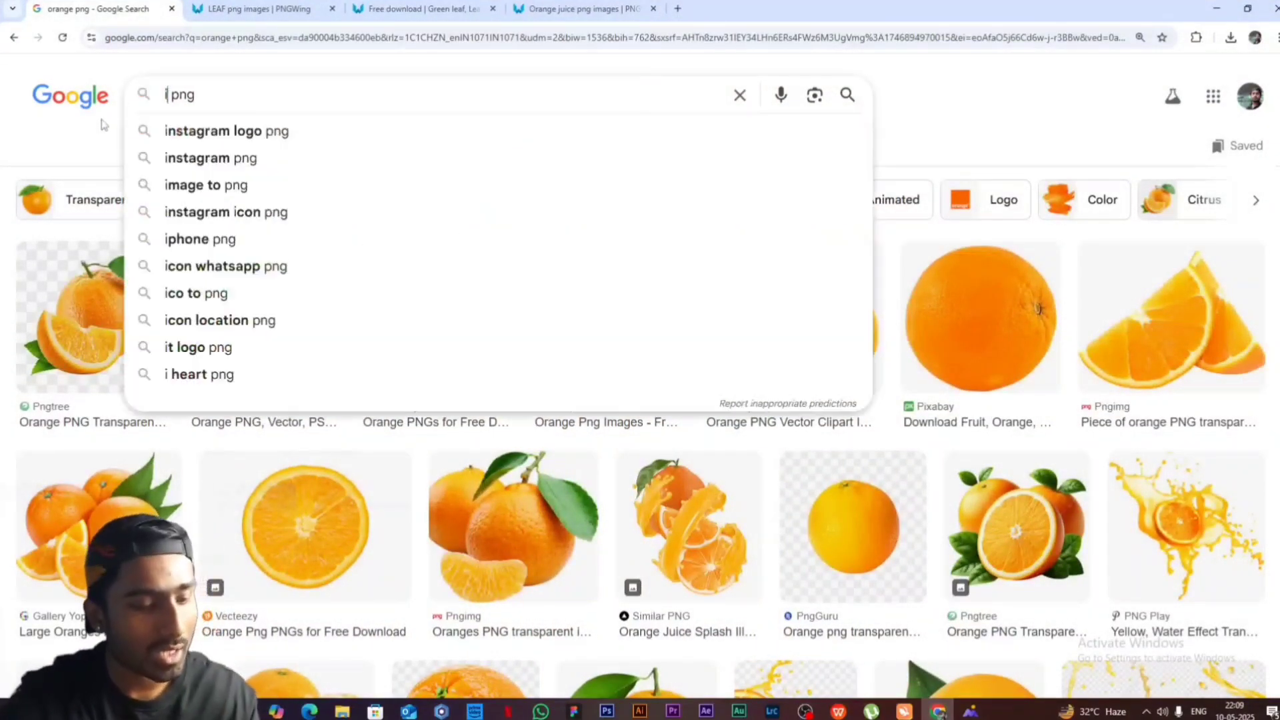
{"action": "key", "text": "Return"}
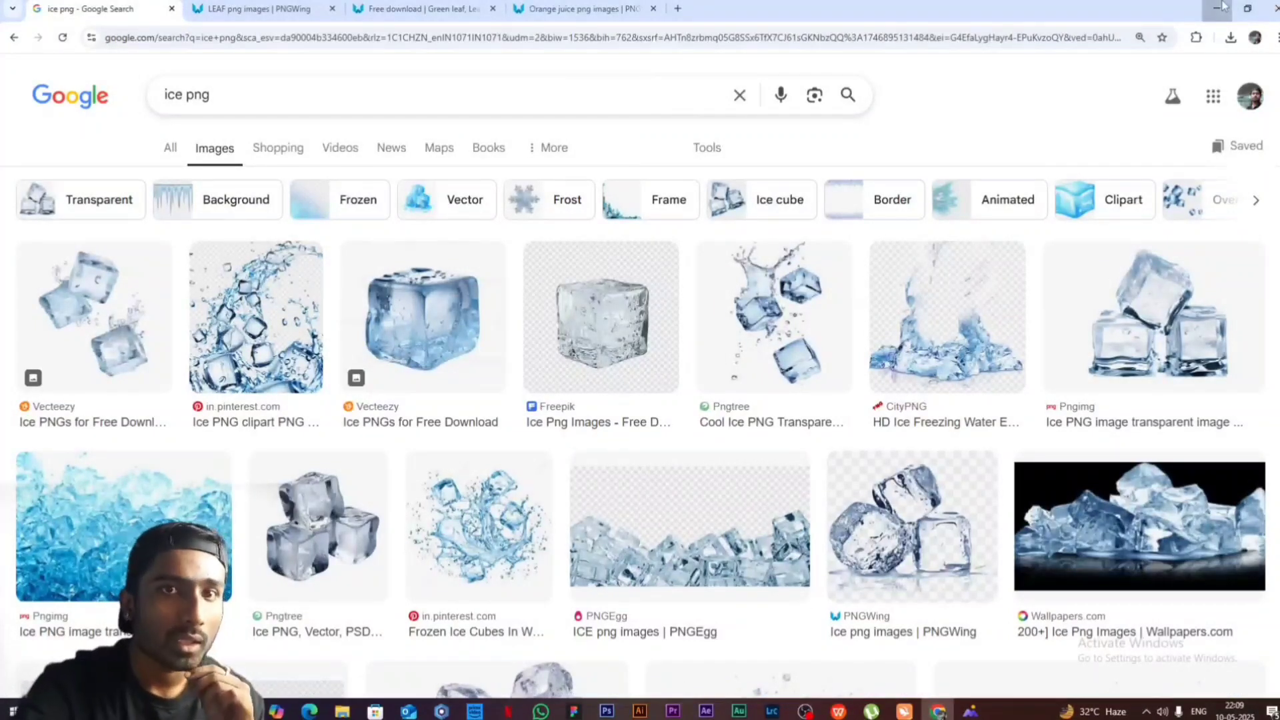
{"action": "left_click", "coordinate": [1218, 8]}
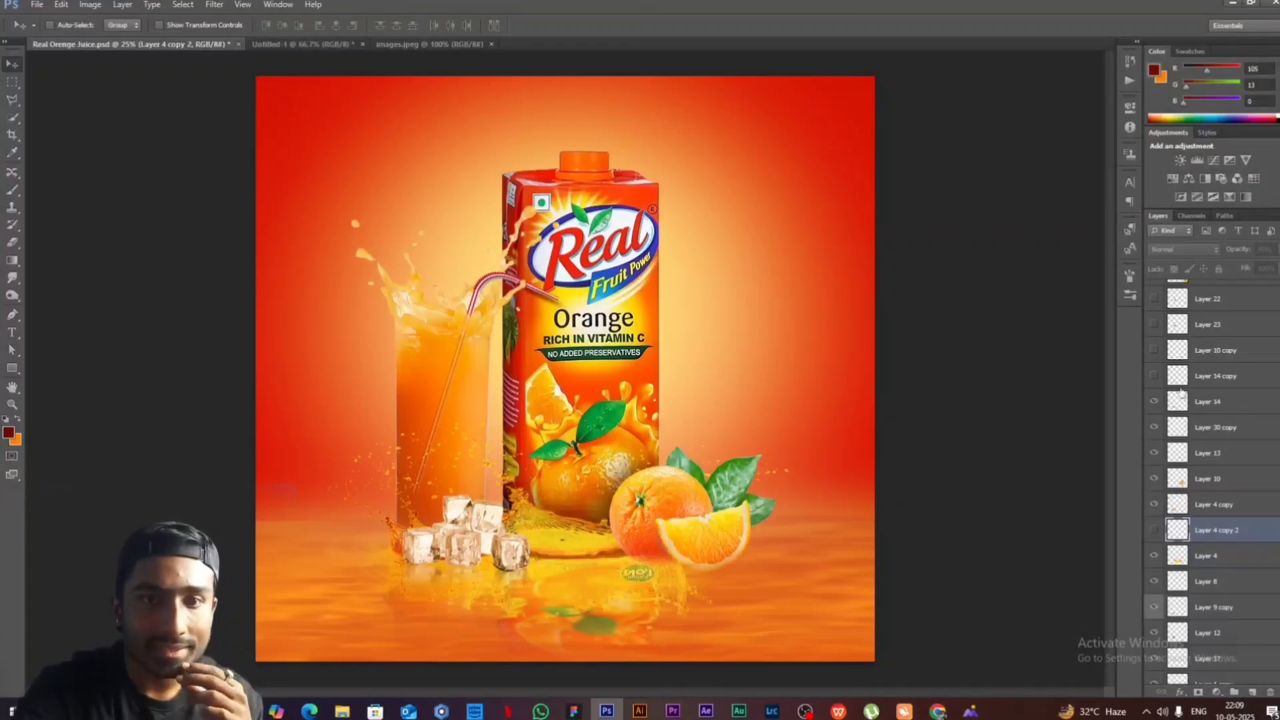
- Show Layer 14 copy, and search Google Images in Chrome for "leave png"
{"action": "left_click", "coordinate": [1154, 375]}
{"action": "left_click", "coordinate": [1234, 5]}
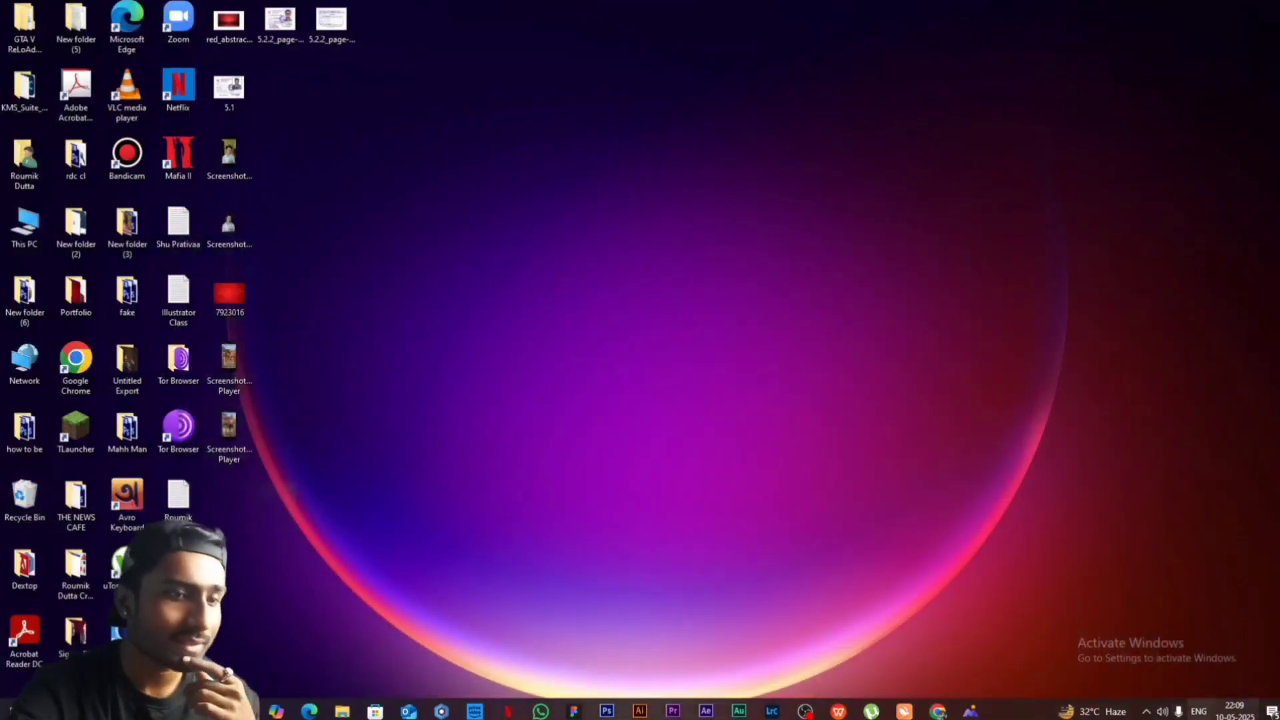
{"action": "left_click", "coordinate": [938, 712]}
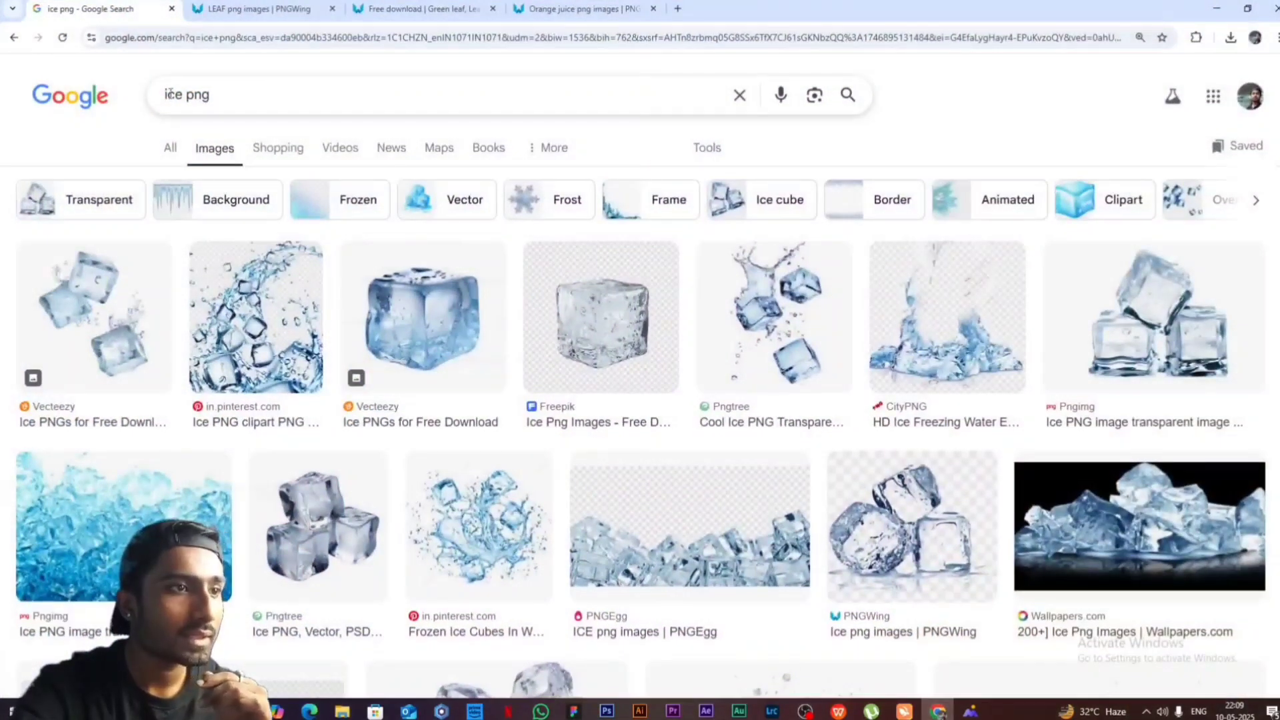
{"action": "key", "text": "BackSpace"}
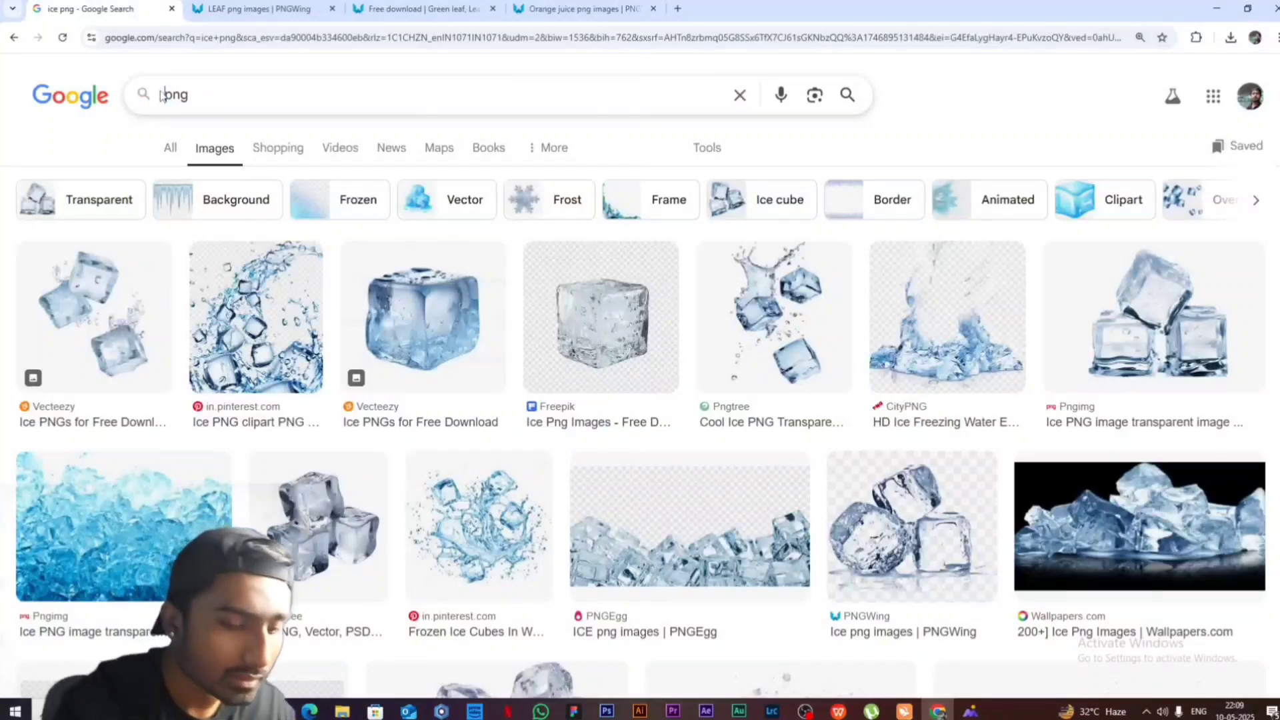
{"action": "type", "text": "leave"}
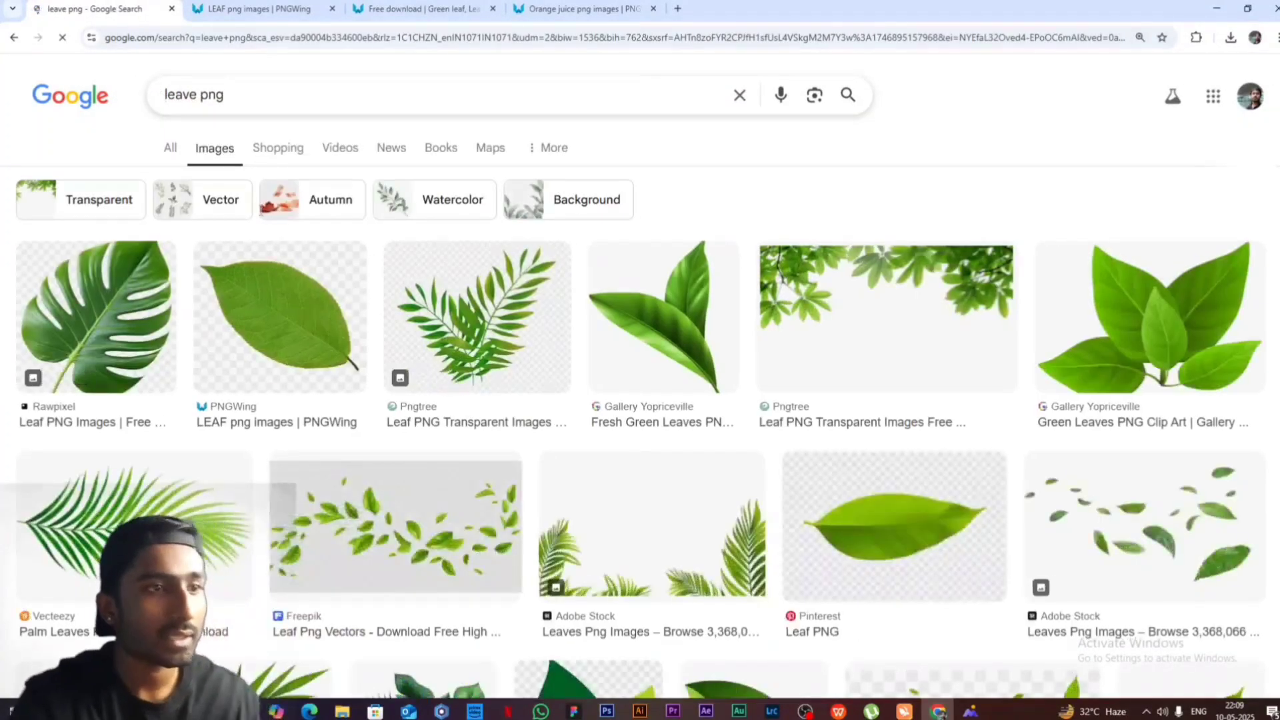
- Open the single green leaf result on PNGWing, view the already open leaf download page, and leave the browser
{"action": "left_click", "coordinate": [292, 345]}
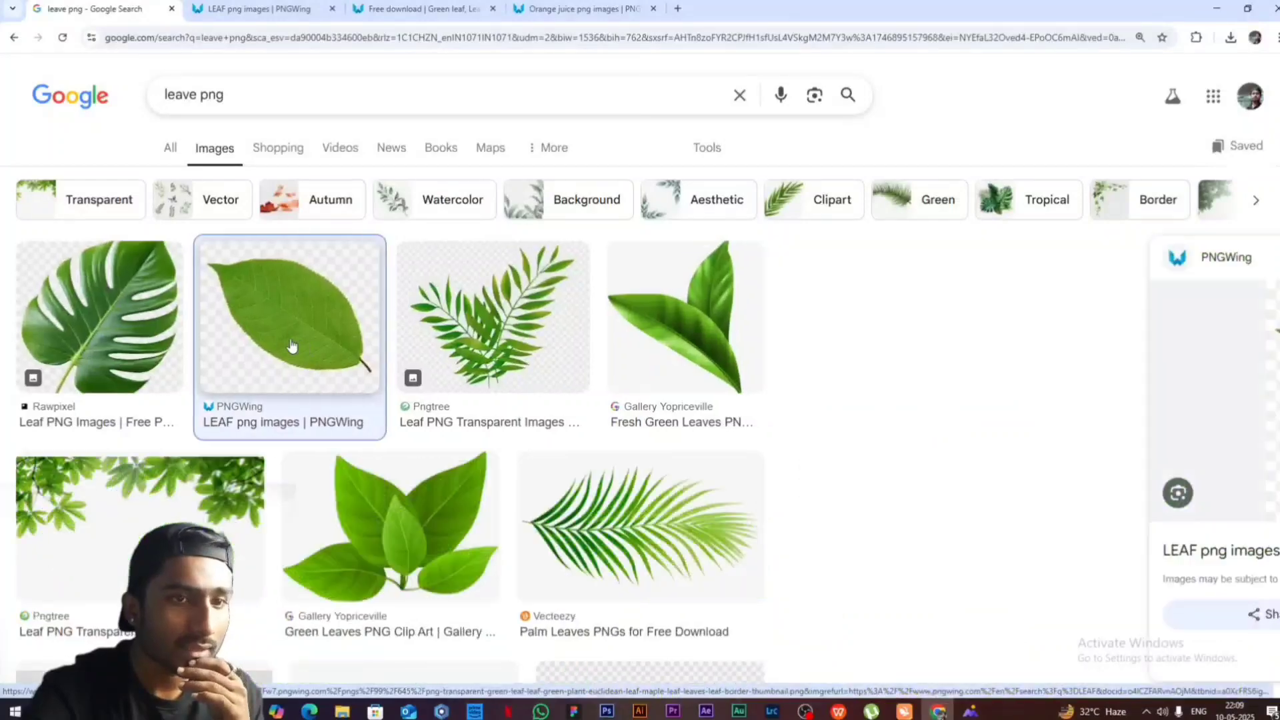
{"action": "left_click", "coordinate": [1202, 557]}
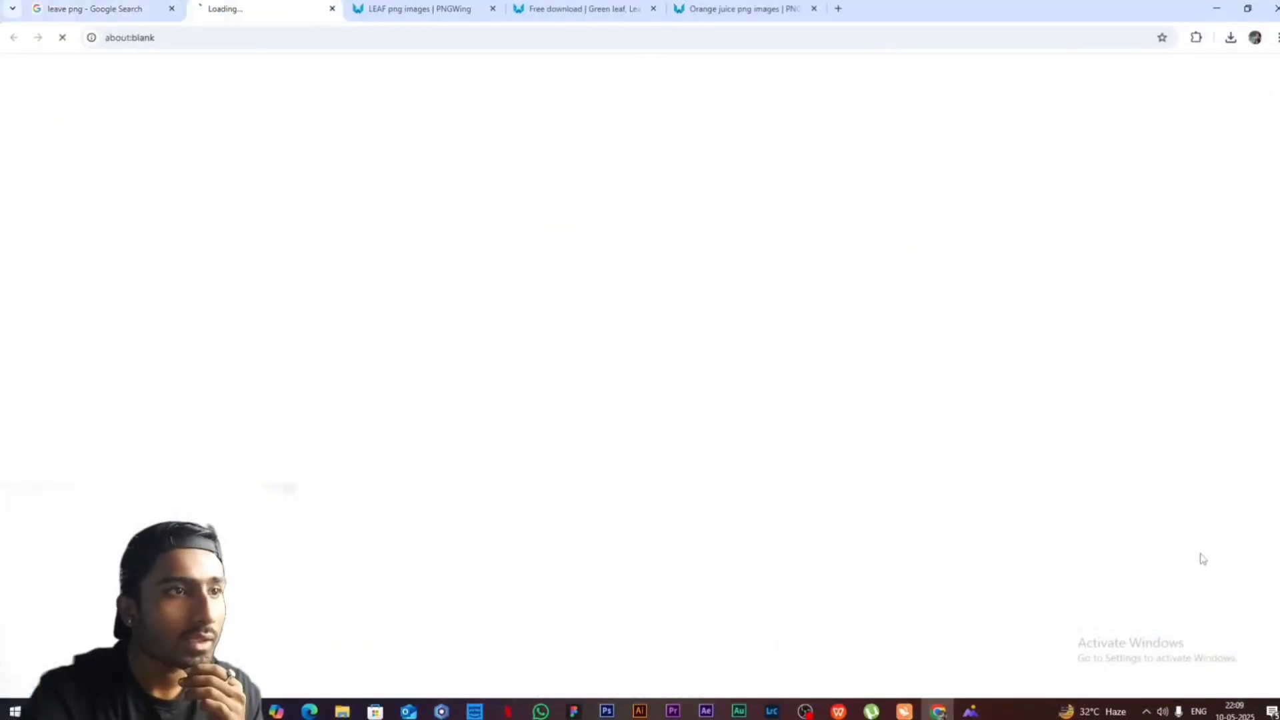
{"action": "left_click", "coordinate": [111, 421]}
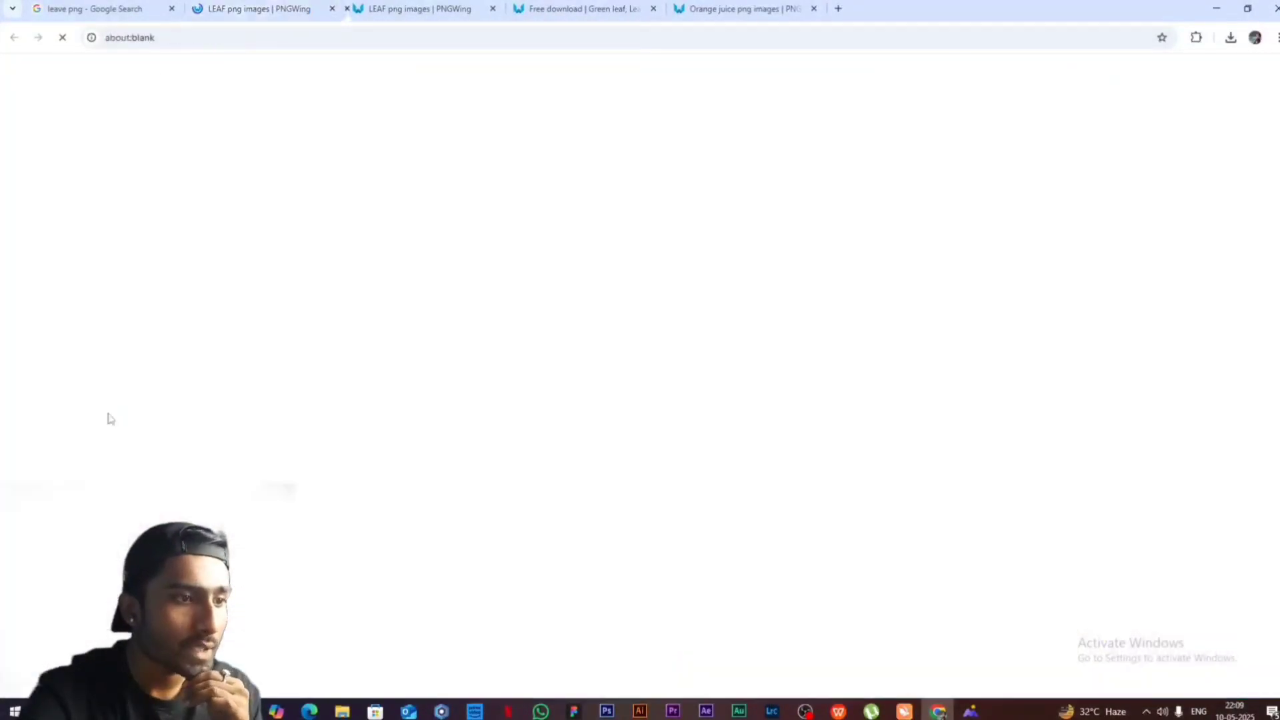
{"action": "left_click", "coordinate": [492, 9]}
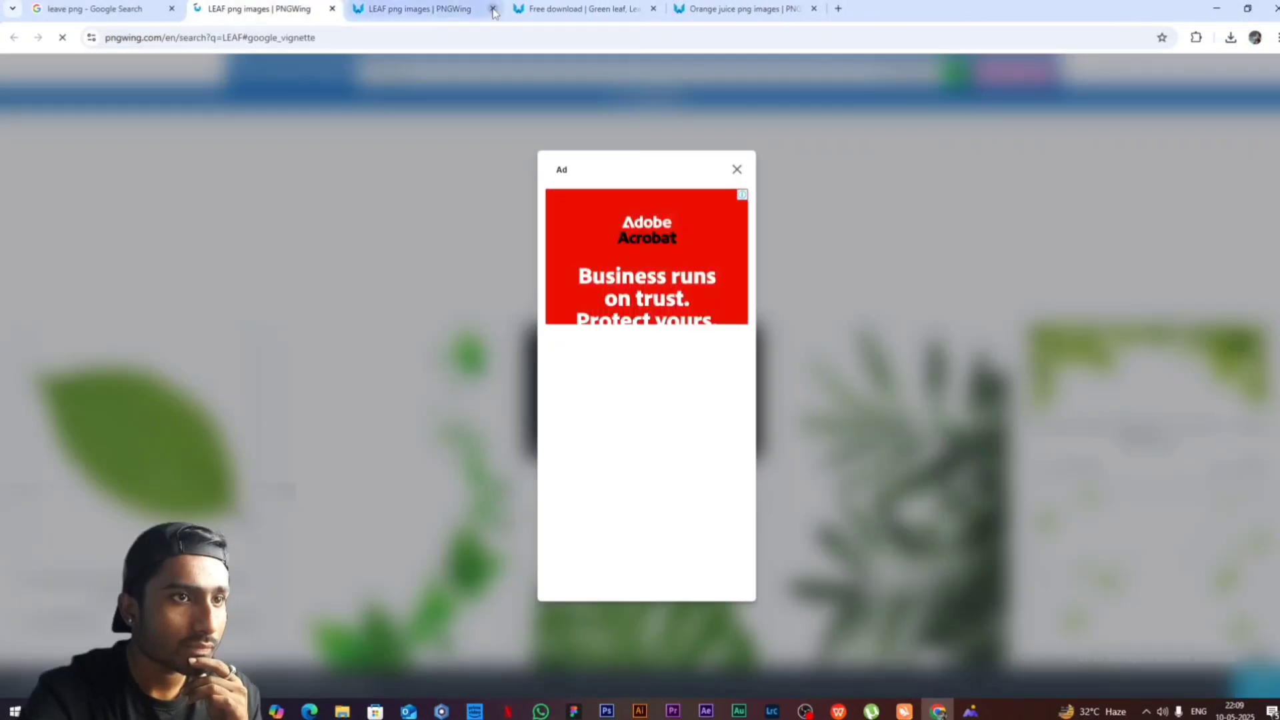
{"action": "left_click", "coordinate": [527, 9]}
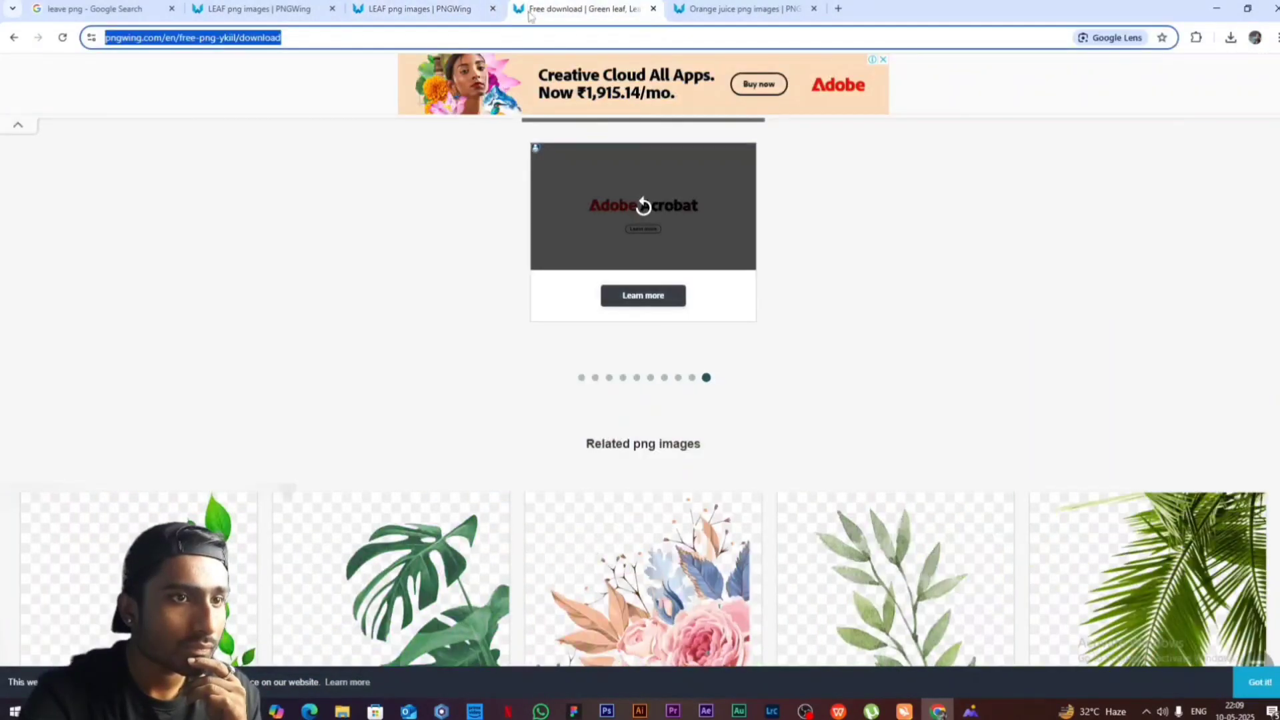
{"action": "left_click", "coordinate": [641, 404]}
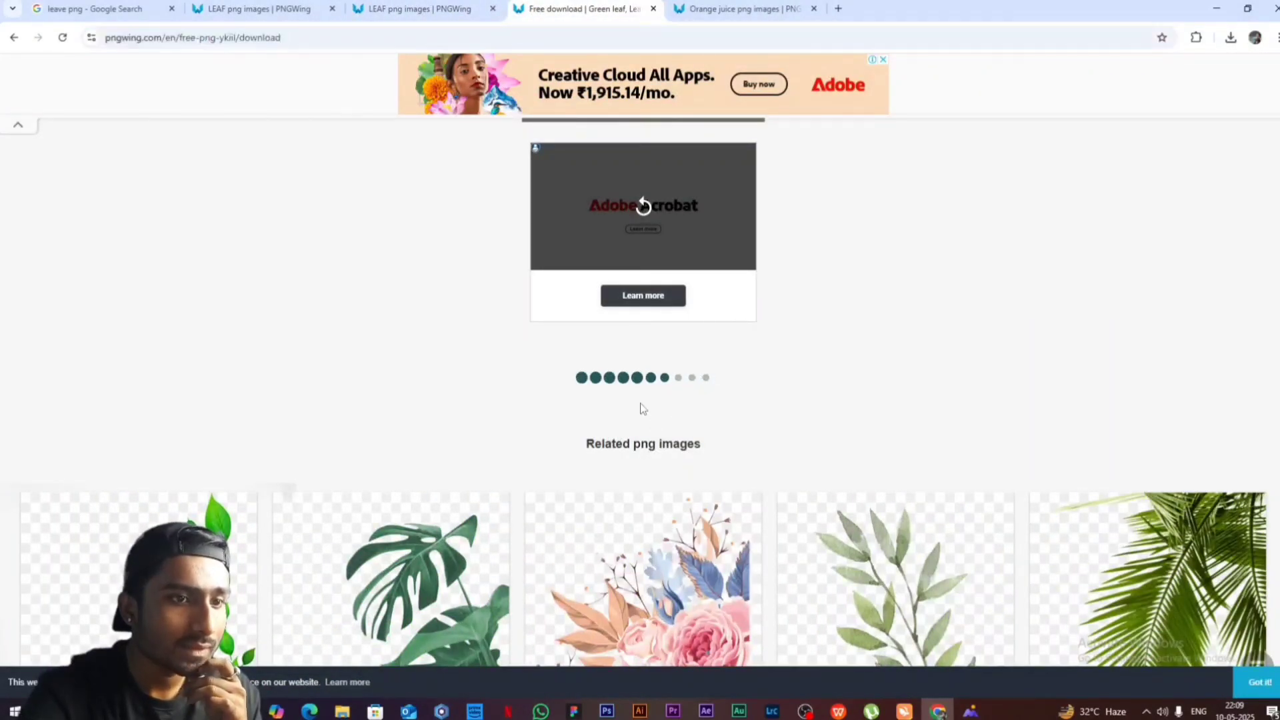
{"action": "left_click", "coordinate": [1217, 8]}
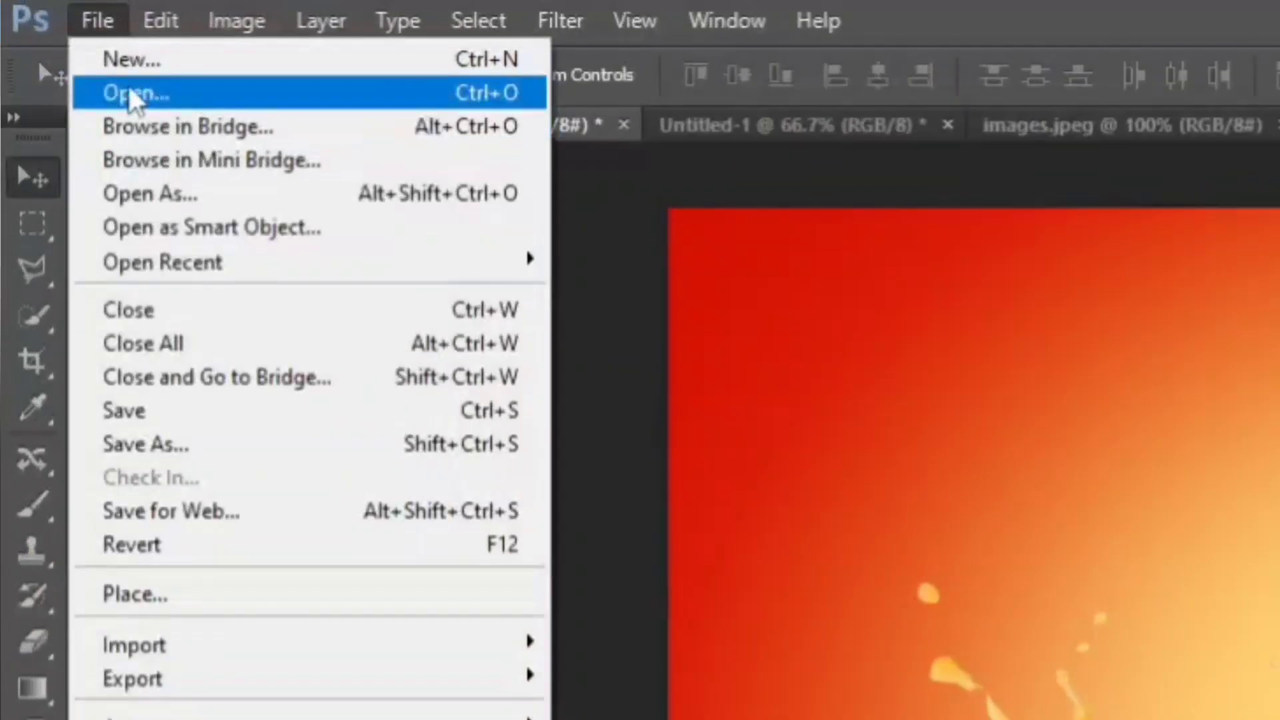
- Open the leaf image pngwing.com (71) from the Downloads folder in Photoshop and bring the leaf into the juice poster
{"action": "left_click", "coordinate": [54, 34]}
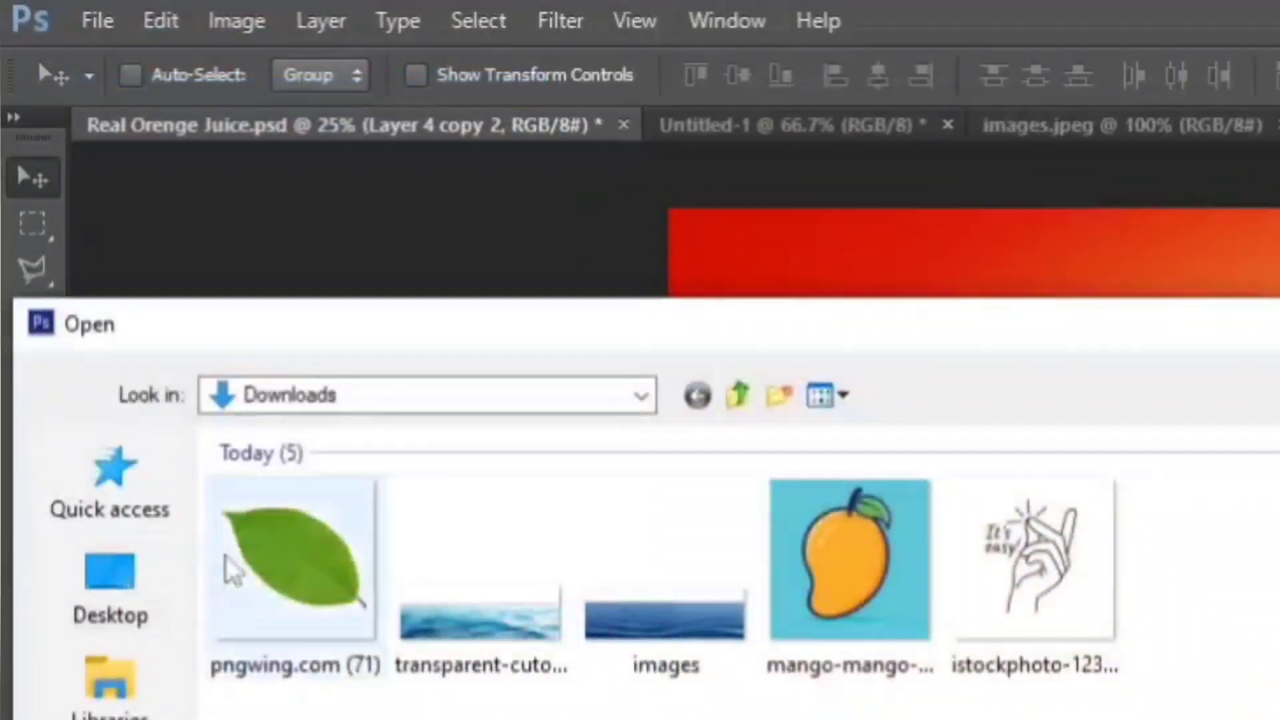
{"action": "double_click", "coordinate": [93, 220]}
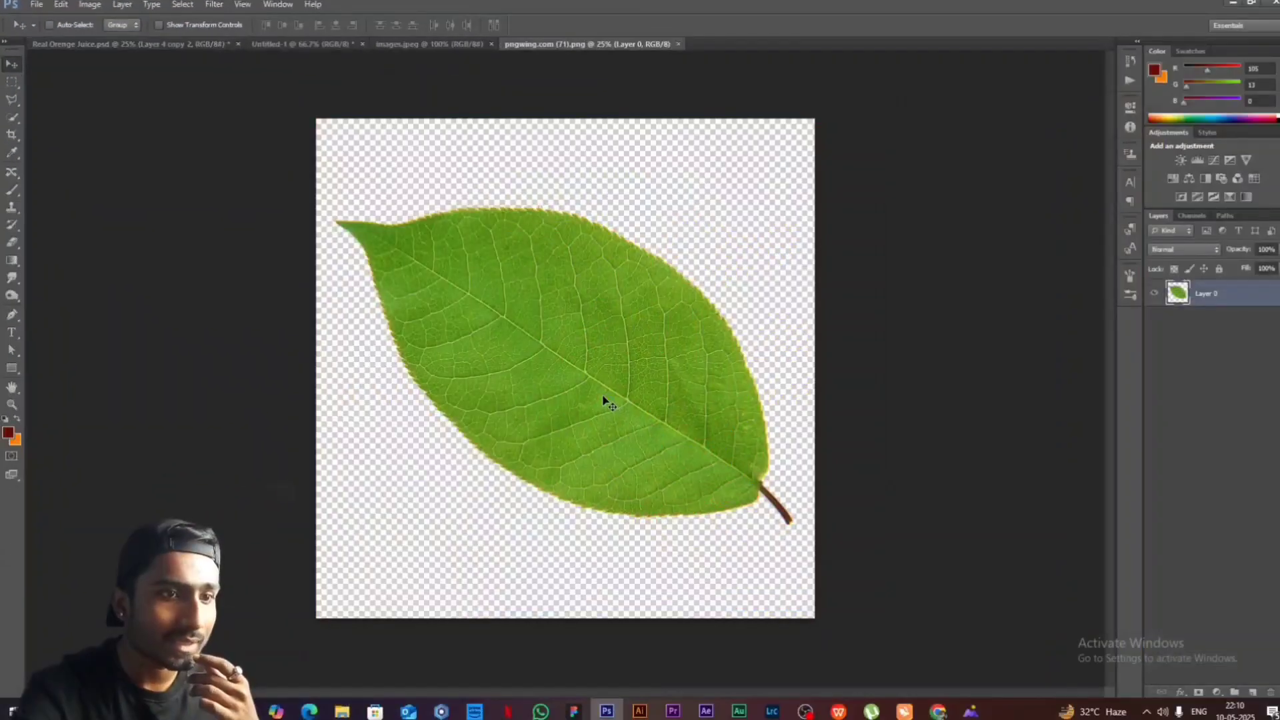
{"action": "left_click_drag", "start_coordinate": [603, 400], "coordinate": [499, 389]}
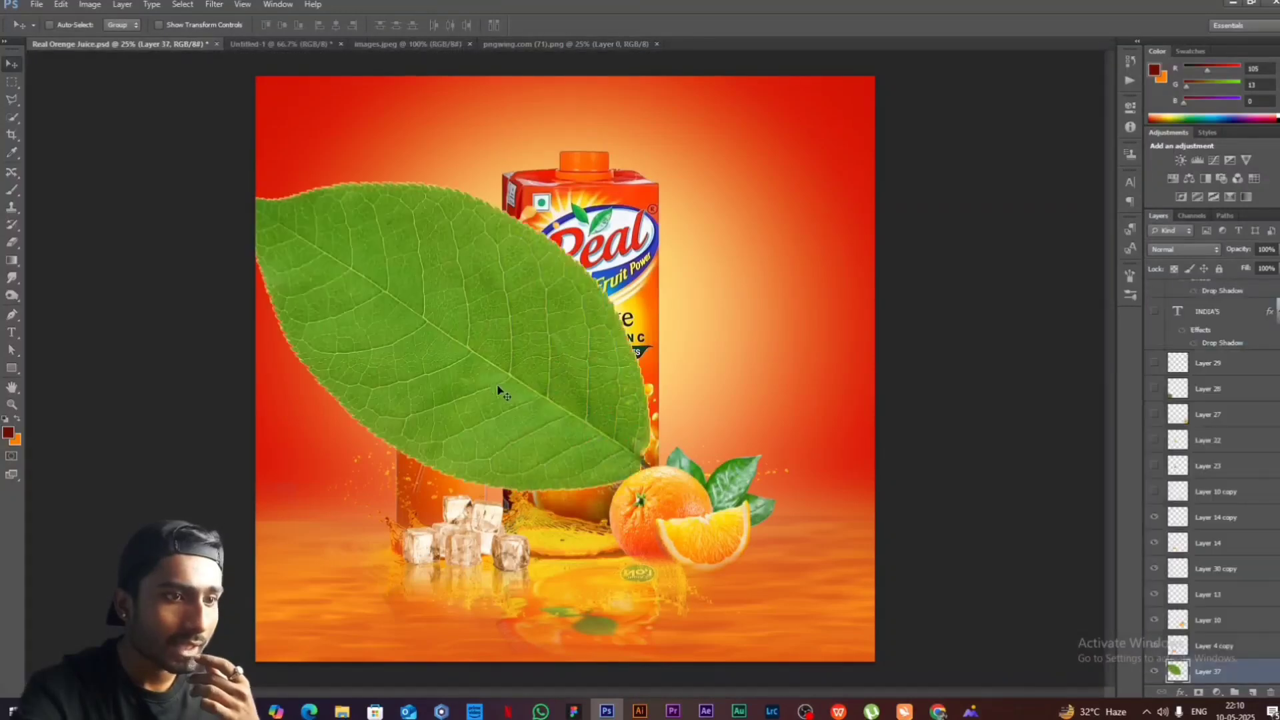
- Scale the leaf to about 17%, rotate it about -60°, and place it between the glass and the carton
{"action": "key", "text": "ctrl+t"}
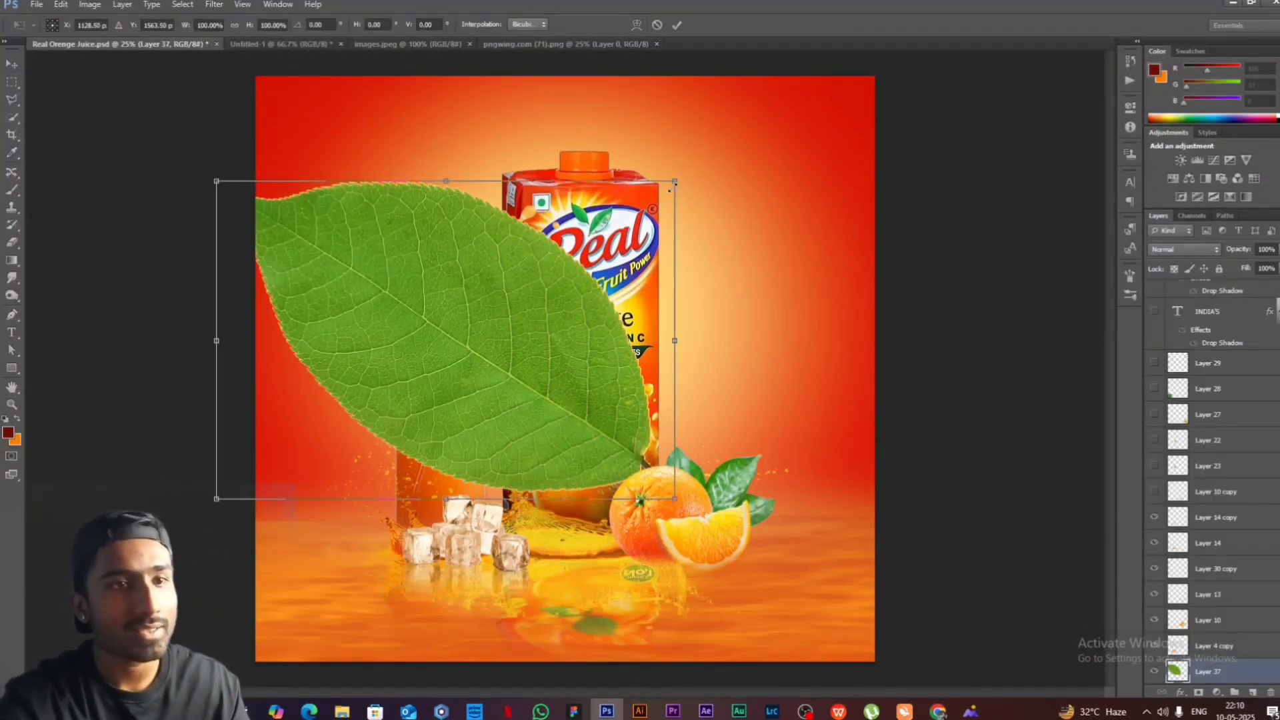
{"action": "left_click_drag", "start_coordinate": [652, 179], "coordinate": [424, 416]}
{"action": "left_click_drag", "start_coordinate": [336, 455], "coordinate": [571, 419]}
{"action": "left_click_drag", "start_coordinate": [622, 358], "coordinate": [520, 389]}
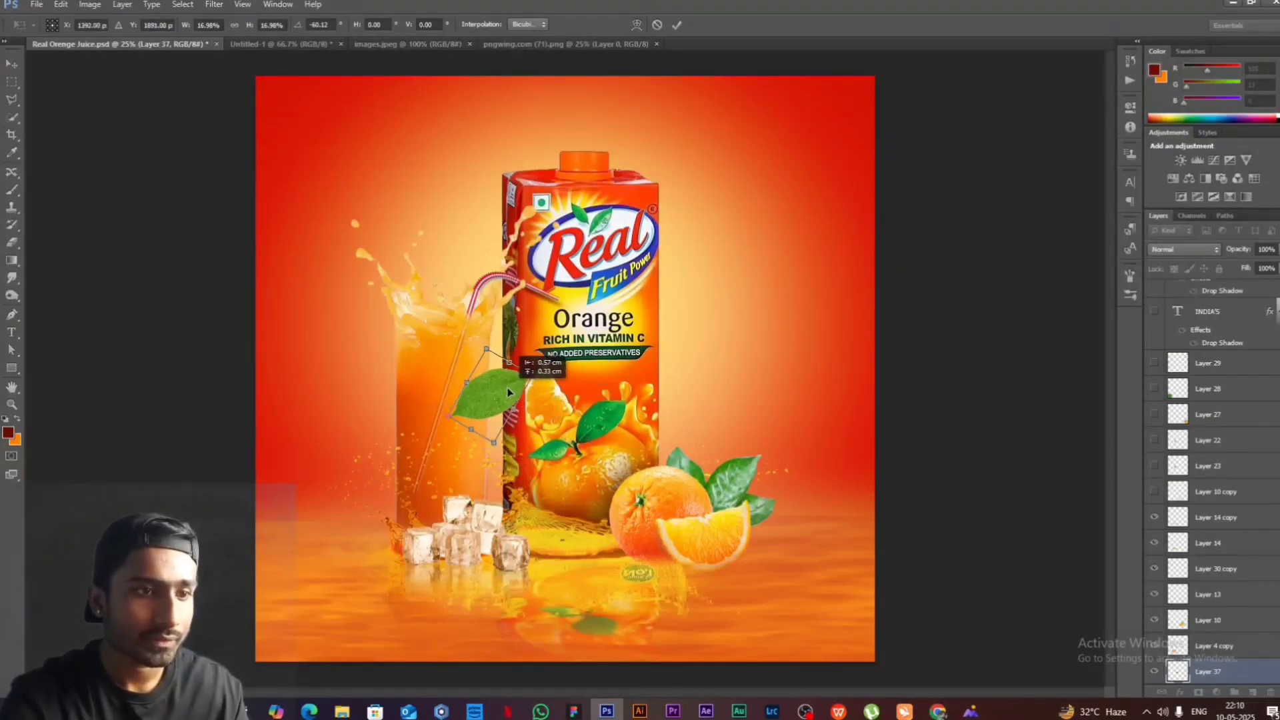
{"action": "key", "text": "Return"}
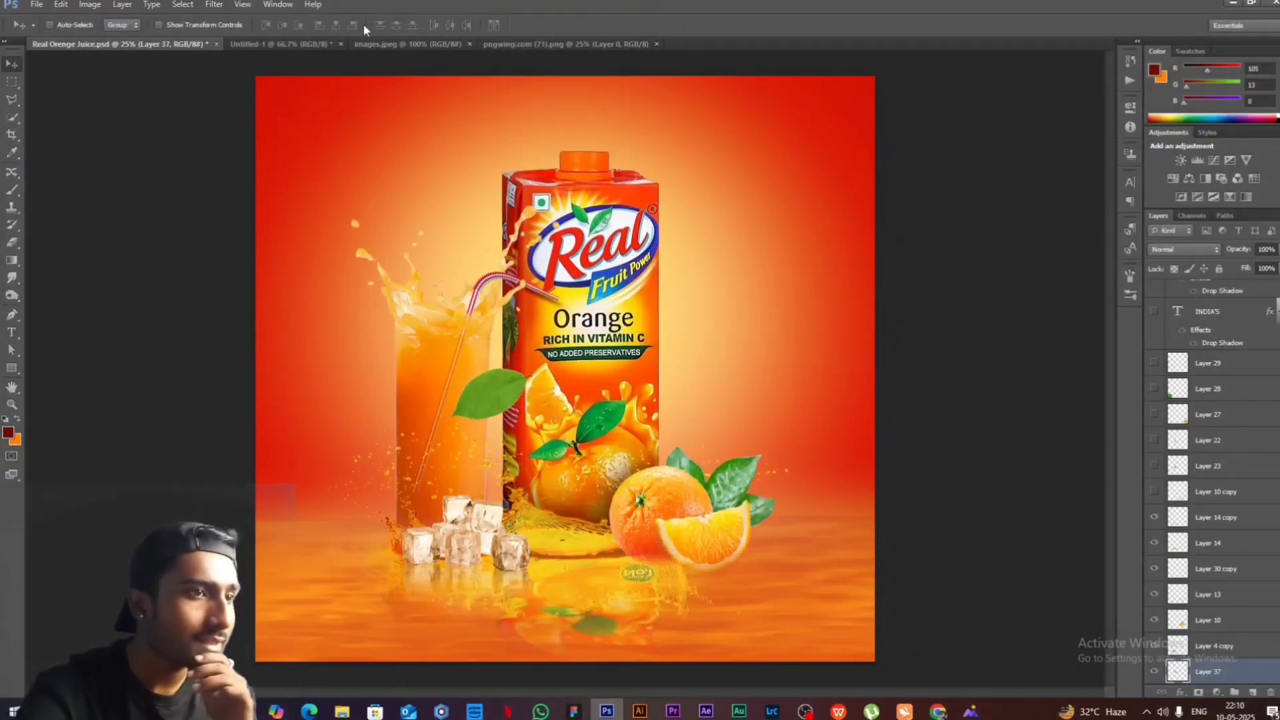
- Apply a Motion Blur to the leaf with an angle of 90° and a distance of 86 pixels
{"action": "left_click", "coordinate": [214, 7]}
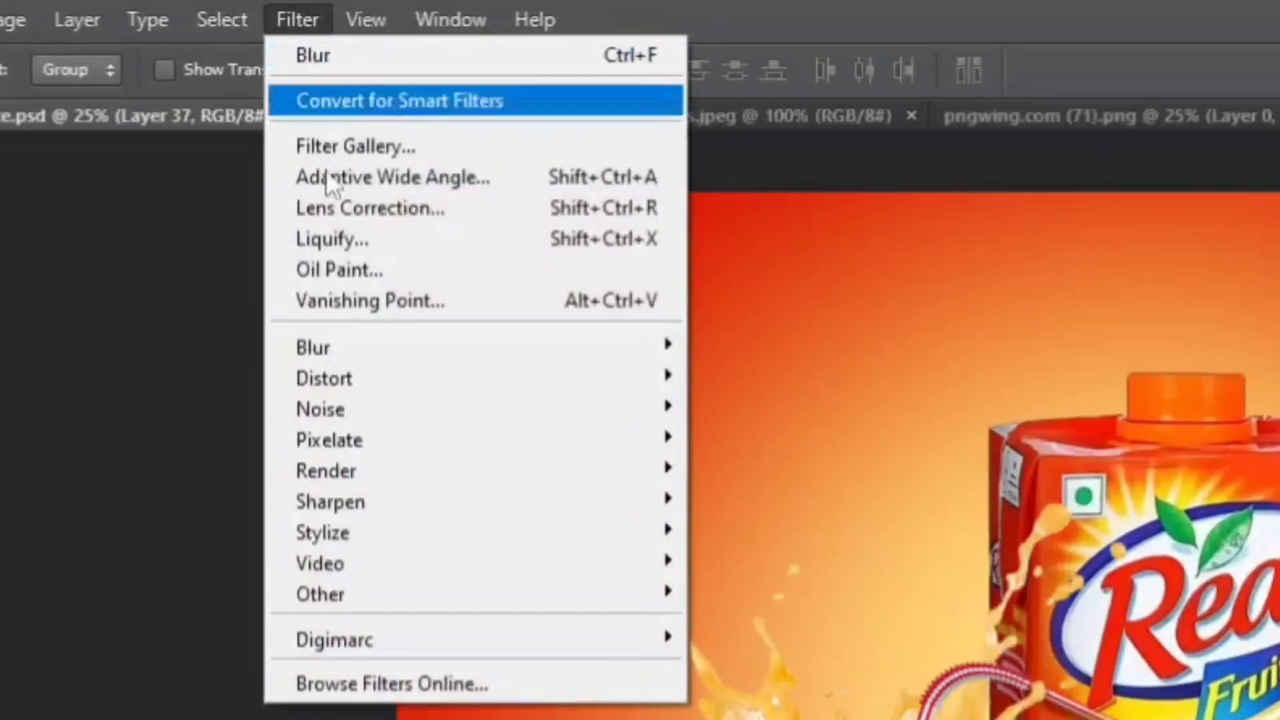
{"action": "mouse_move", "coordinate": [317, 346]}
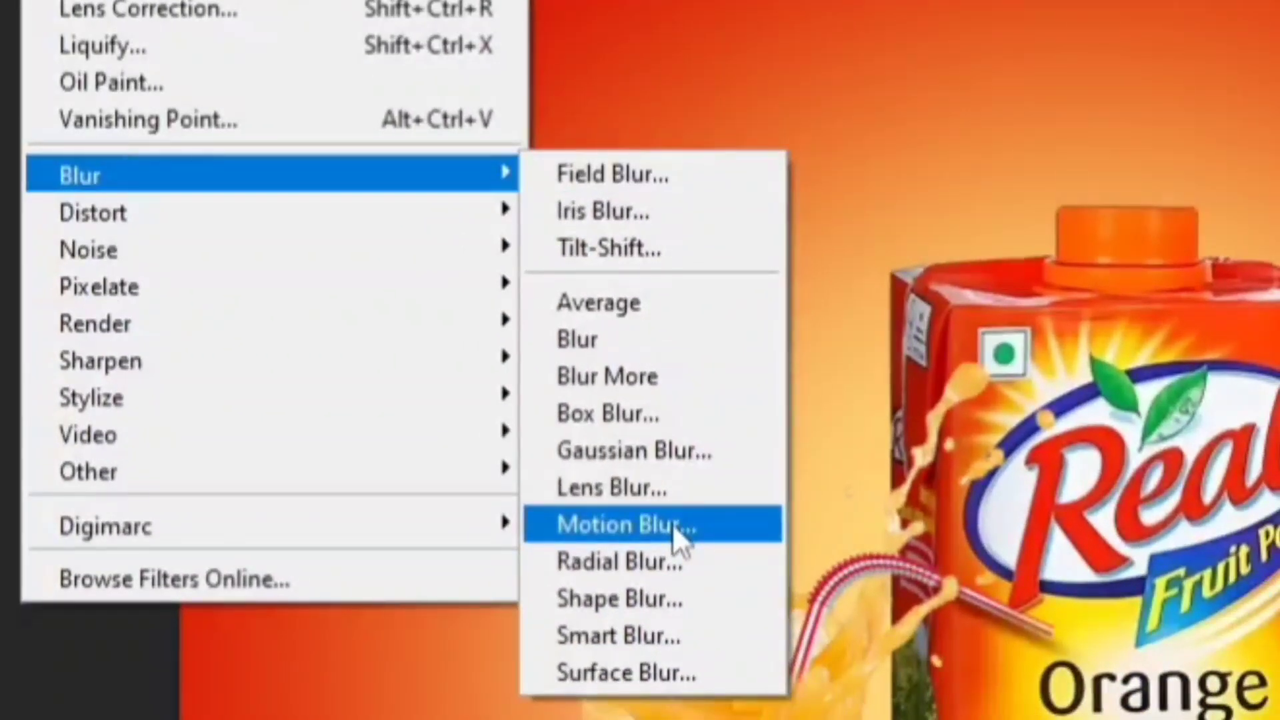
{"action": "left_click", "coordinate": [672, 523]}
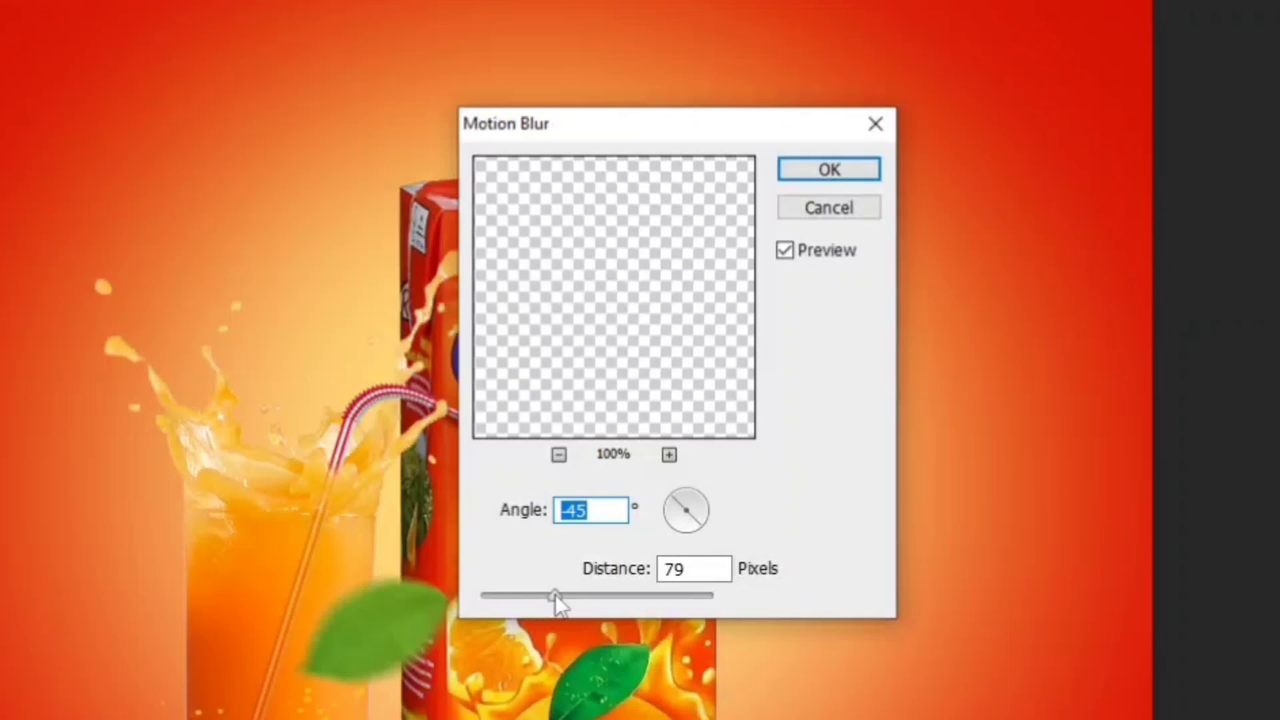
{"action": "left_click_drag", "start_coordinate": [556, 595], "coordinate": [559, 597]}
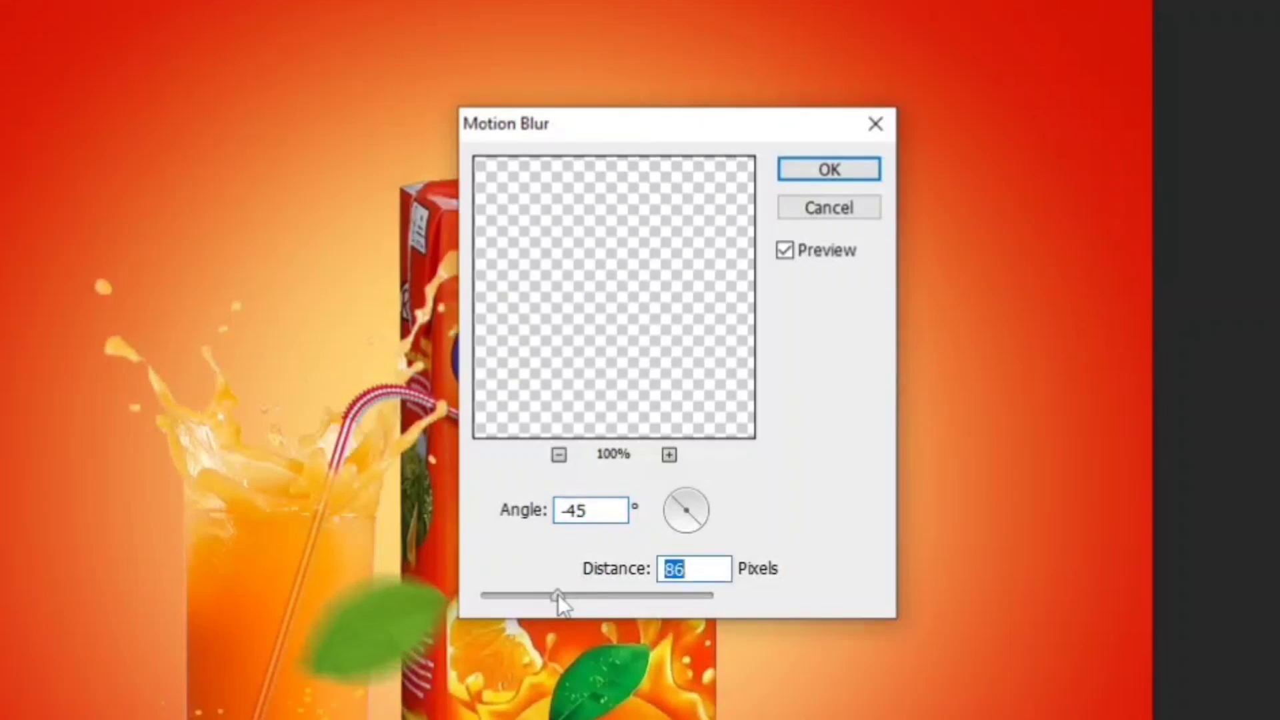
{"action": "left_click_drag", "start_coordinate": [689, 494], "coordinate": [684, 494]}
{"action": "left_click_drag", "start_coordinate": [670, 439], "coordinate": [672, 439]}
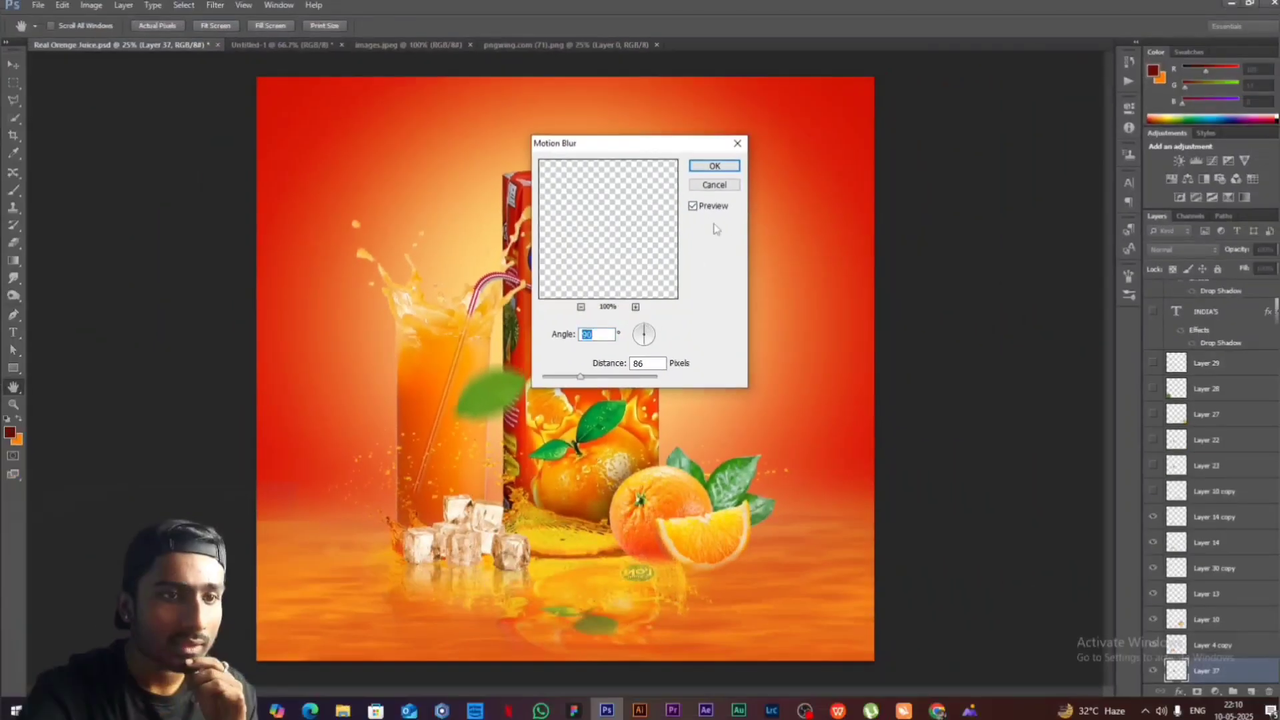
{"action": "left_click", "coordinate": [694, 167]}
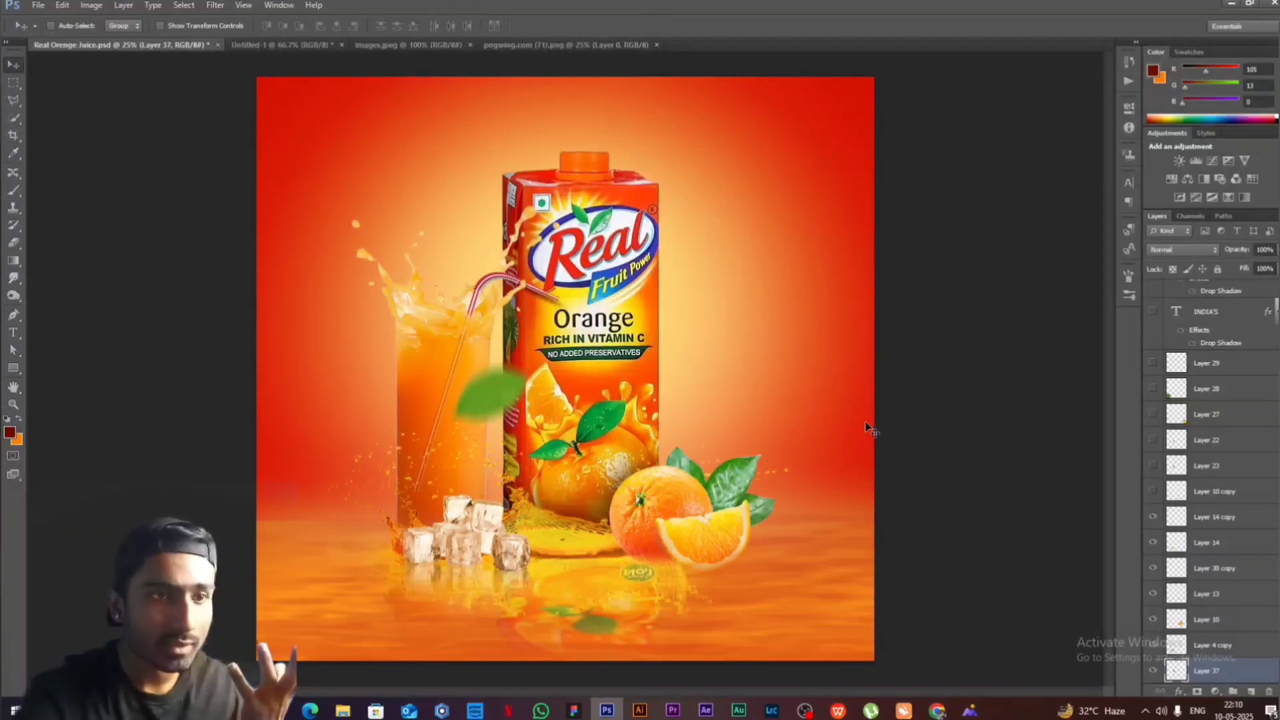
- Show Layer 10 copy, Layers 23, 22, 27 and 28, and the Real logo on Layer 29 in the poster's upper-right corner
{"action": "left_click_drag", "start_coordinate": [1153, 492], "coordinate": [1157, 416]}
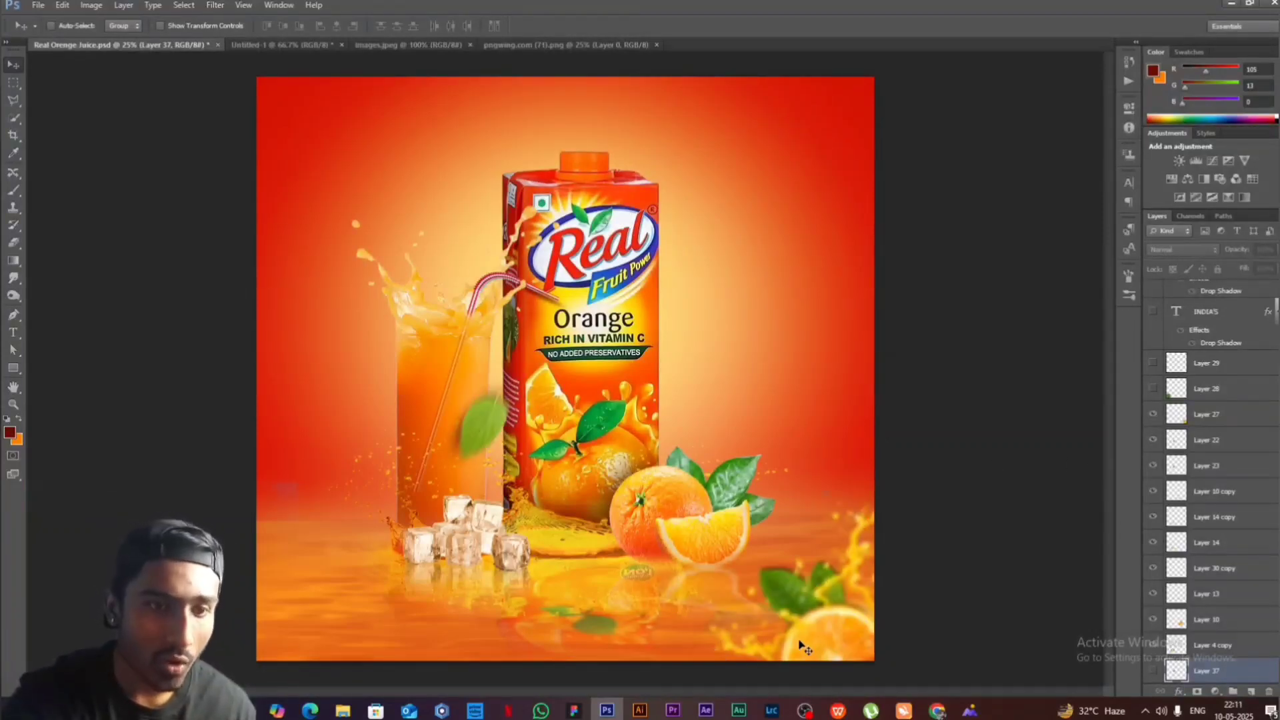
{"action": "left_click", "coordinate": [1154, 389]}
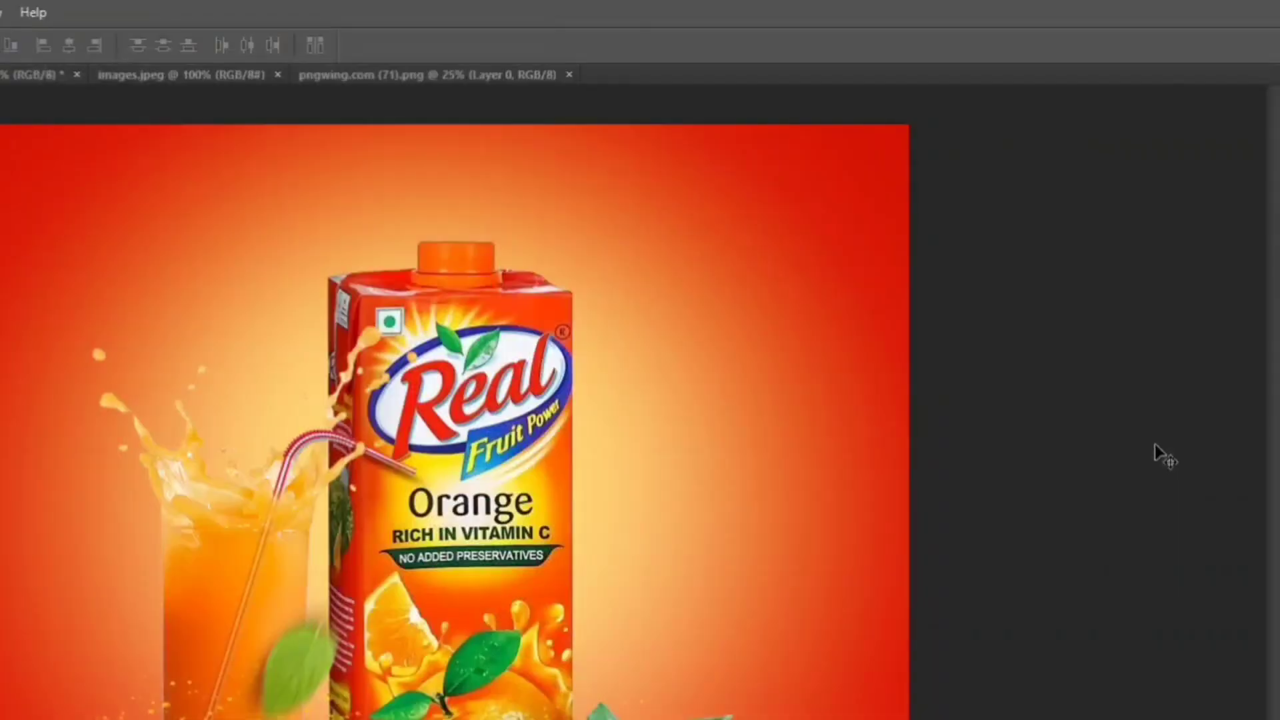
{"action": "left_click_drag", "start_coordinate": [1035, 286], "coordinate": [845, 171]}
{"action": "left_click_drag", "start_coordinate": [860, 268], "coordinate": [831, 177]}
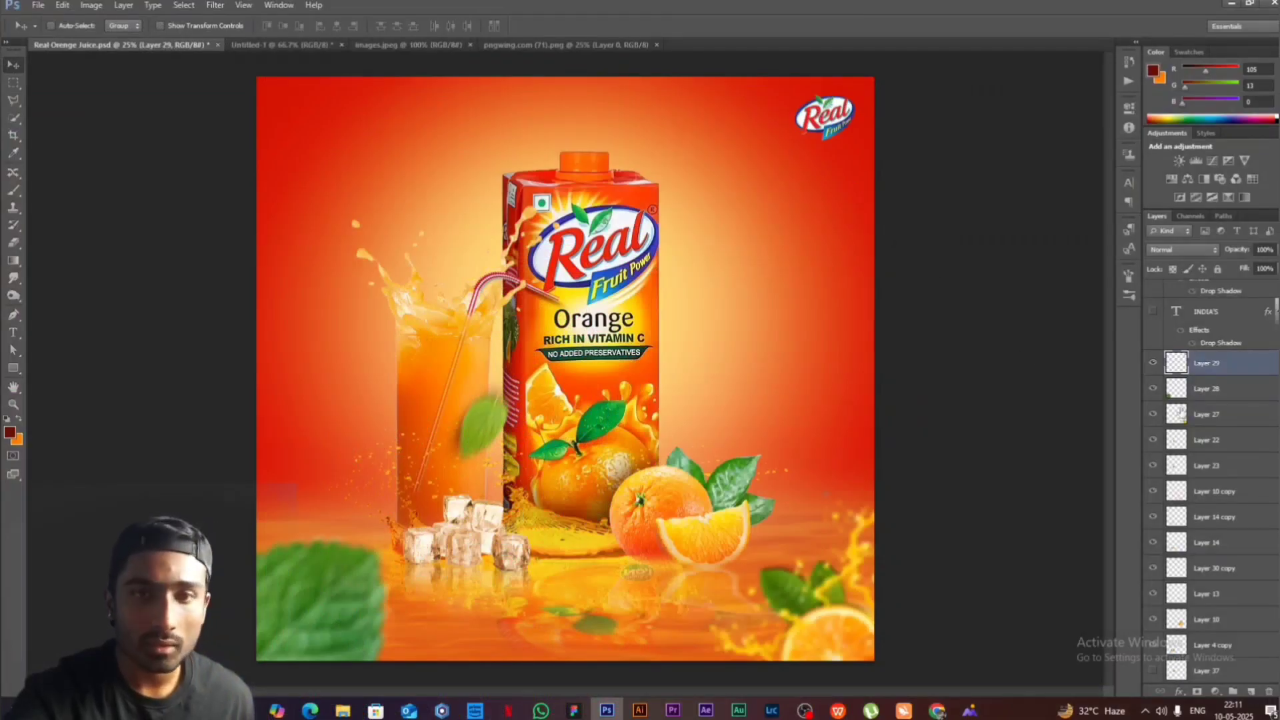
- Show the white INDIA'S and NO.1 text layers with drop shadows beside the carton
{"action": "scroll", "coordinate": [1229, 585], "scroll_direction": "up", "scroll_amount": 3}
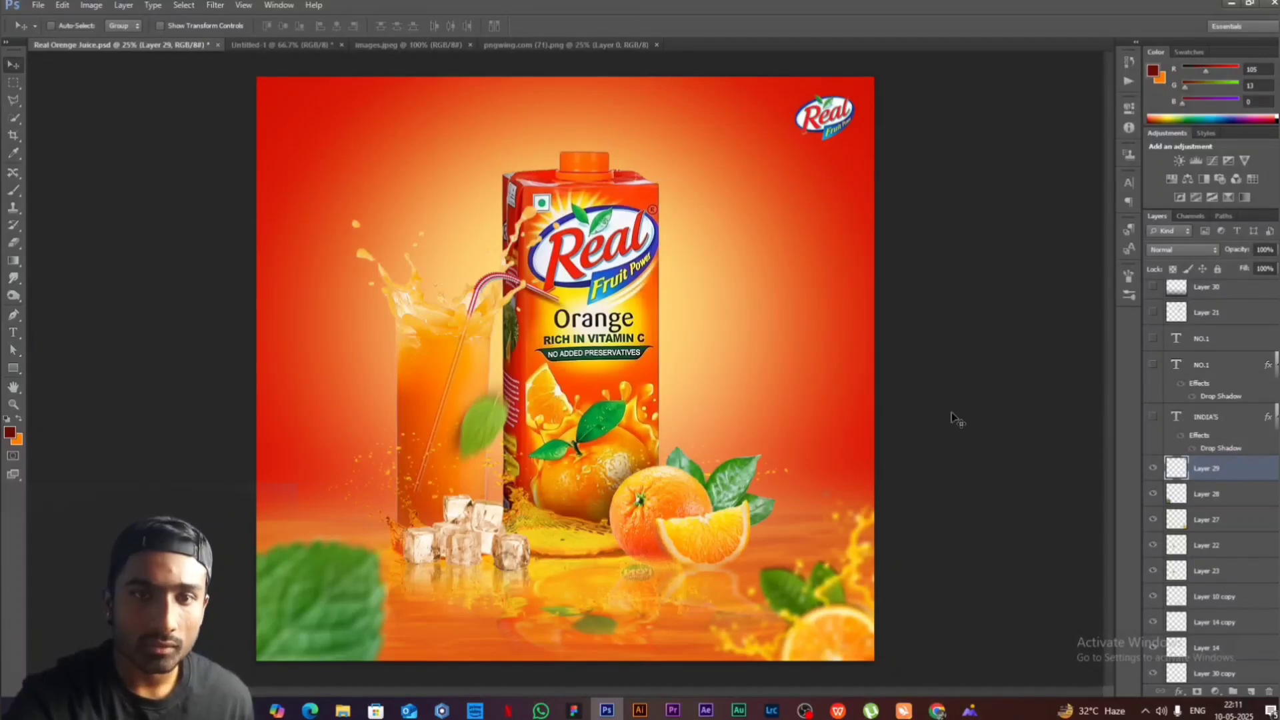
{"action": "left_click", "coordinate": [1154, 417]}
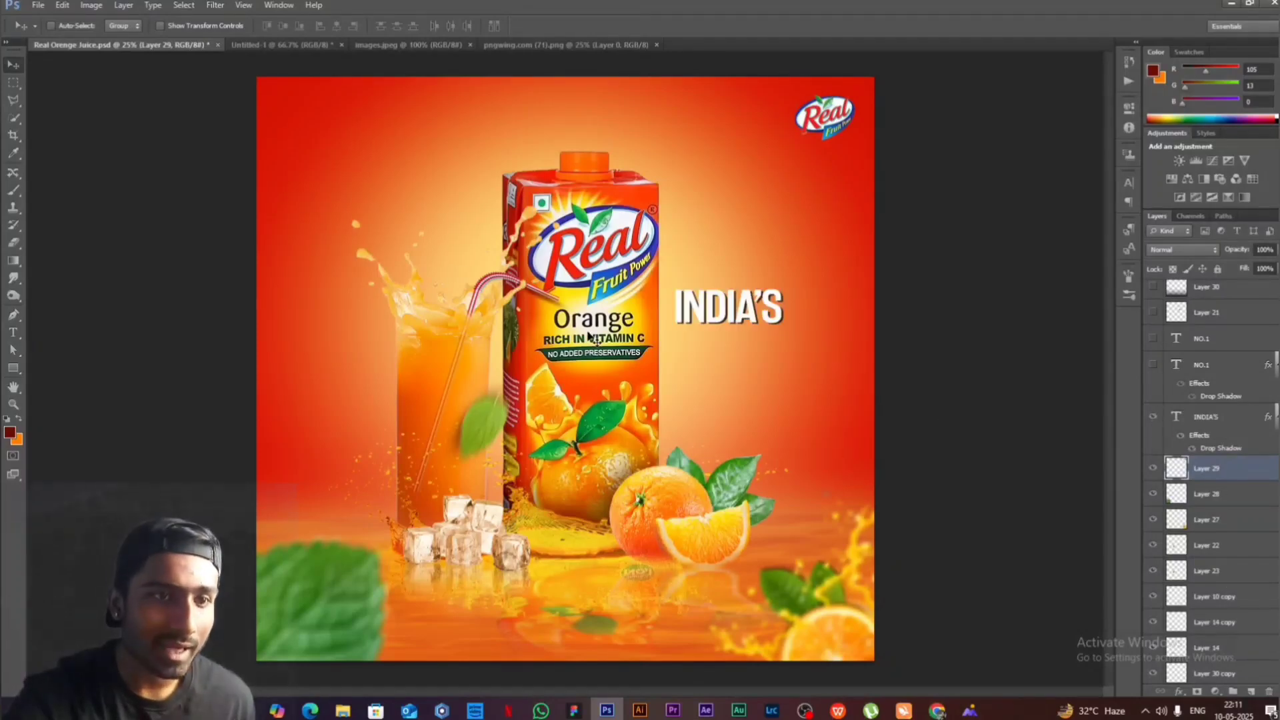
{"action": "left_click", "coordinate": [1153, 365]}
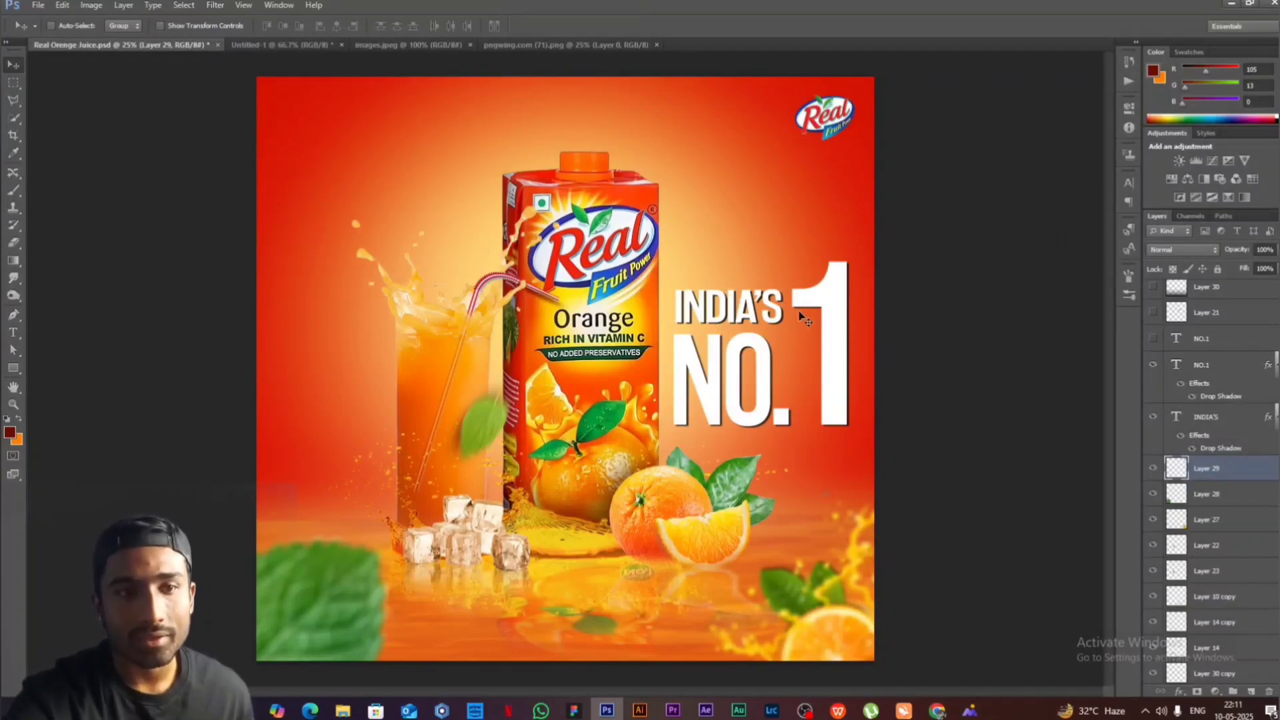
- Add a new white text reading "NO.1" above the glass, on a layer above the existing NO.1 text
{"action": "left_click", "coordinate": [1221, 367]}
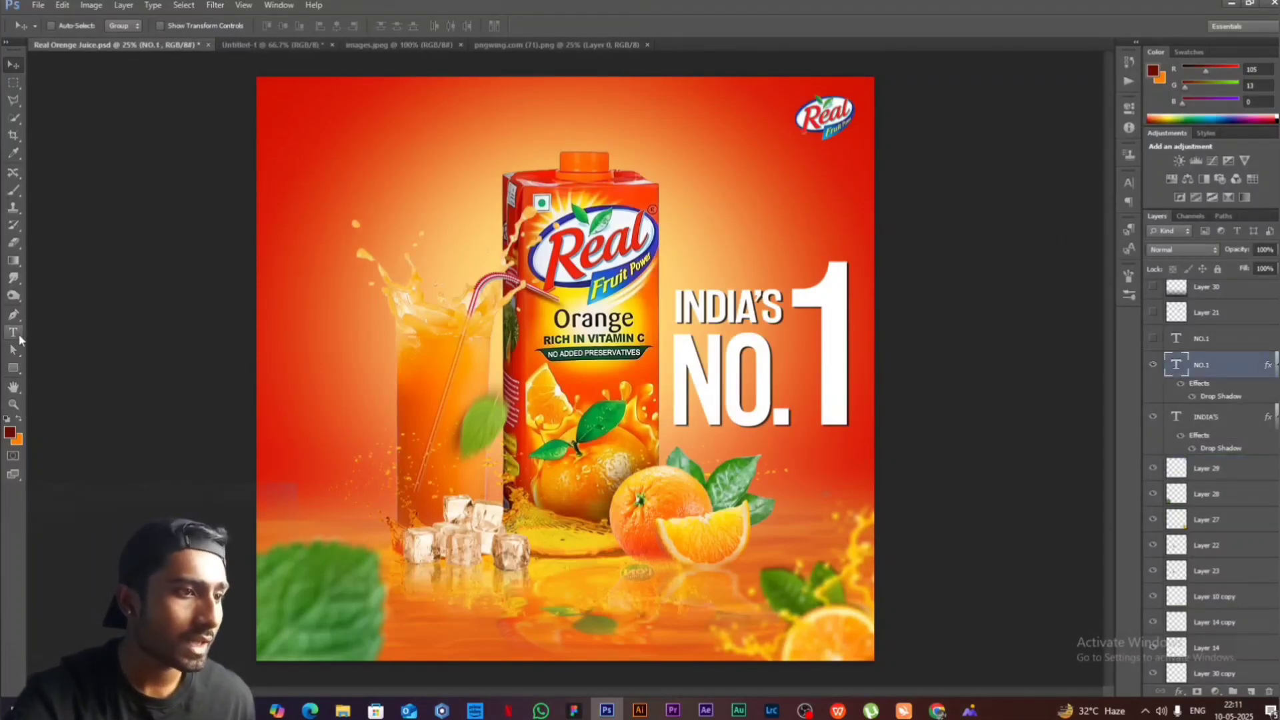
{"action": "left_click", "coordinate": [20, 339]}
{"action": "left_click", "coordinate": [311, 327]}
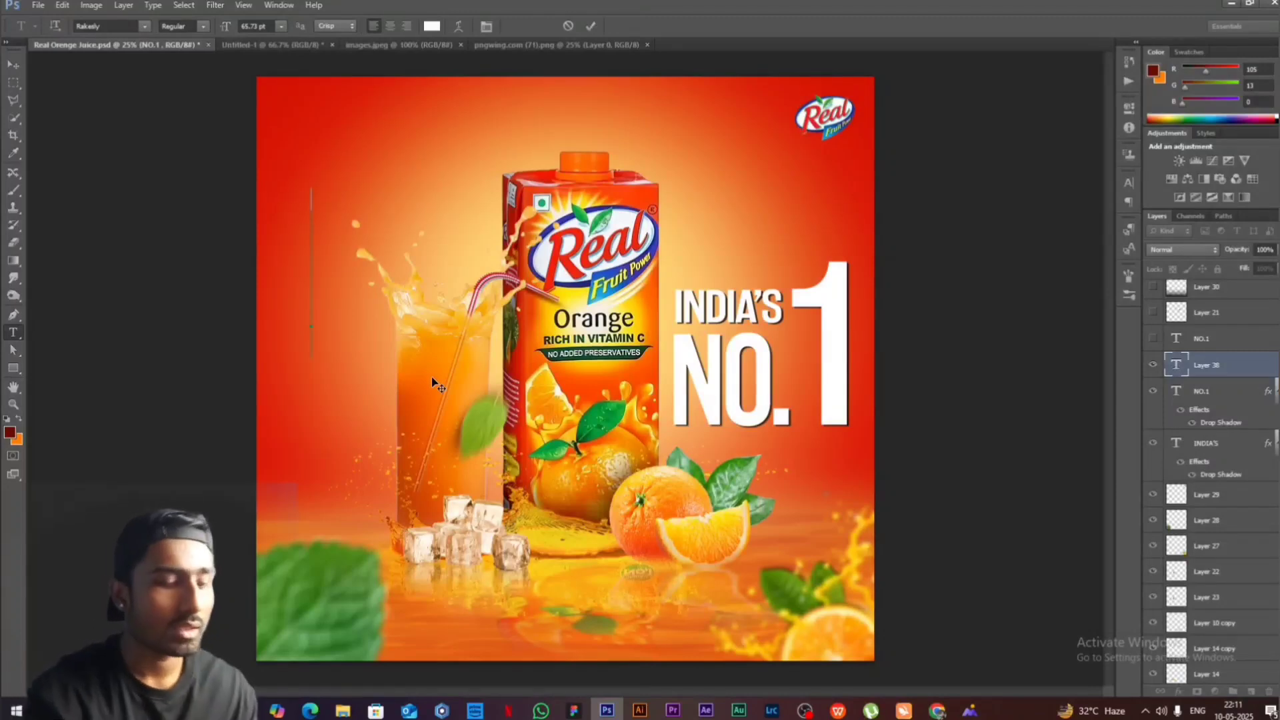
{"action": "type", "text": "n"}
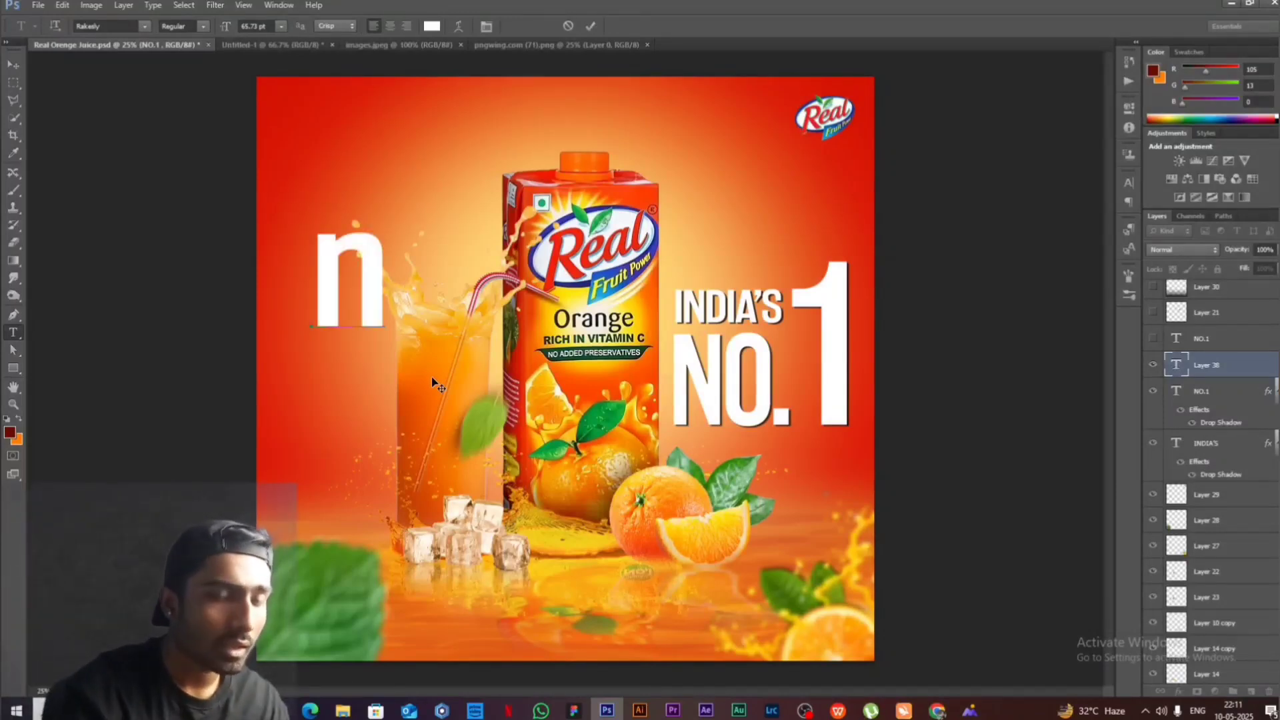
{"action": "key", "text": "BackSpace"}
{"action": "type", "text": "N"}
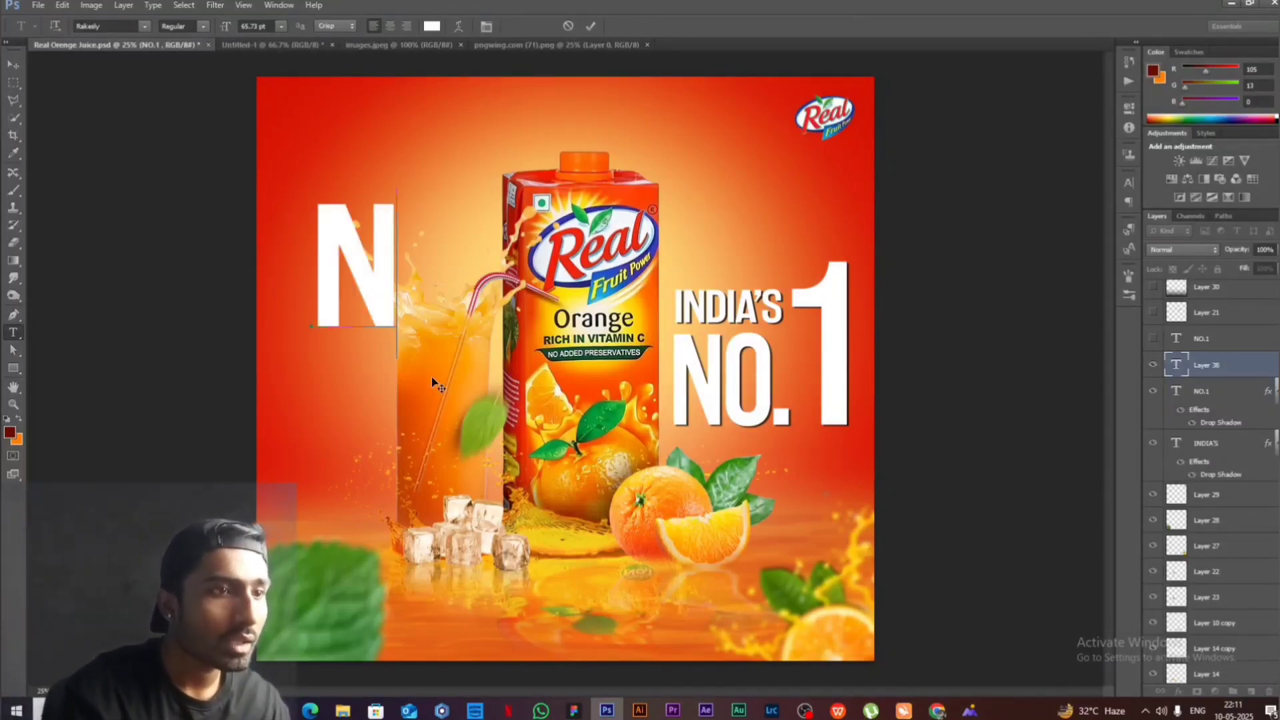
{"action": "type", "text": "O"}
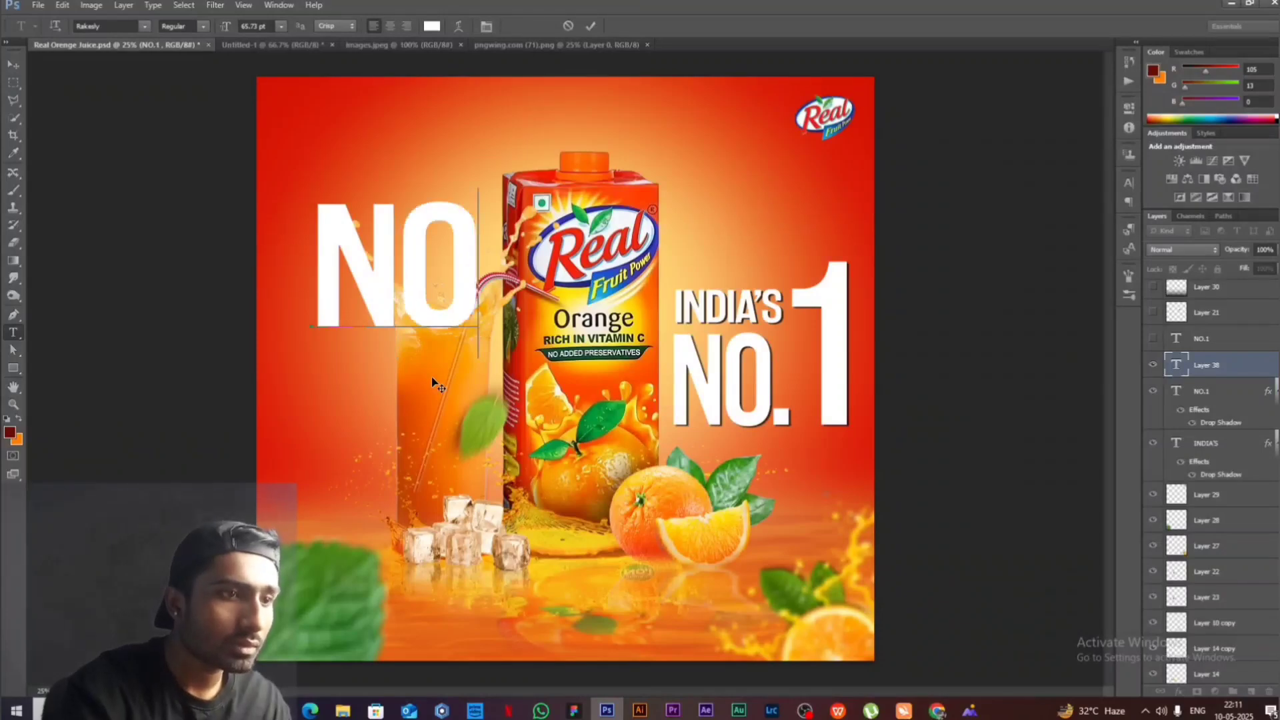
{"action": "type", "text": ".1"}
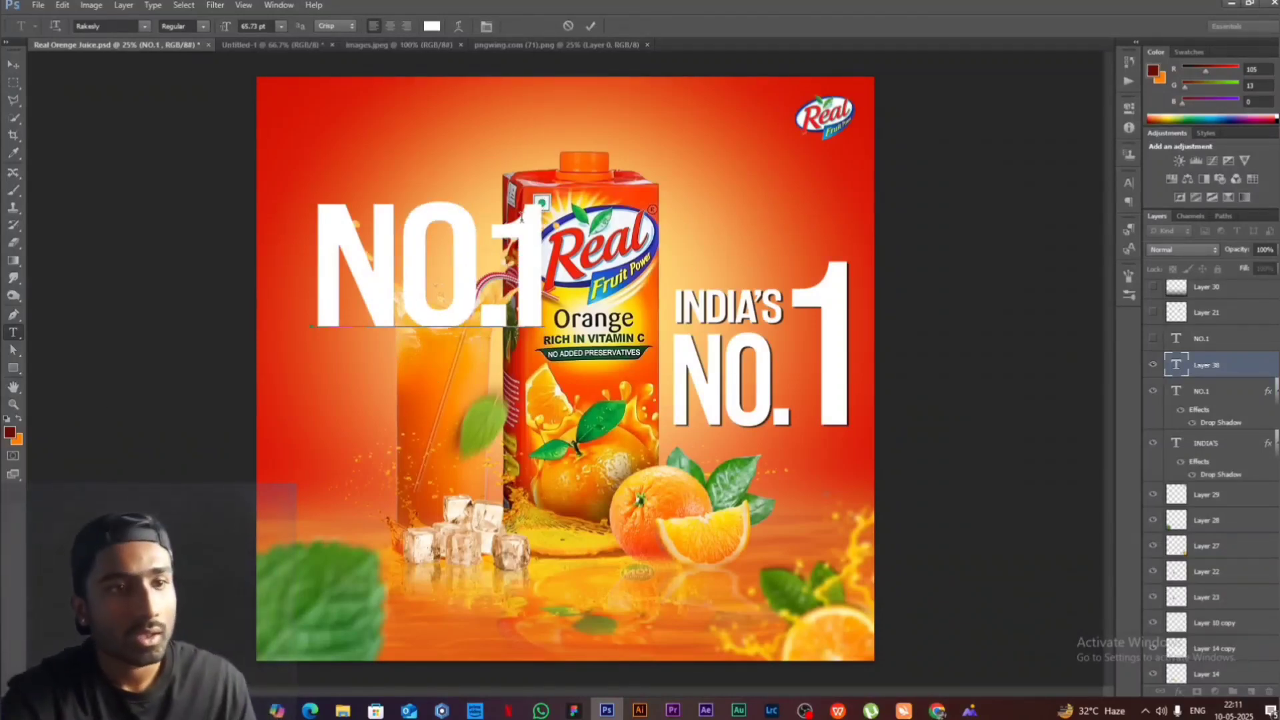
- Enlarge the font size of only the digit 1 in the new NO.1 text
{"action": "left_click_drag", "start_coordinate": [504, 232], "coordinate": [542, 235]}
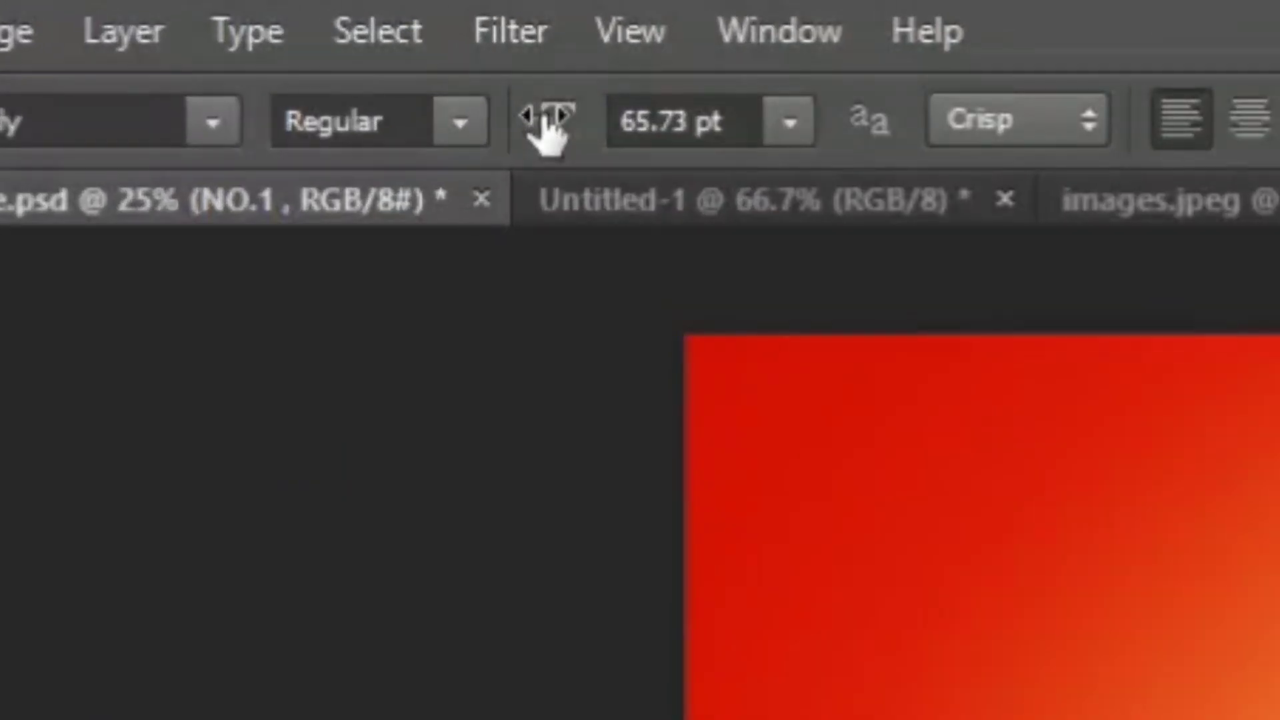
{"action": "left_click_drag", "start_coordinate": [224, 27], "coordinate": [229, 27]}
{"action": "left_click_drag", "start_coordinate": [570, 124], "coordinate": [650, 122]}
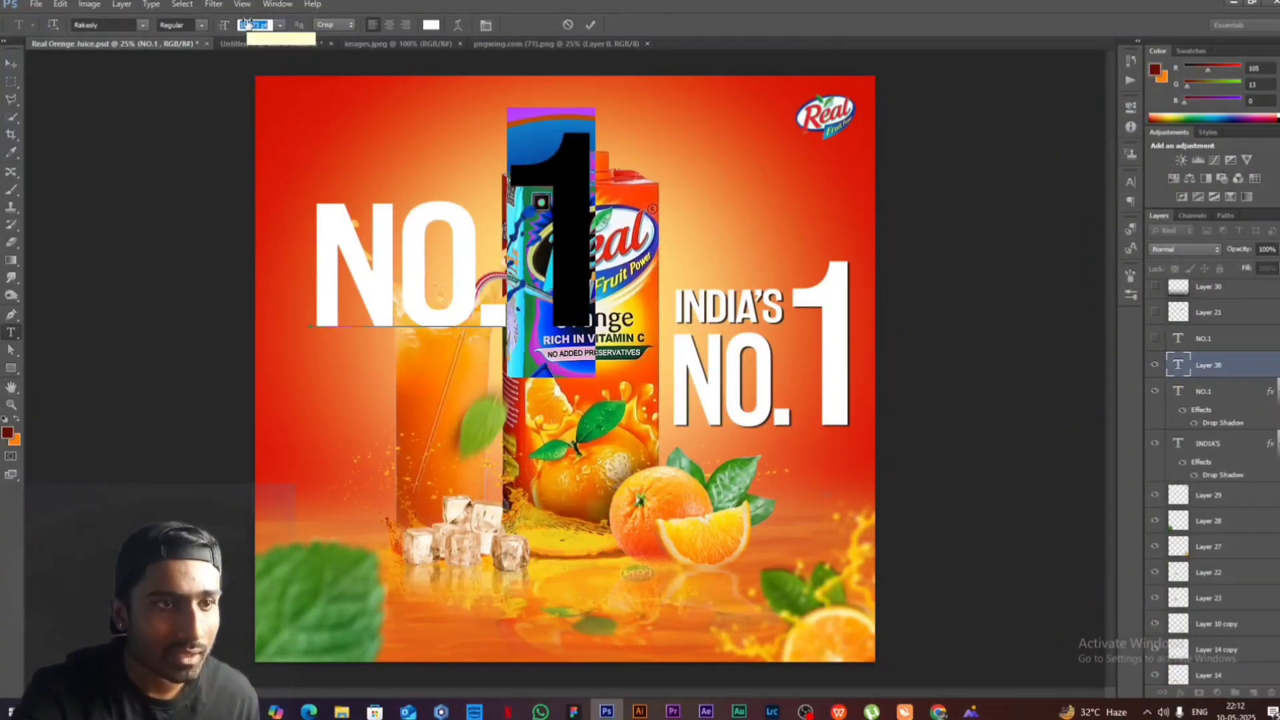
- Give the new NO.1 text above the glass a drop shadow with 18 px distance, and hide that text layer
{"action": "left_click", "coordinate": [11, 64]}
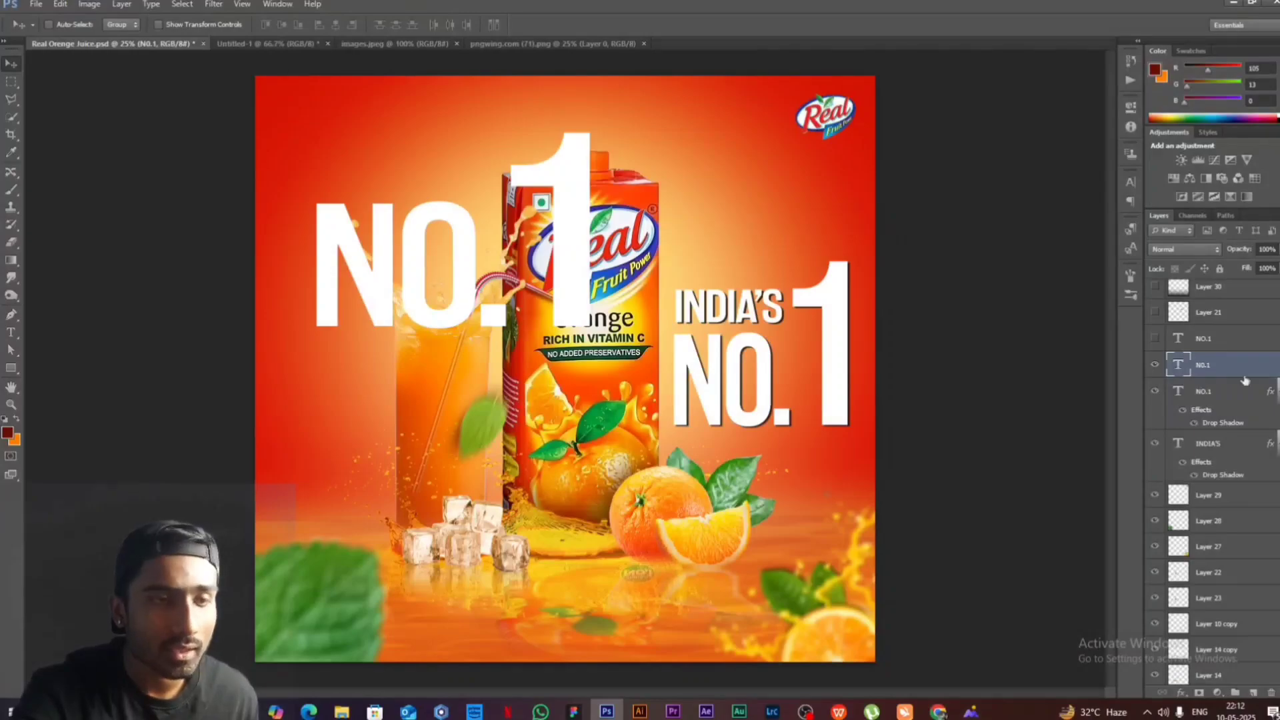
{"action": "left_click", "coordinate": [1181, 694]}
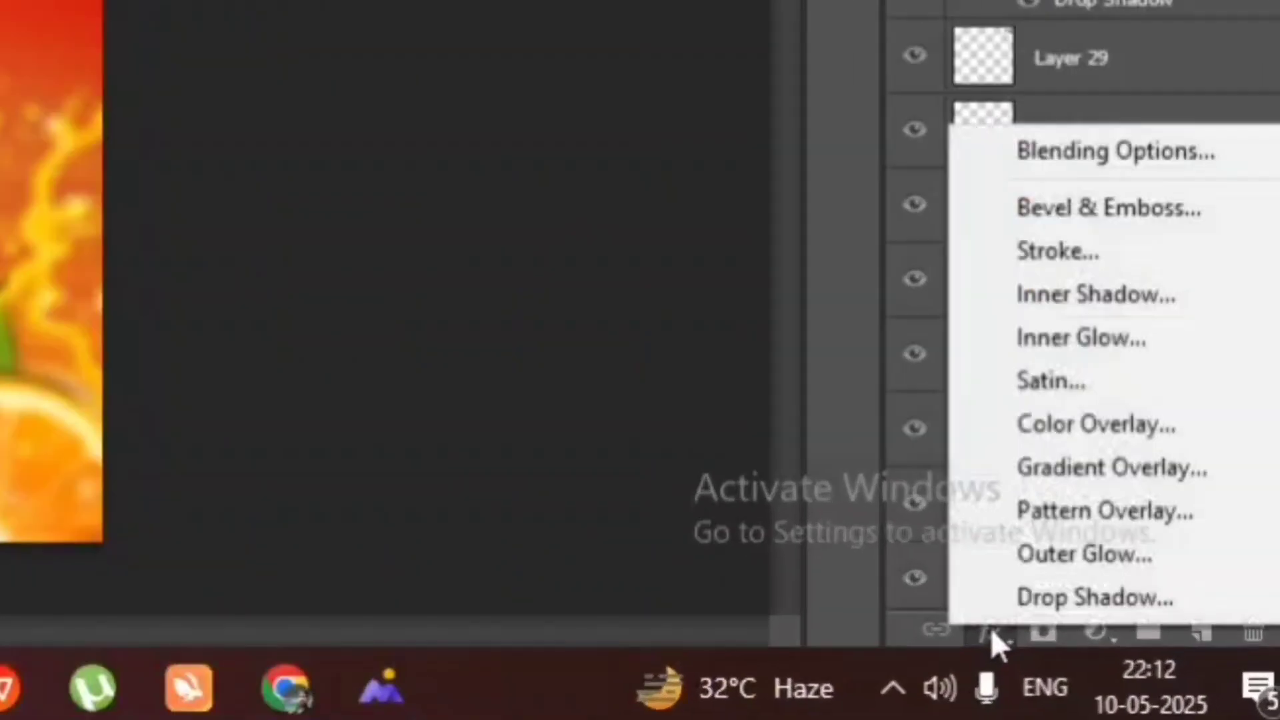
{"action": "left_click", "coordinate": [1204, 684]}
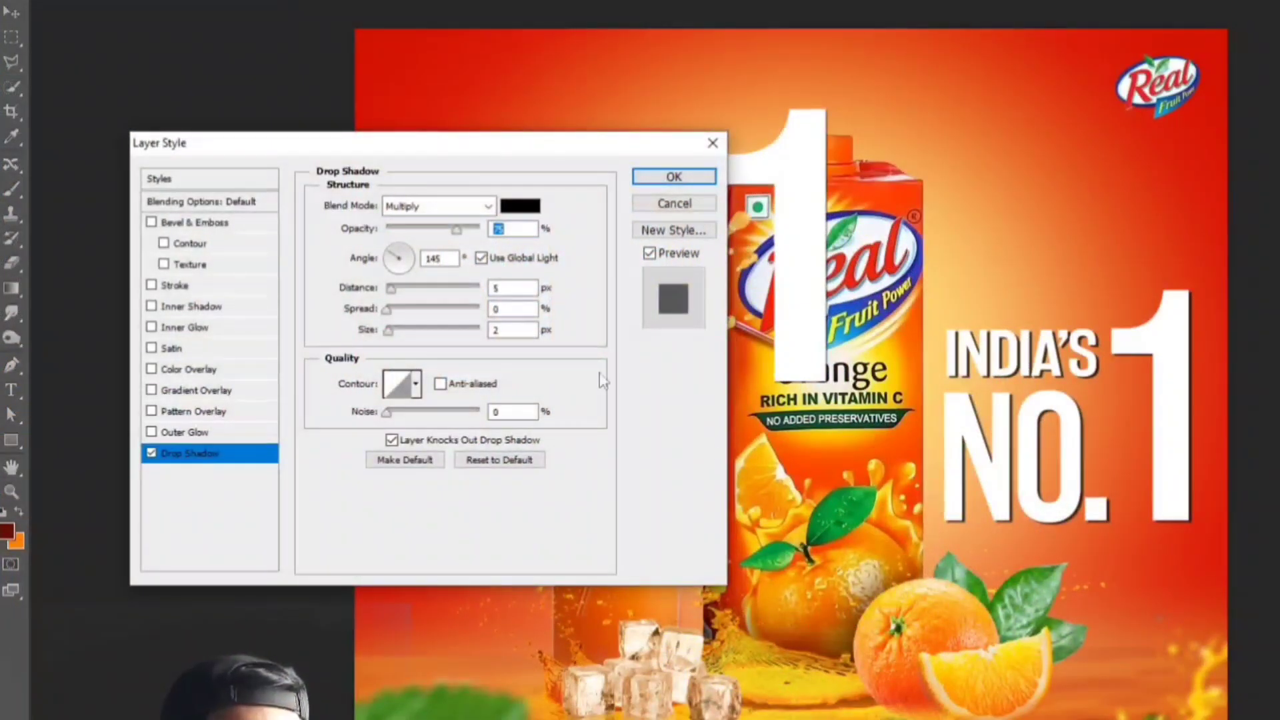
{"action": "left_click_drag", "start_coordinate": [527, 155], "coordinate": [1254, 280]}
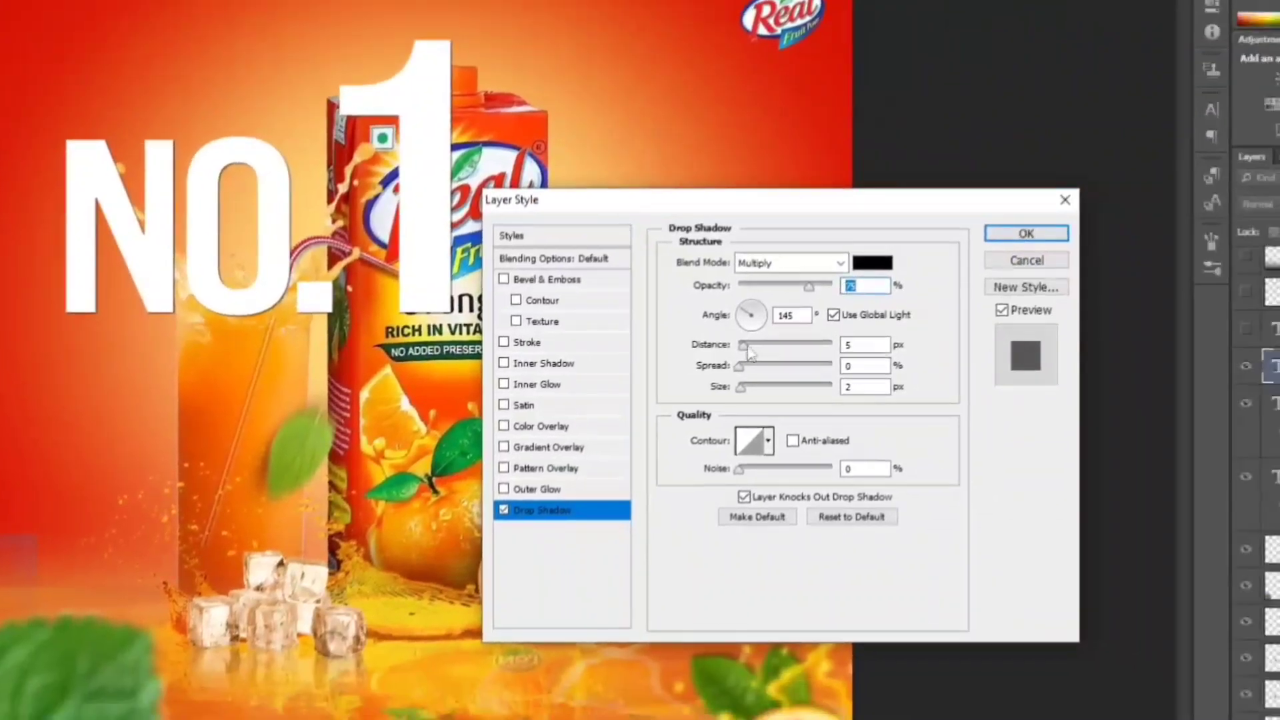
{"action": "left_click_drag", "start_coordinate": [1119, 414], "coordinate": [1134, 420]}
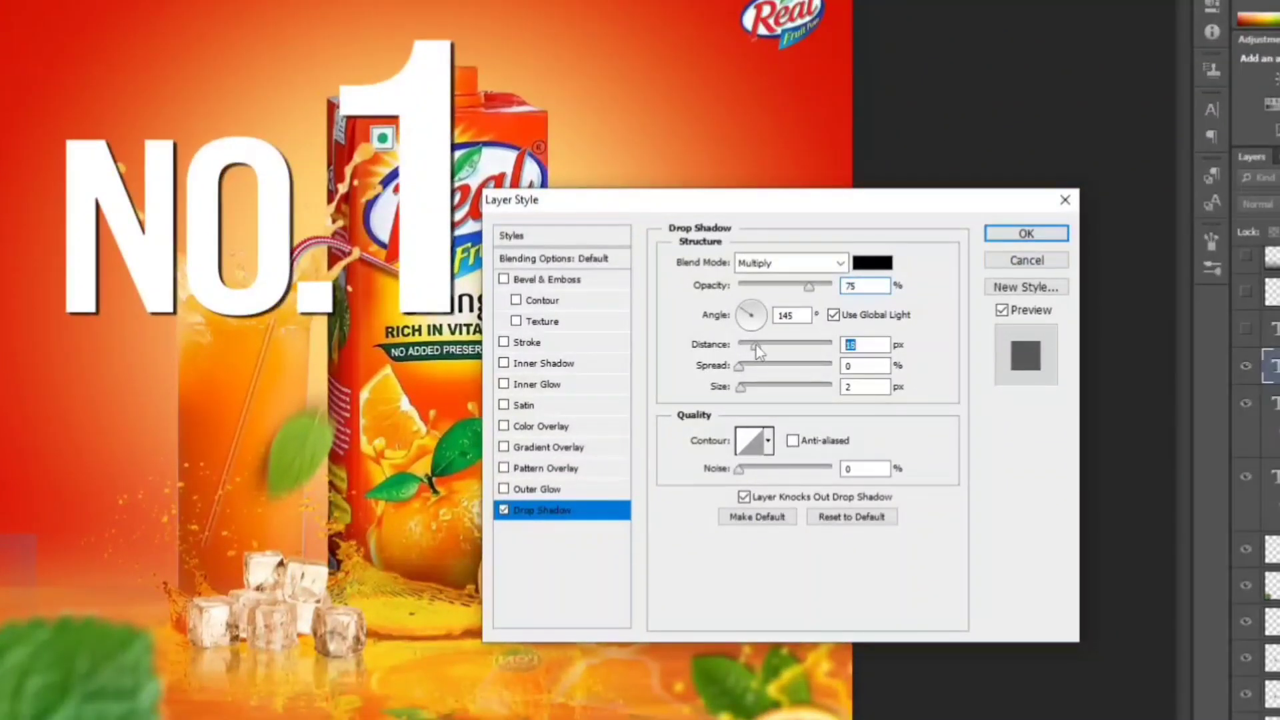
{"action": "left_click", "coordinate": [1027, 233]}
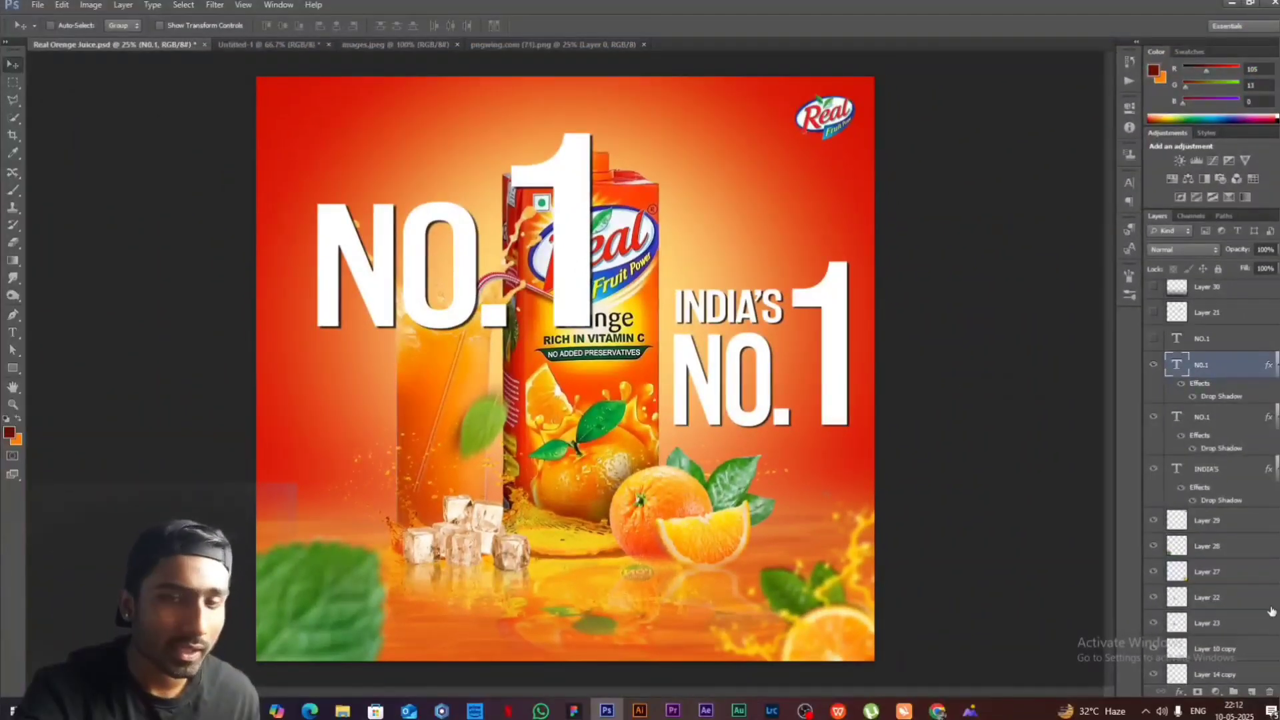
{"action": "left_click", "coordinate": [1154, 365]}
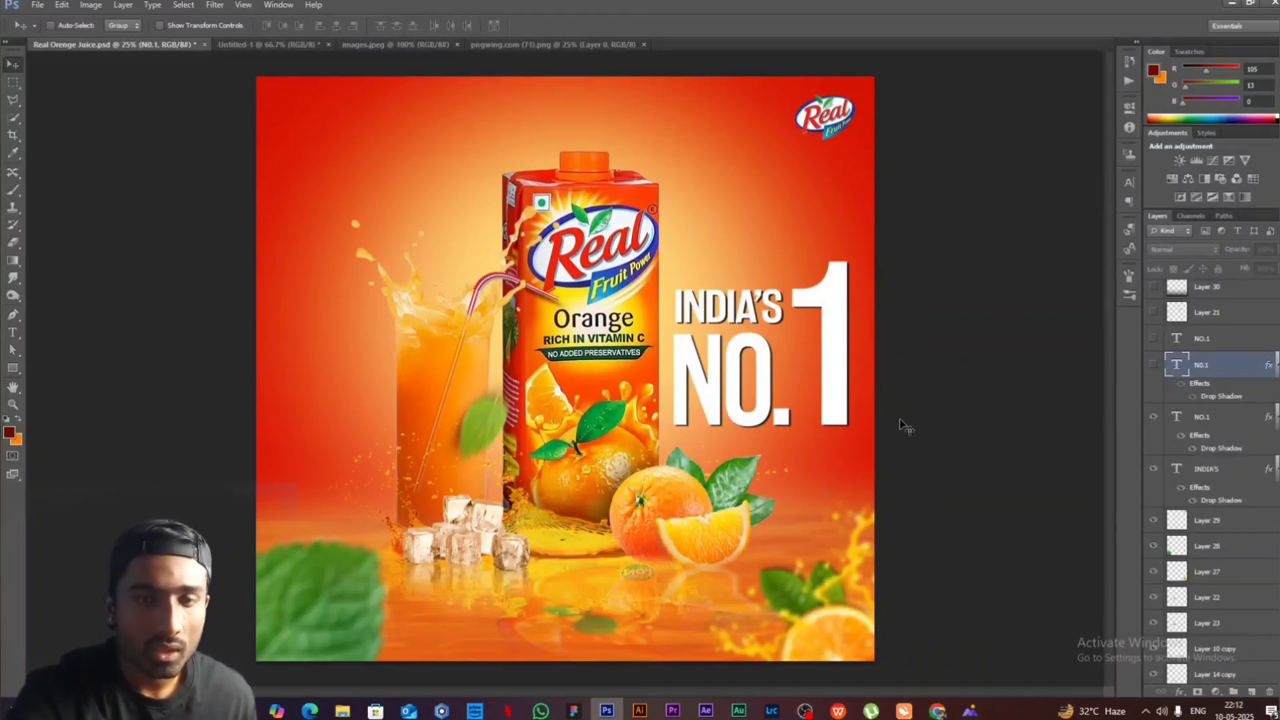
- Create a new layer directly above Layer 21 and set the foreground color to black
{"action": "scroll", "coordinate": [1174, 350], "scroll_direction": "up", "scroll_amount": 3}
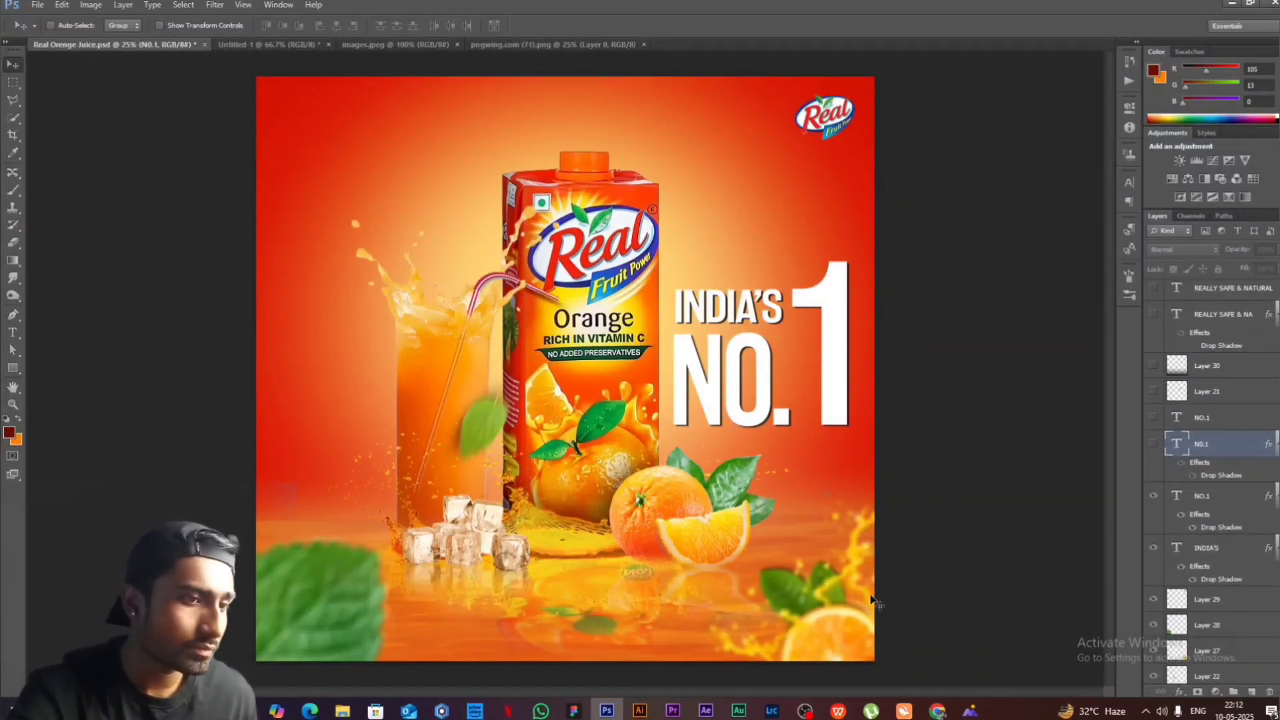
{"action": "left_click", "coordinate": [1210, 392]}
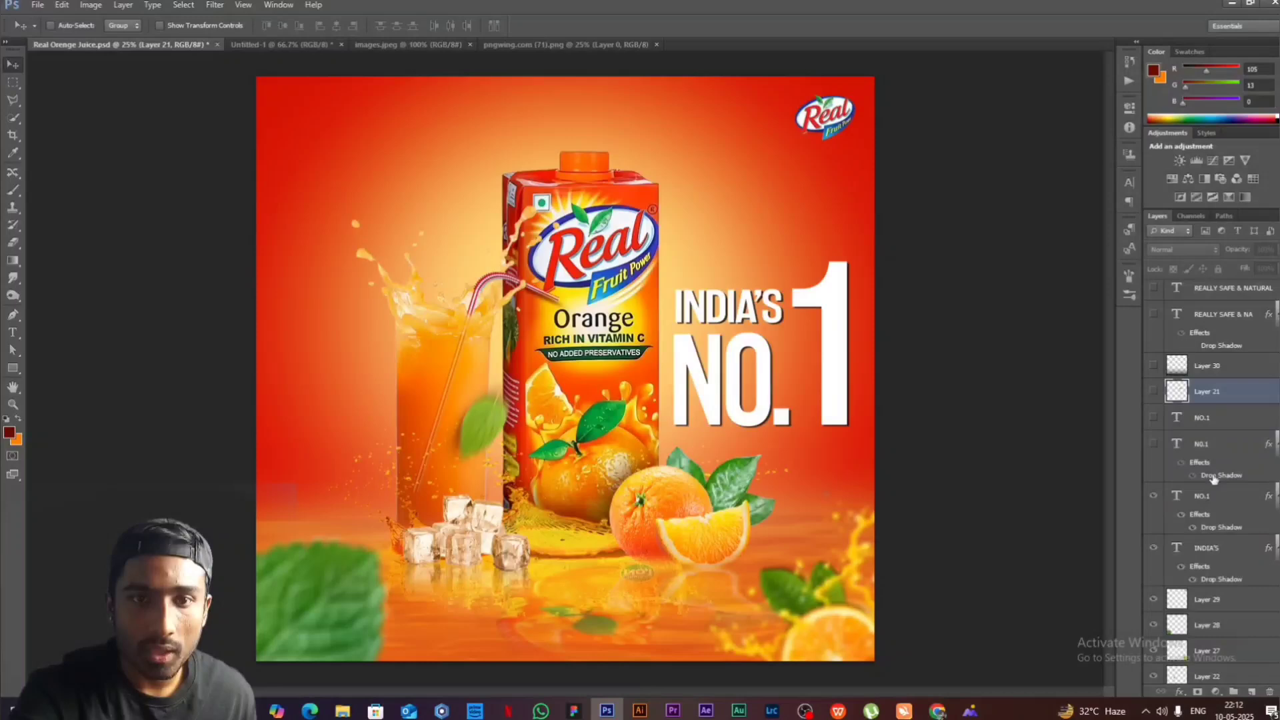
{"action": "left_click", "coordinate": [1236, 691]}
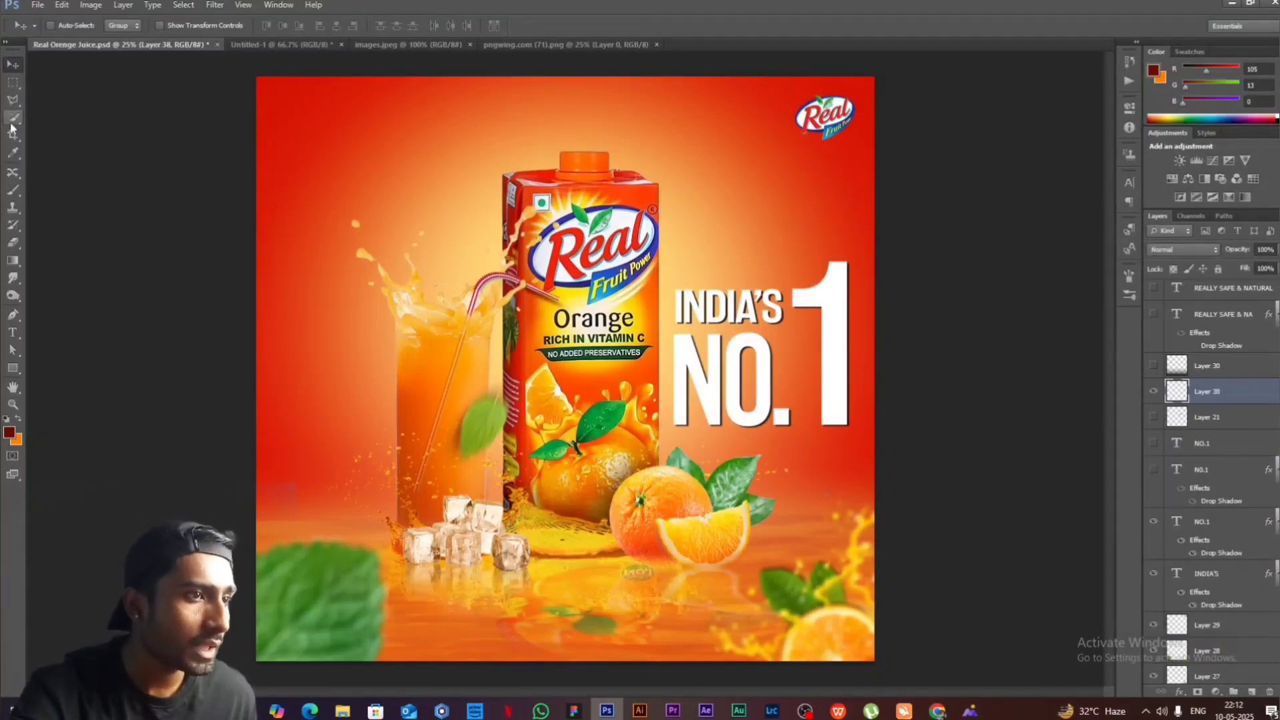
{"action": "left_click", "coordinate": [9, 434]}
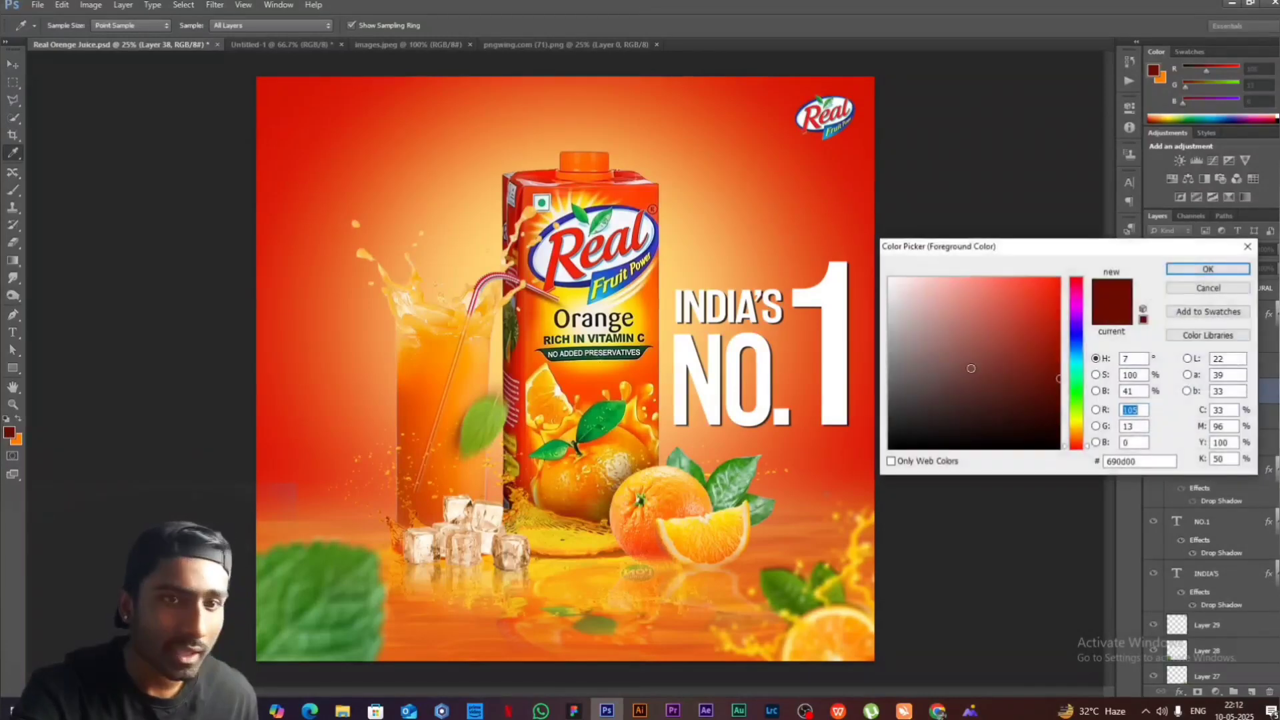
{"action": "left_click_drag", "start_coordinate": [970, 368], "coordinate": [839, 457]}
{"action": "left_click", "coordinate": [1180, 271]}
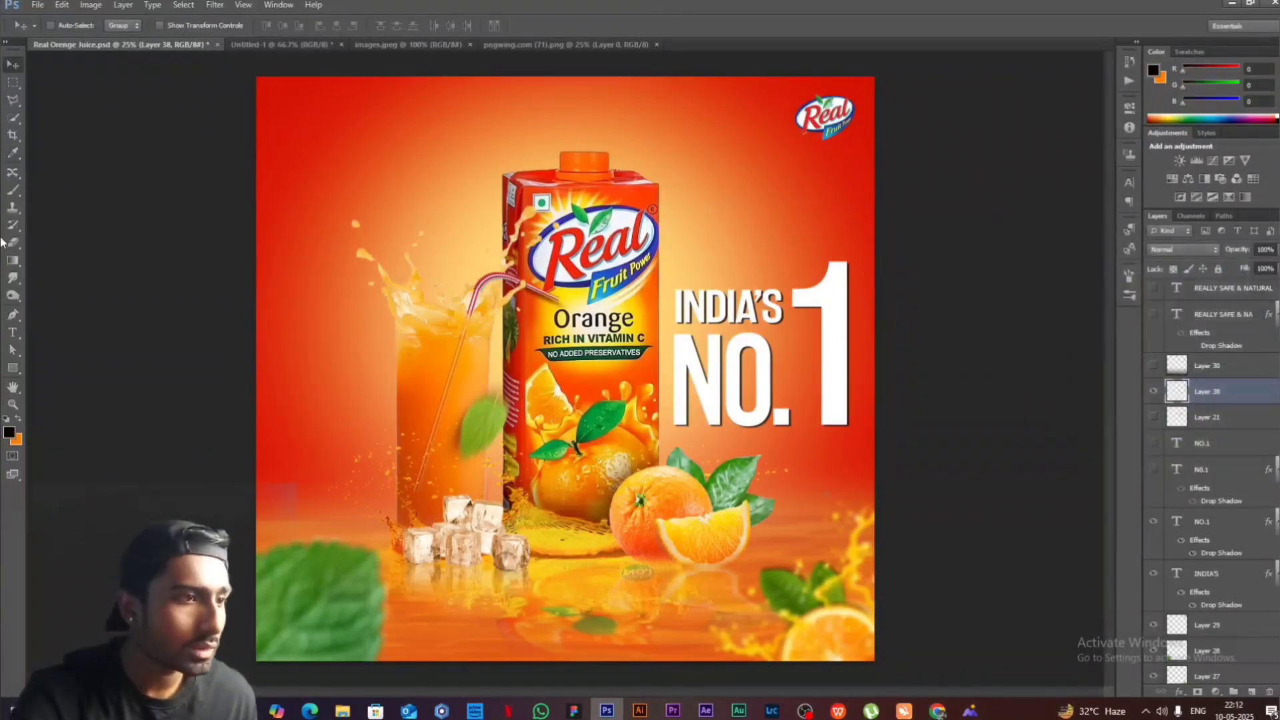
- Draw a black-to-transparent linear gradient on the new layer, fading upward from the poster's bottom edge
{"action": "left_click", "coordinate": [13, 261]}
{"action": "left_click", "coordinate": [70, 26]}
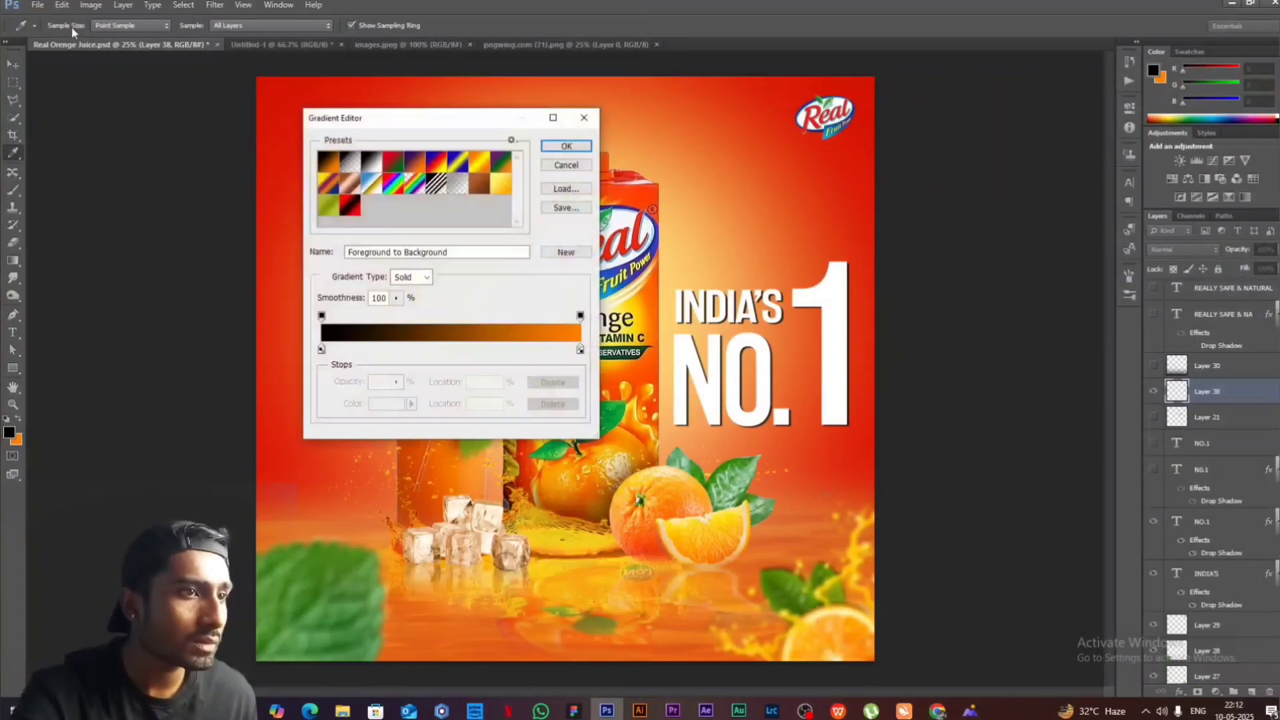
{"action": "left_click", "coordinate": [357, 157]}
{"action": "left_click", "coordinate": [566, 146]}
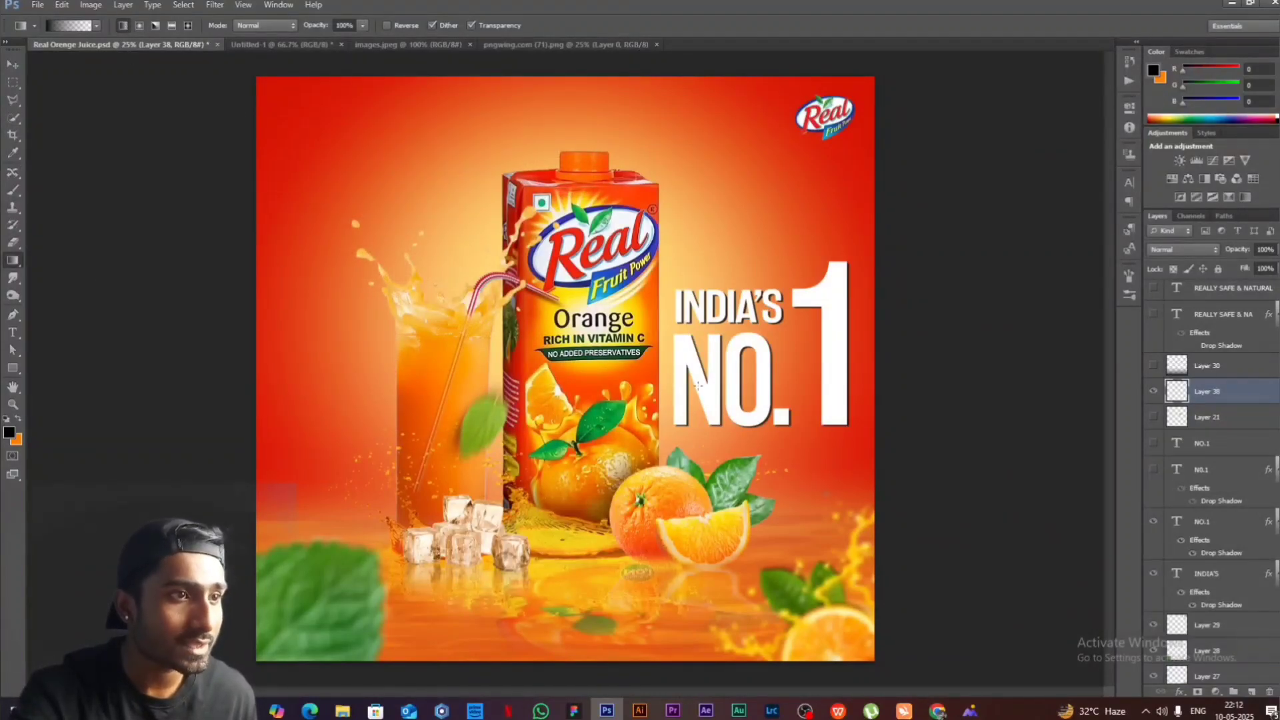
{"action": "left_click_drag", "start_coordinate": [589, 578], "coordinate": [579, 510]}
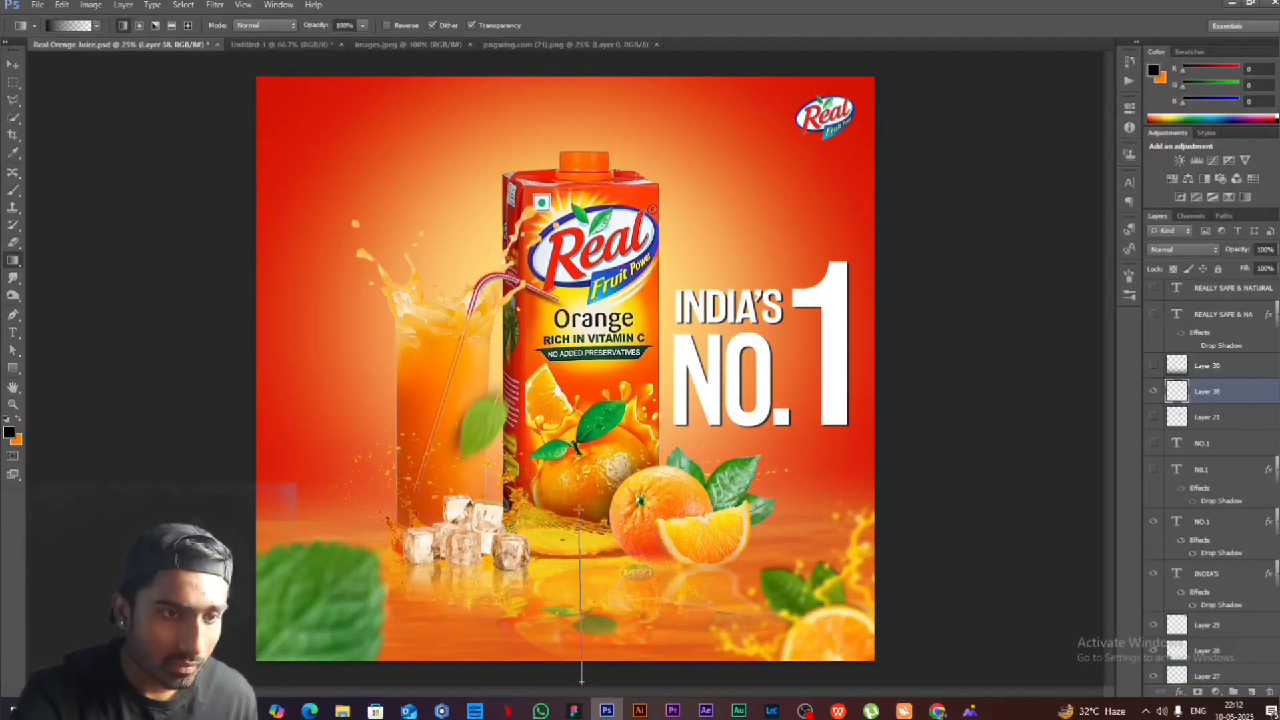
{"action": "left_click_drag", "start_coordinate": [579, 447], "coordinate": [578, 447]}
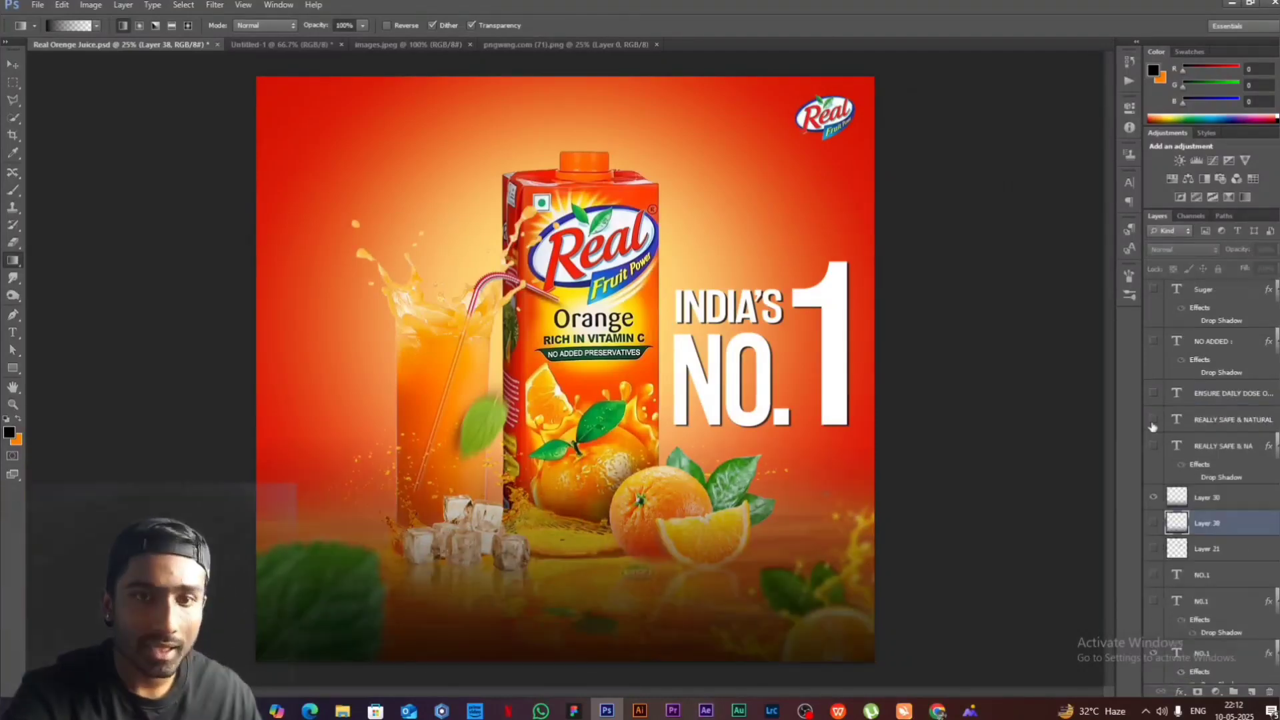
- Show the REALLY SAFE & NATURAL and ENSURE DAILY DOSE text layers, plus the NO ADDED : heading and its four list items
{"action": "left_click", "coordinate": [1154, 421]}
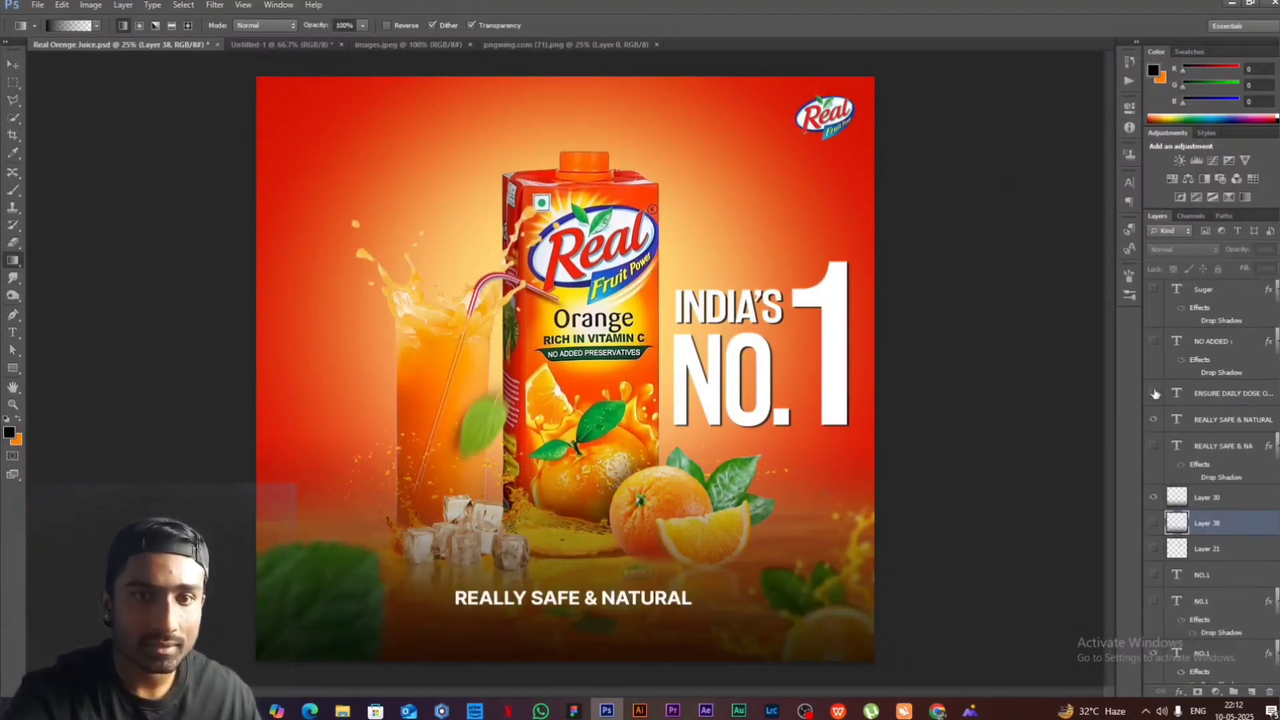
{"action": "left_click", "coordinate": [1155, 394]}
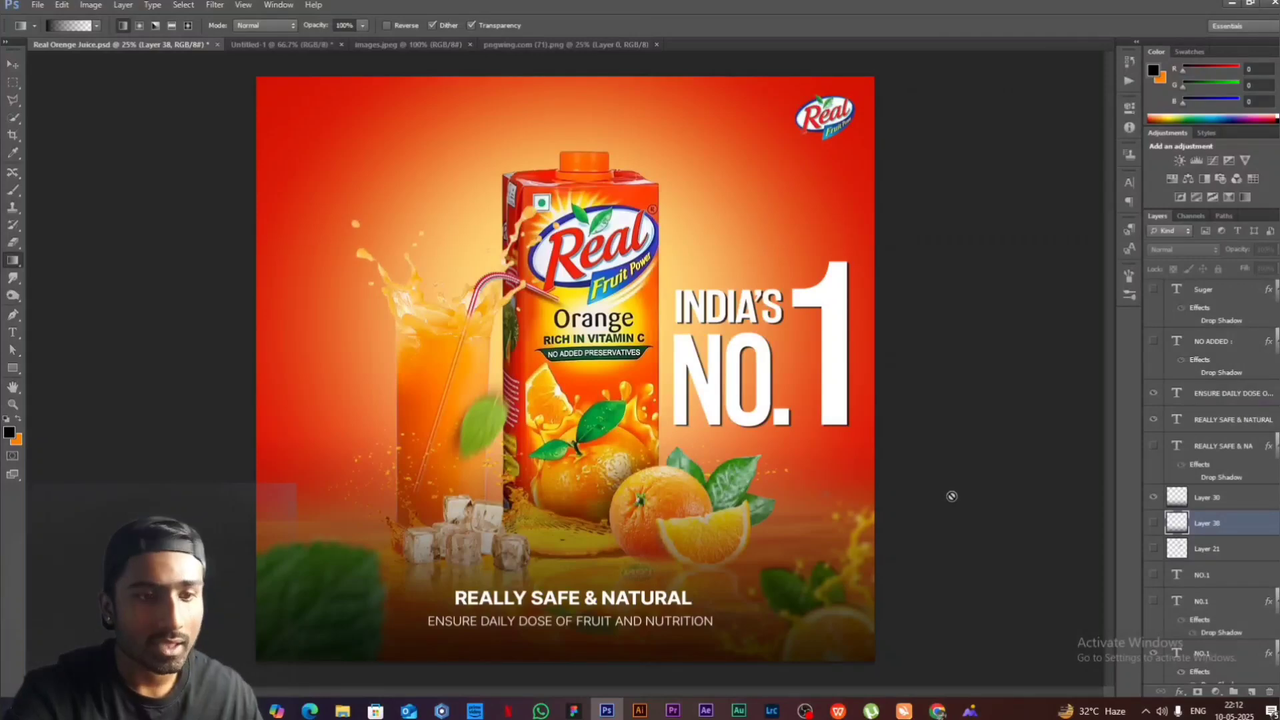
{"action": "scroll", "coordinate": [1219, 462], "scroll_direction": "up", "scroll_amount": 3}
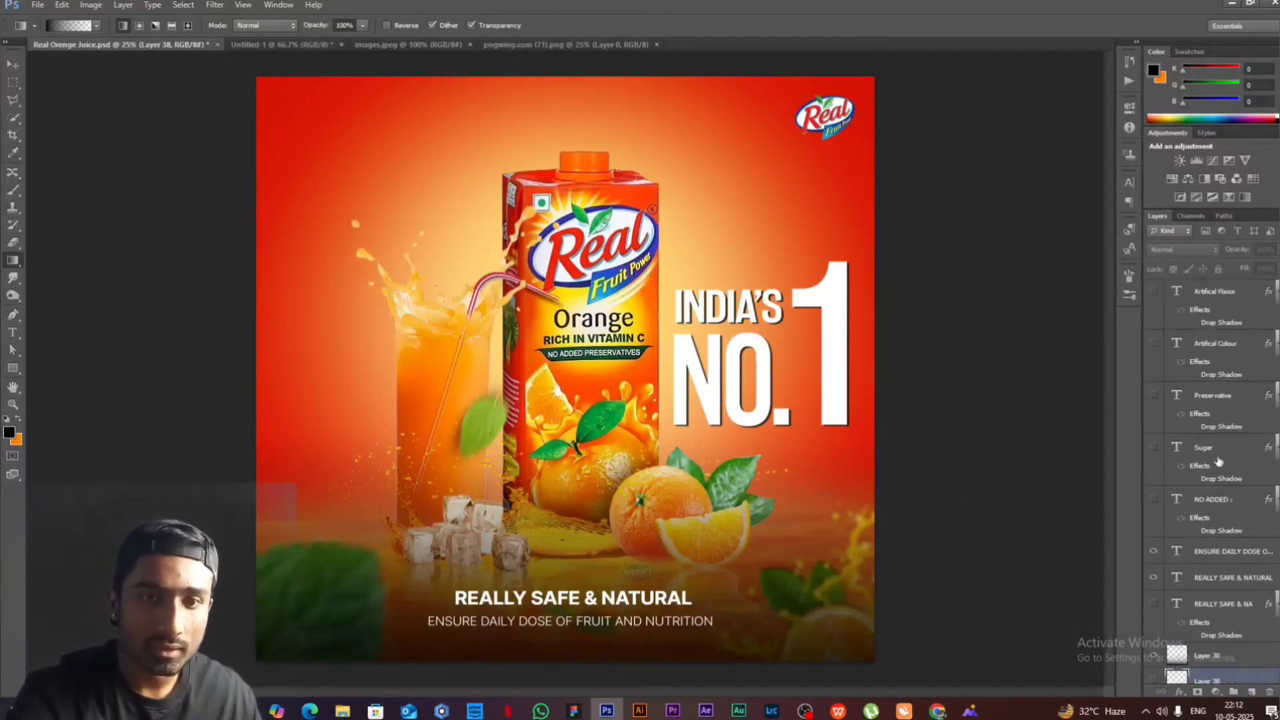
{"action": "left_click", "coordinate": [1153, 500]}
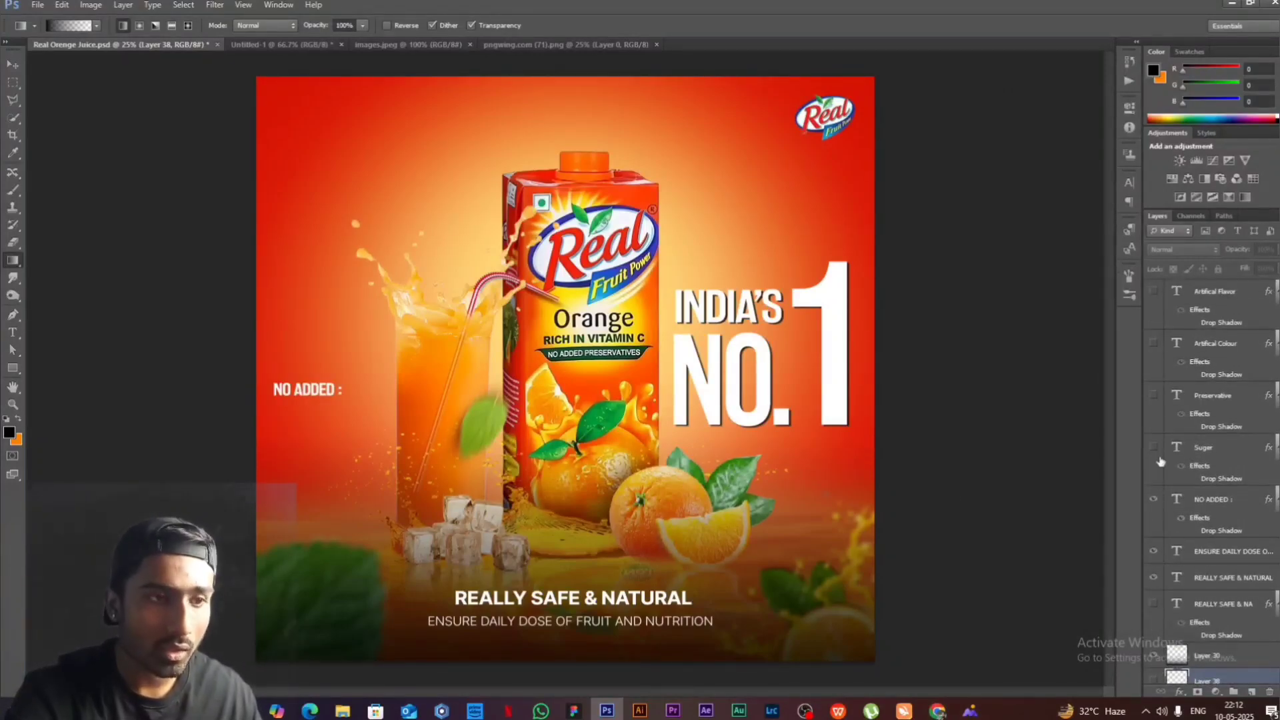
{"action": "left_click", "coordinate": [1155, 398]}
{"action": "left_click", "coordinate": [1155, 344]}
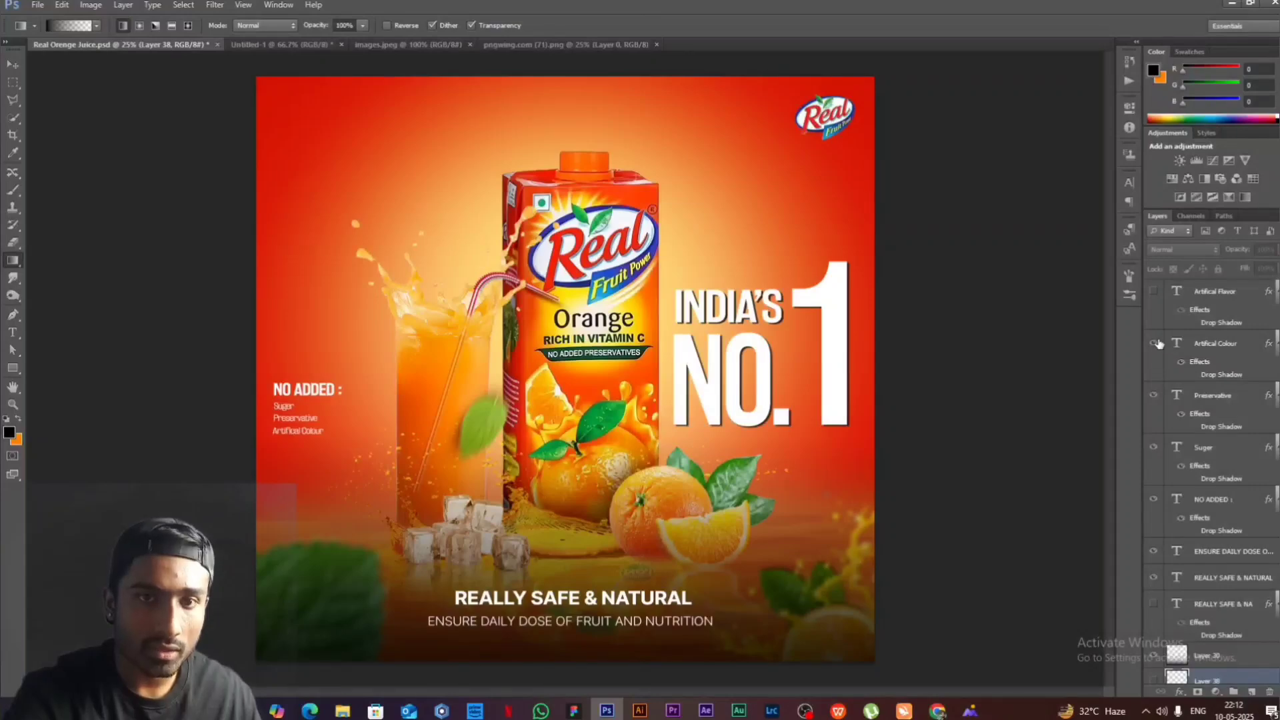
{"action": "left_click", "coordinate": [1153, 294]}
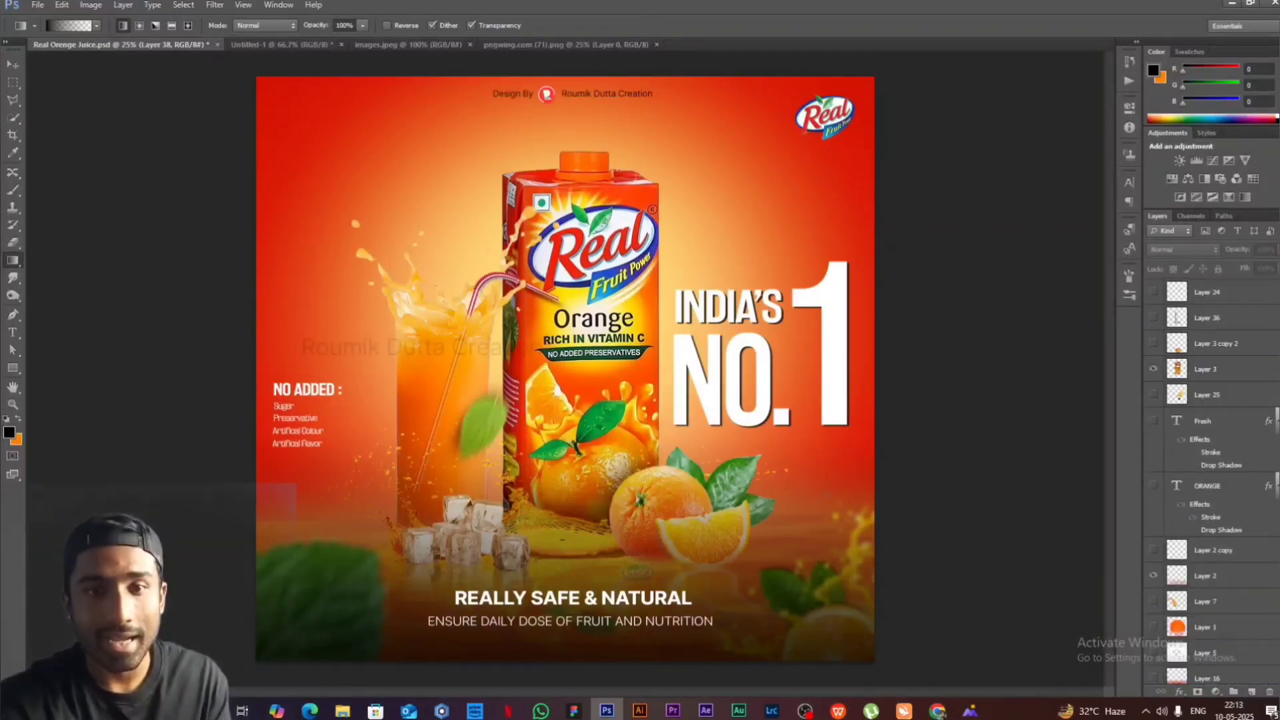
- Switch to Chrome, search PNGWing for ORANGE JUICE and browse the images for a juice splash
{"action": "left_click", "coordinate": [1232, 4]}
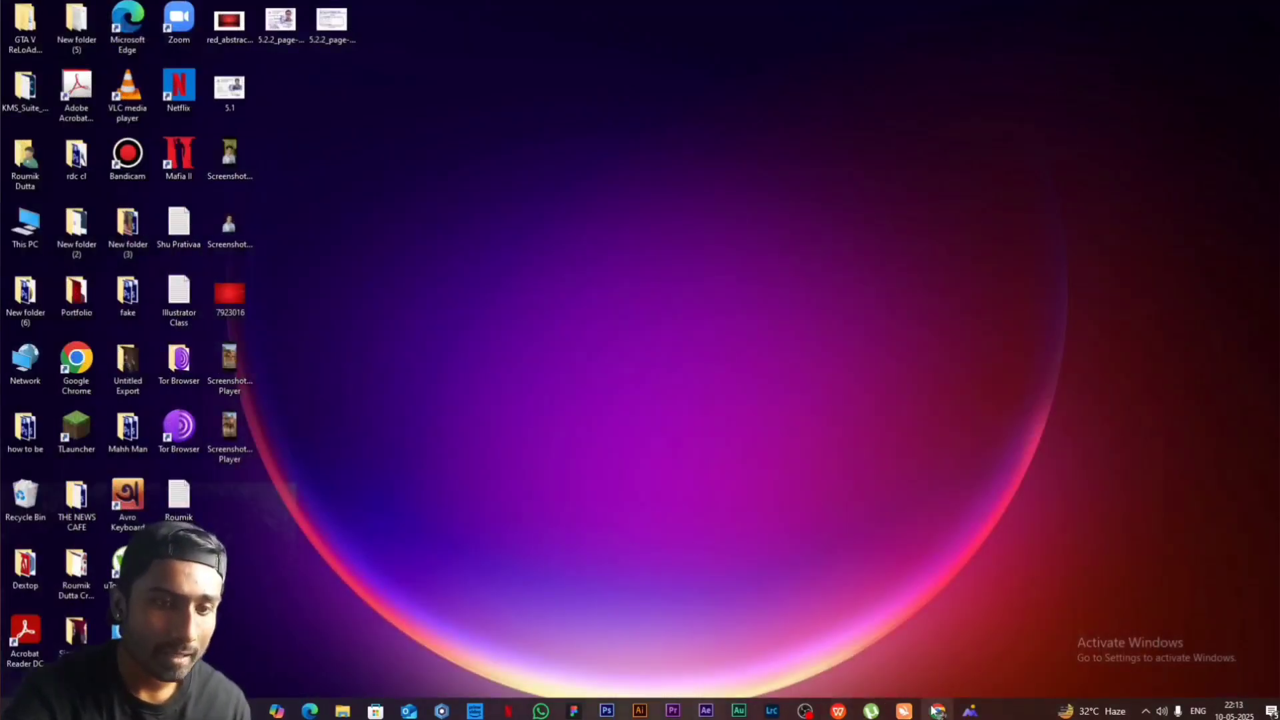
{"action": "left_click", "coordinate": [938, 711]}
{"action": "left_click", "coordinate": [415, 74]}
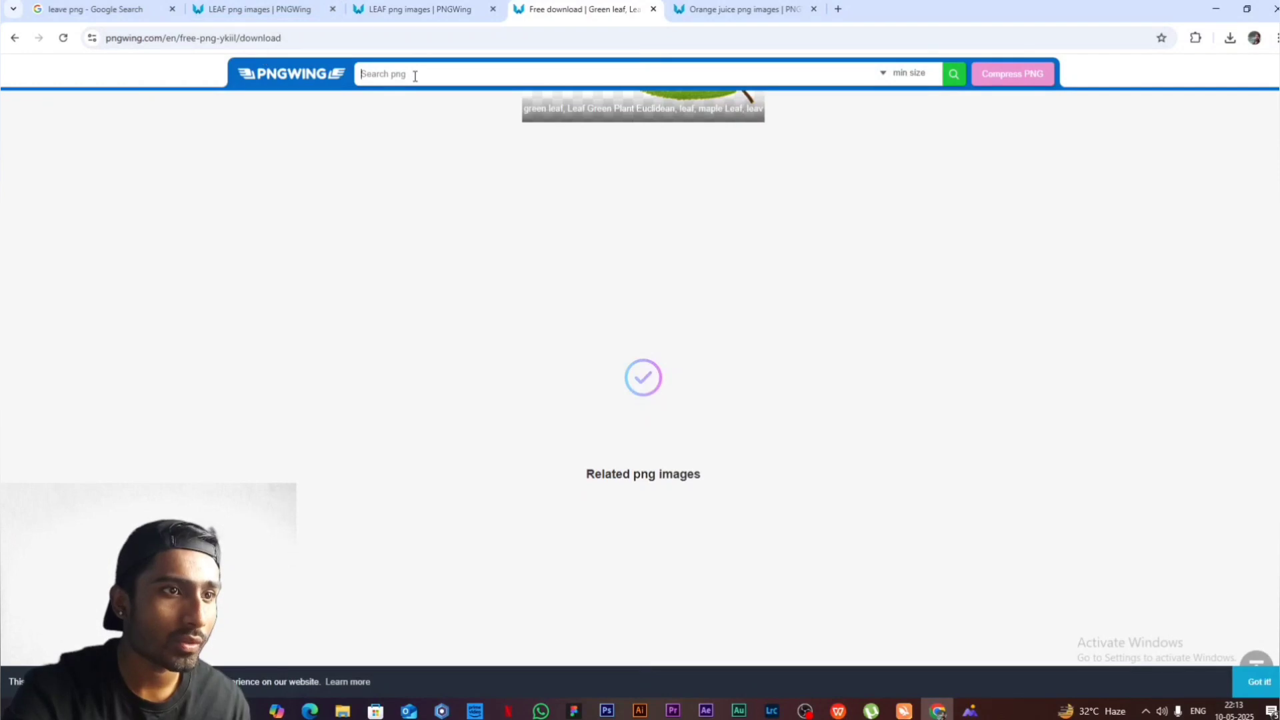
{"action": "type", "text": "ORANGE JUICE"}
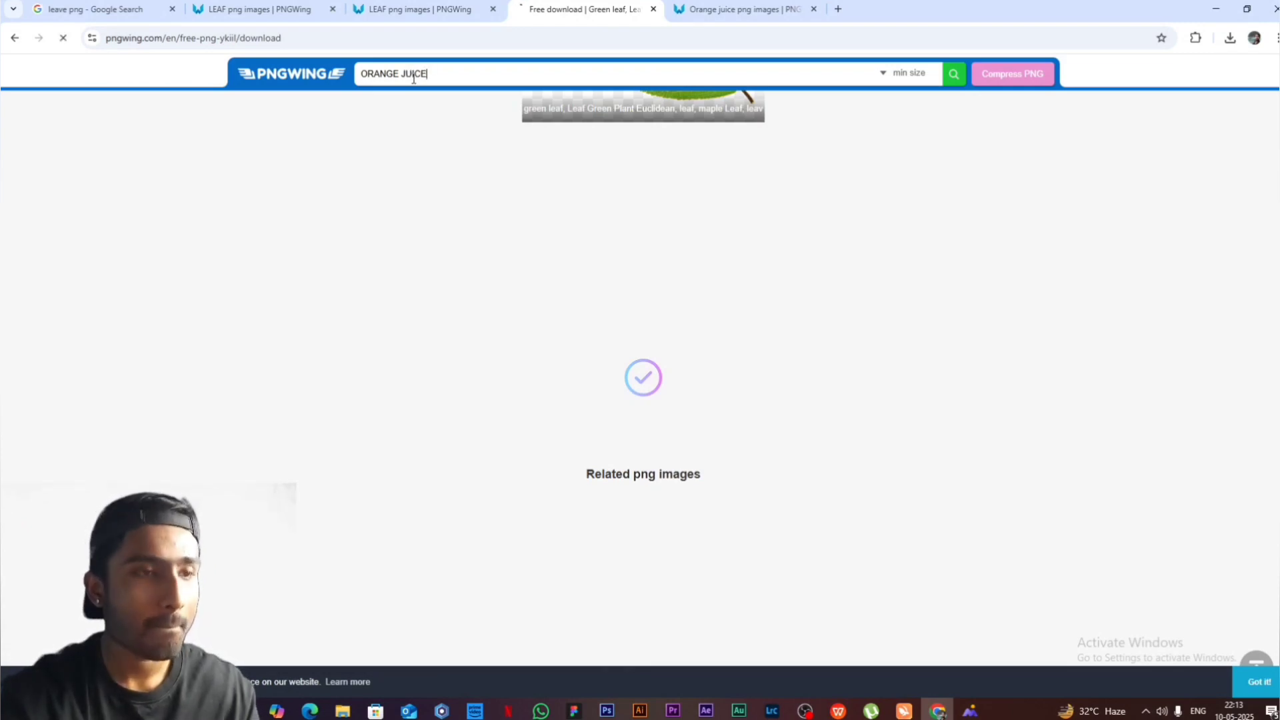
{"action": "key", "text": "Return"}
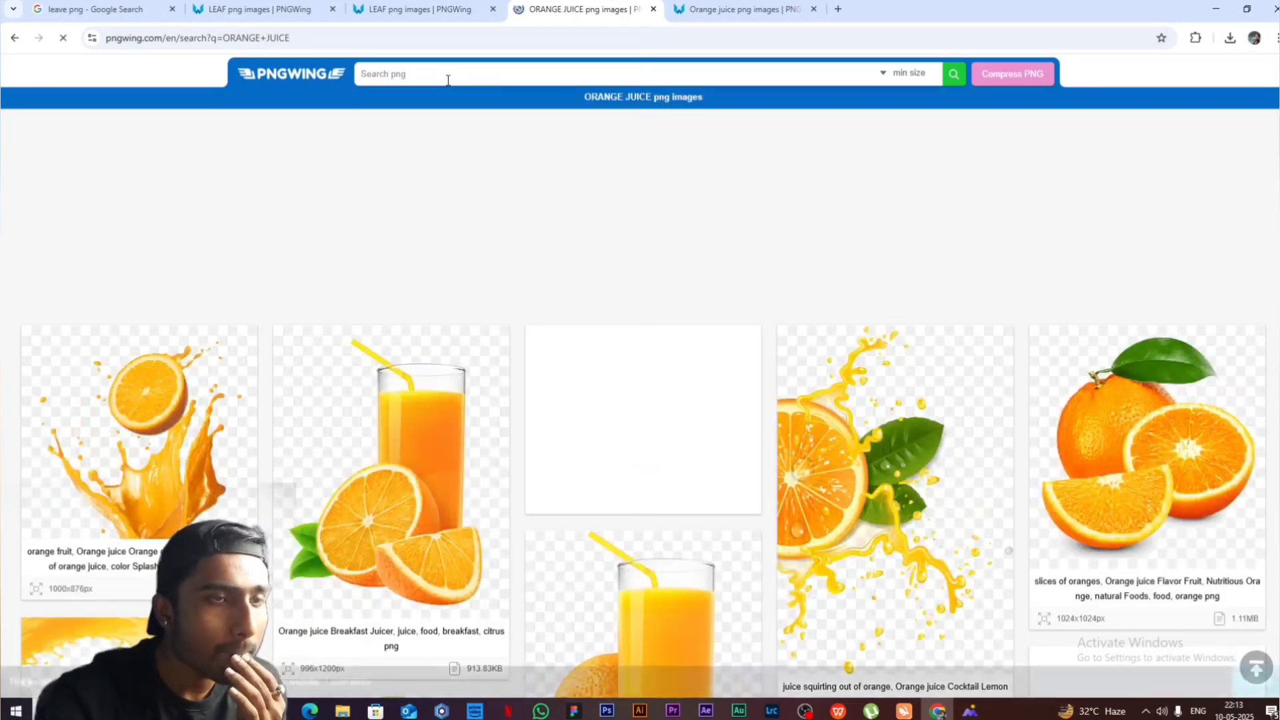
{"action": "scroll", "coordinate": [975, 427], "scroll_direction": "down", "scroll_amount": 7}
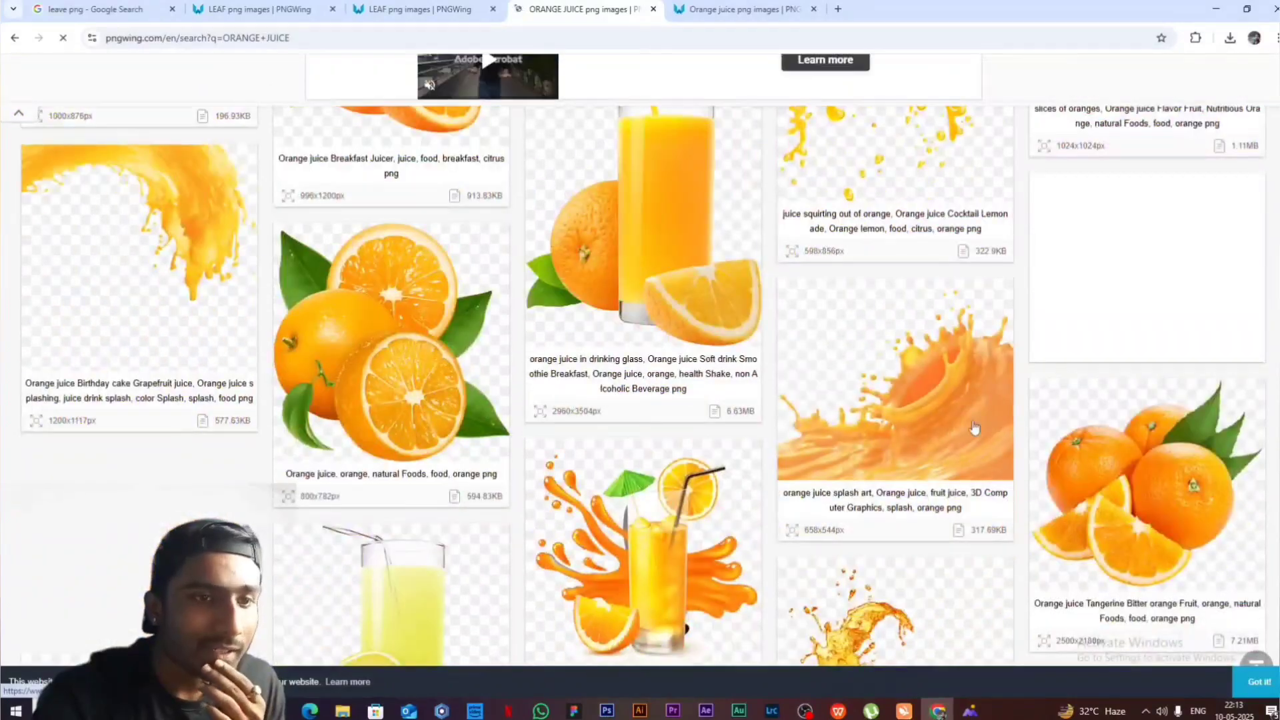
{"action": "scroll", "coordinate": [975, 427], "scroll_direction": "down", "scroll_amount": 6}
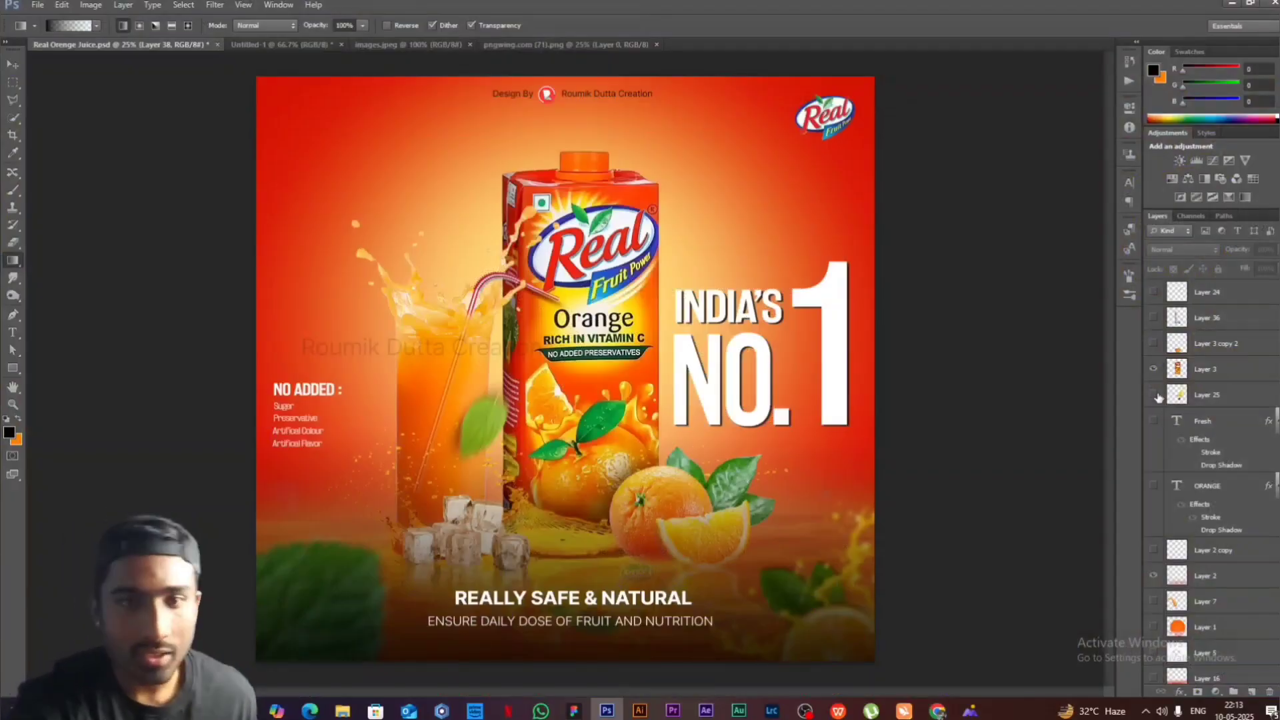
- Show Layer 25's juice splash behind the carton and place Layer 26's blurred orange slice in the poster's upper-left corner
{"action": "left_click", "coordinate": [1155, 395]}
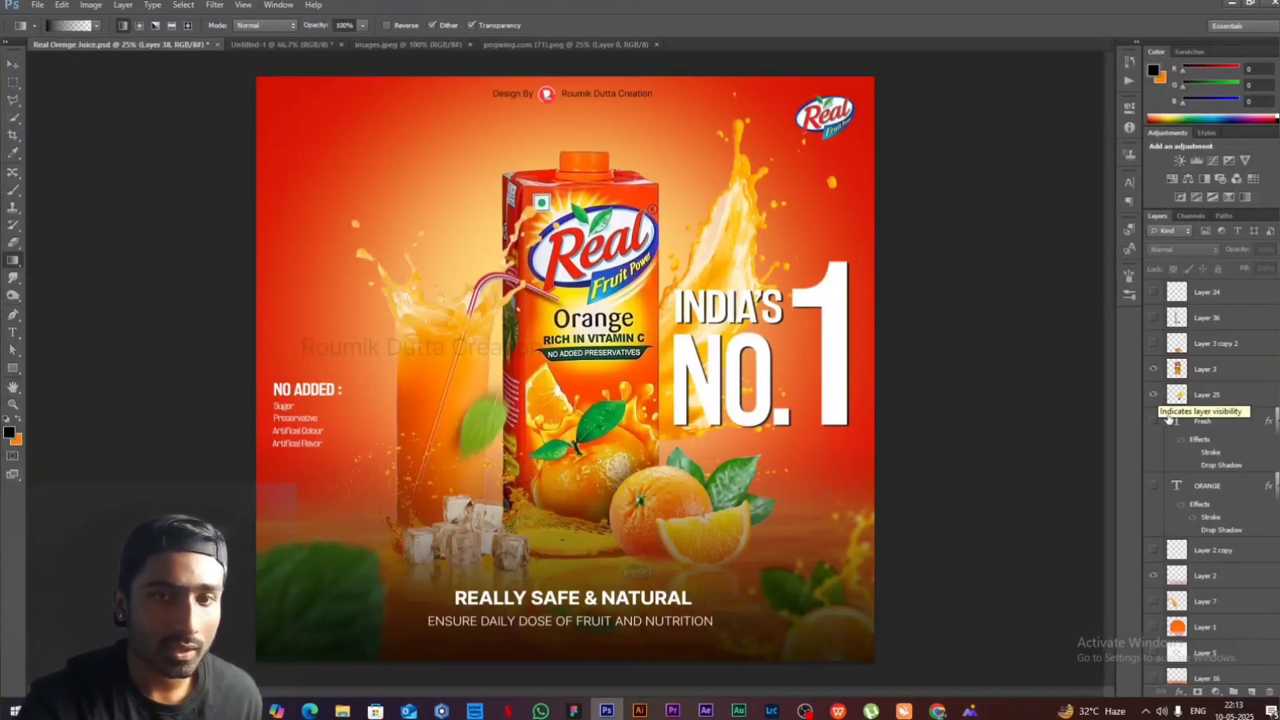
{"action": "scroll", "coordinate": [1232, 349], "scroll_direction": "down", "scroll_amount": 1}
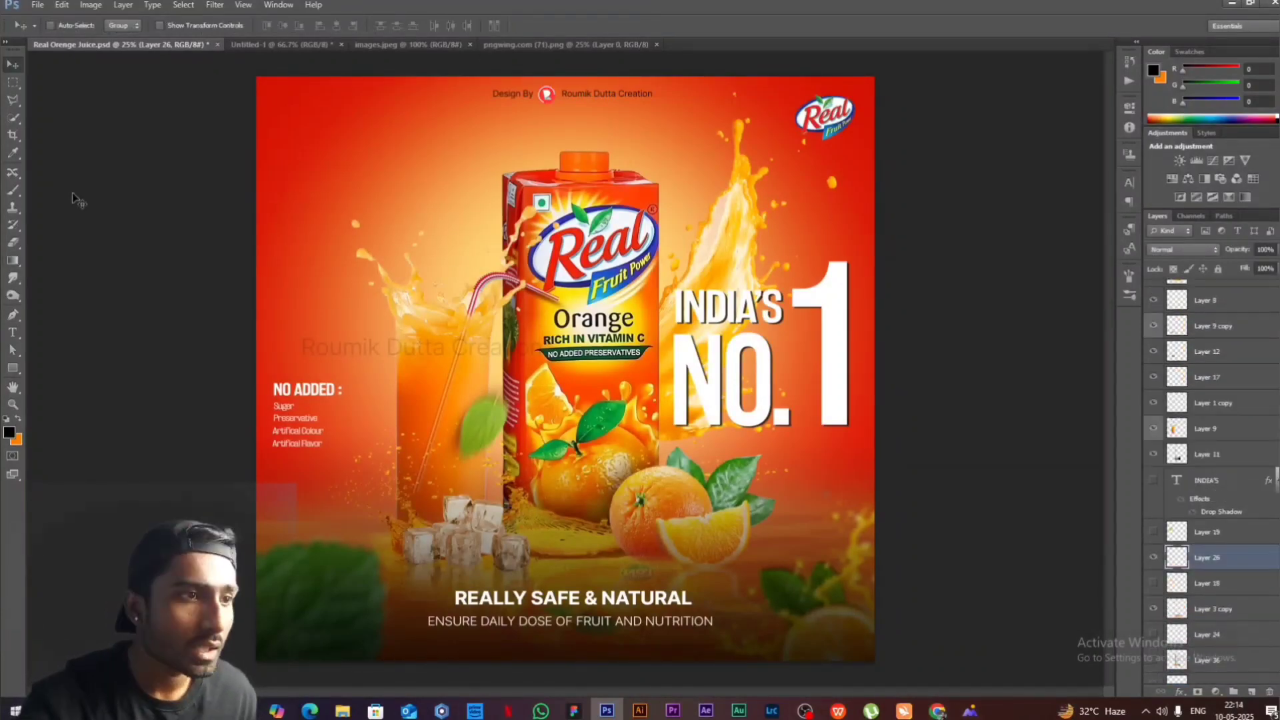
{"action": "left_click_drag", "start_coordinate": [77, 199], "coordinate": [300, 132]}
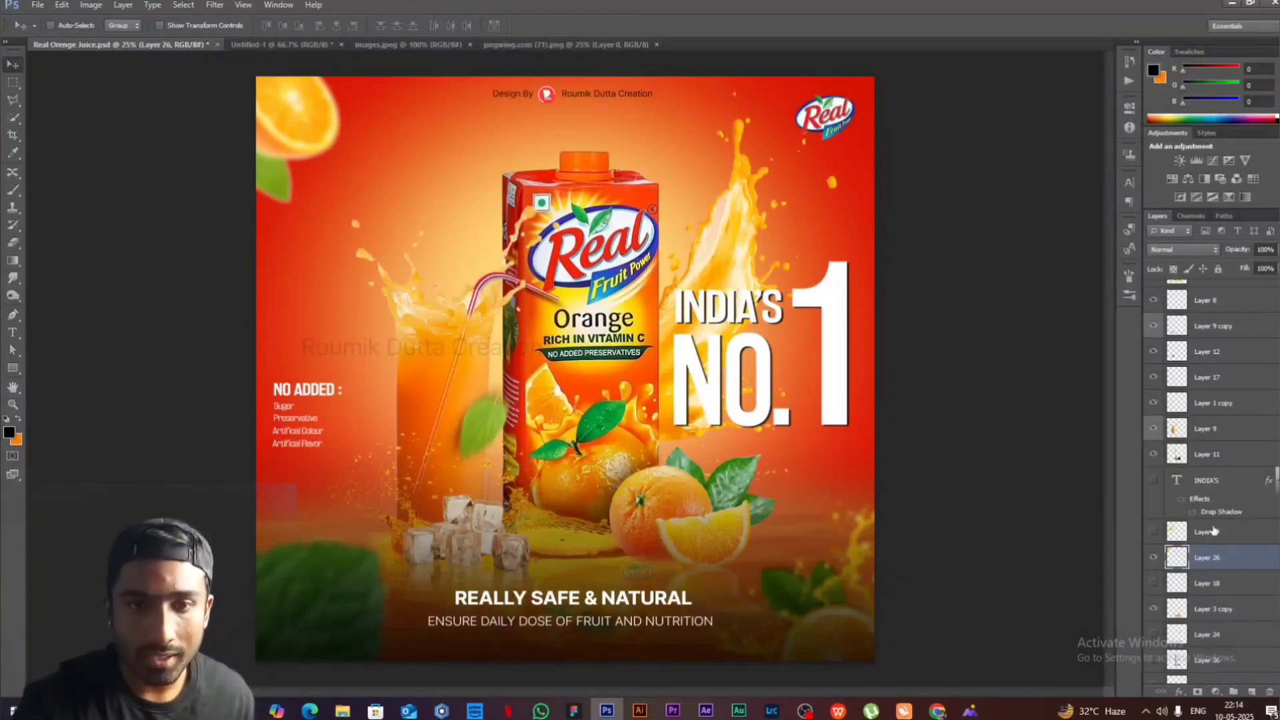
- Add a white 280 pt text reading ORANGE behind the carton, on a layer between the Fresh and existing ORANGE text layers
{"action": "scroll", "coordinate": [1225, 540], "scroll_direction": "down", "scroll_amount": 3}
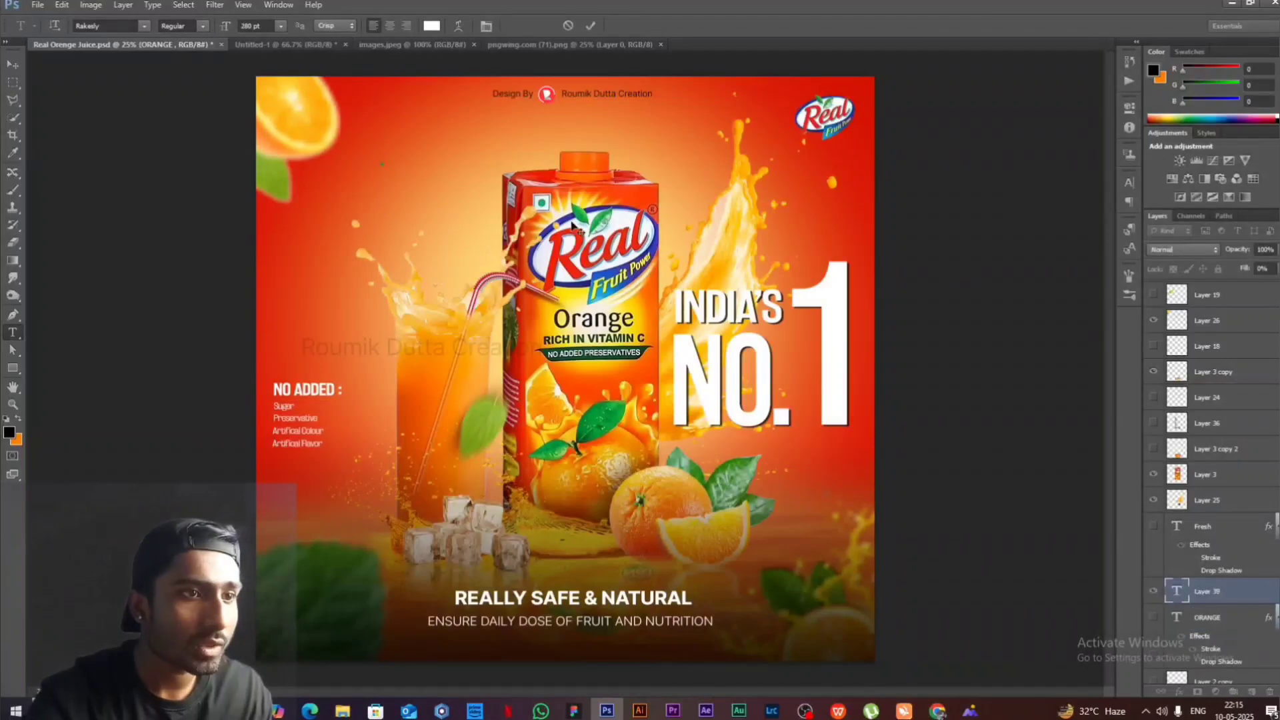
{"action": "type", "text": "OR"}
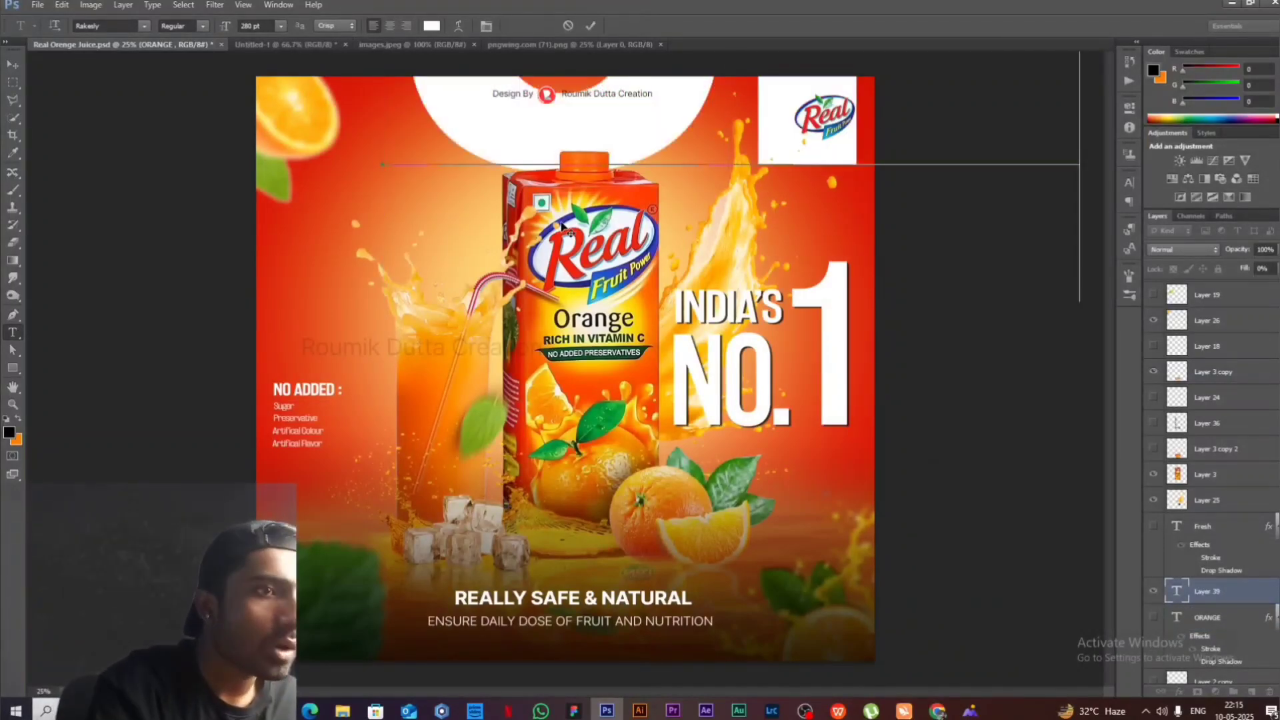
{"action": "type", "text": "A"}
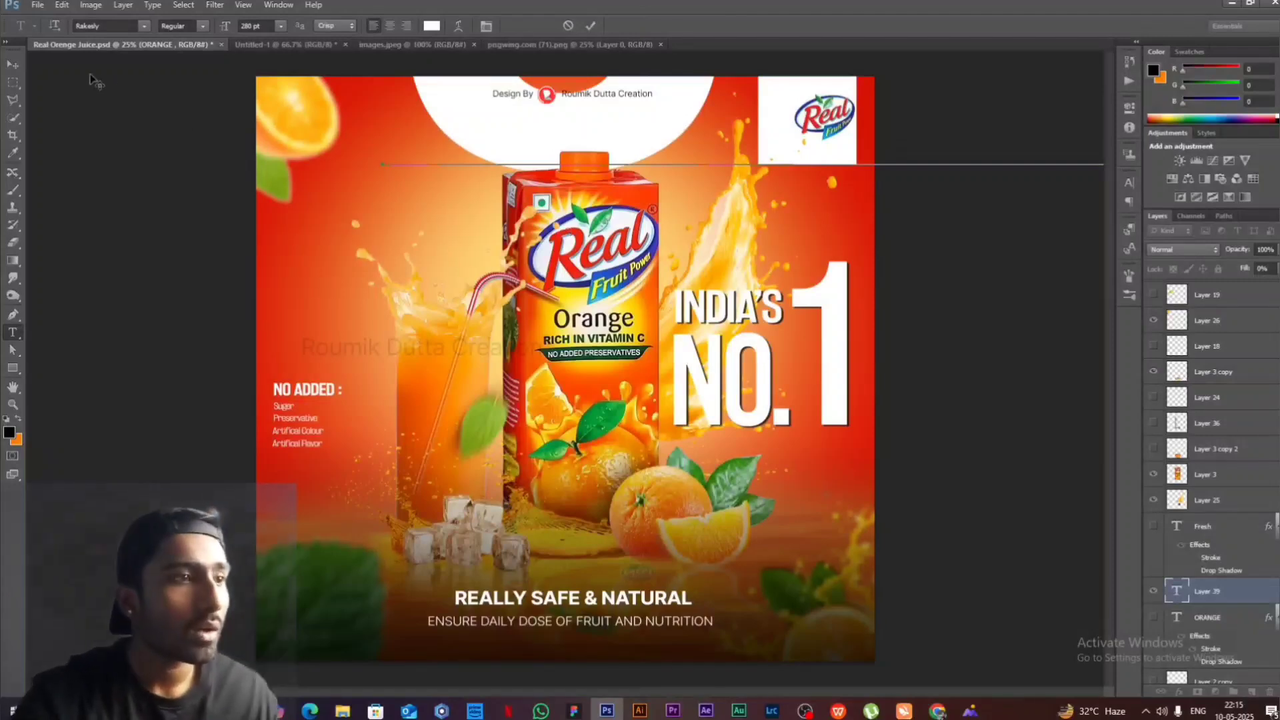
{"action": "left_click", "coordinate": [12, 64]}
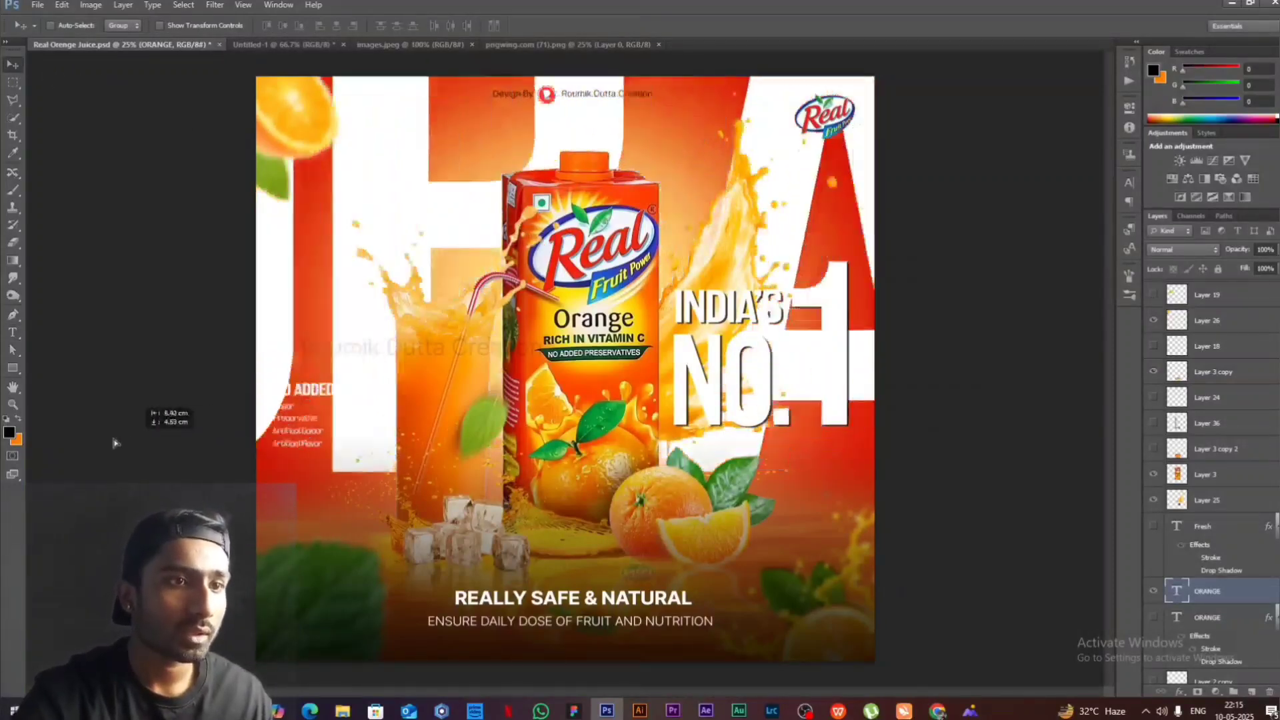
- Scale the new ORANGE text down to about two thirds of the poster's width and place it near the upper edge, behind the carton's cap
{"action": "key", "text": "ctrl+t"}
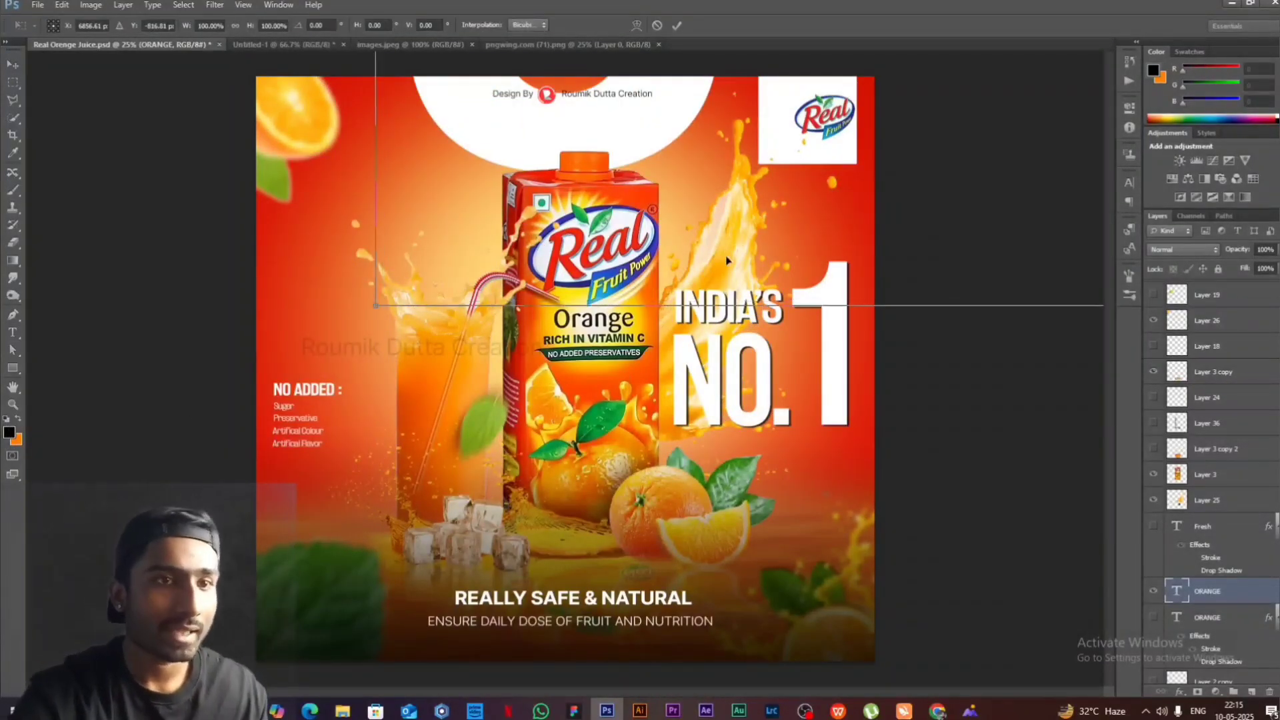
{"action": "left_click_drag", "start_coordinate": [193, 413], "coordinate": [204, 461]}
{"action": "scroll", "coordinate": [771, 474], "scroll_direction": "down", "scroll_amount": 4}
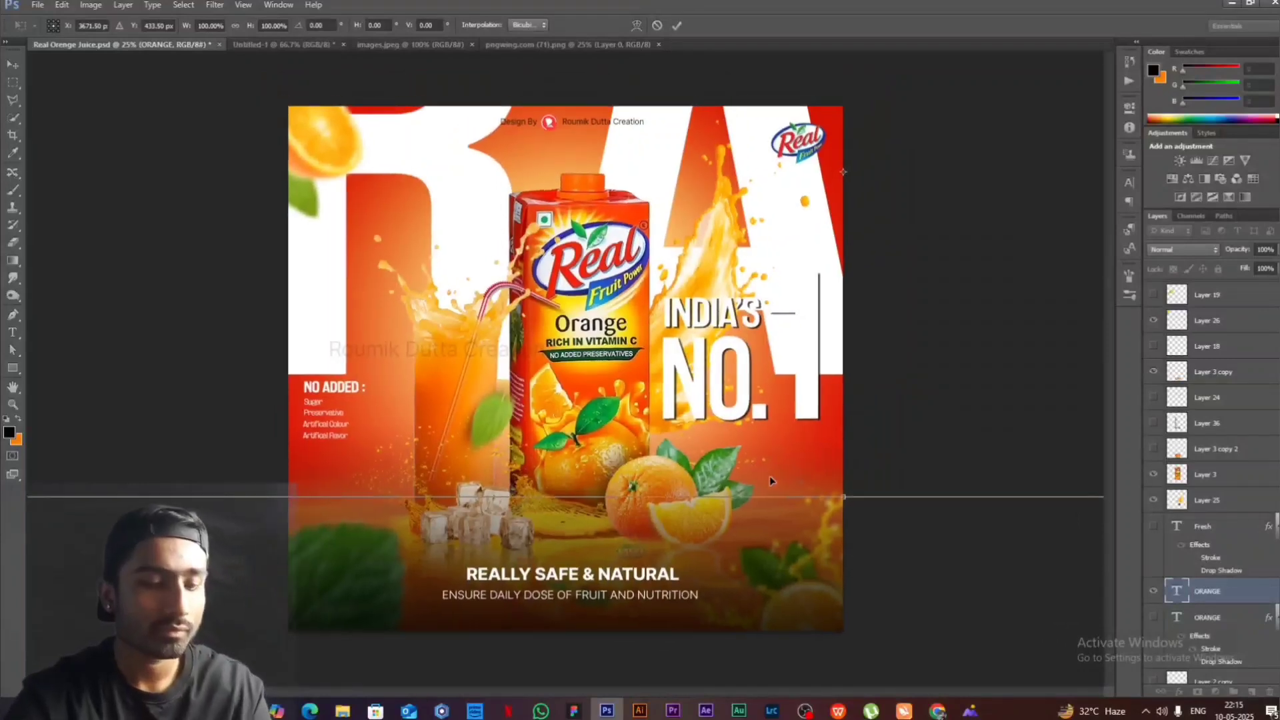
{"action": "left_click_drag", "start_coordinate": [905, 410], "coordinate": [580, 325]}
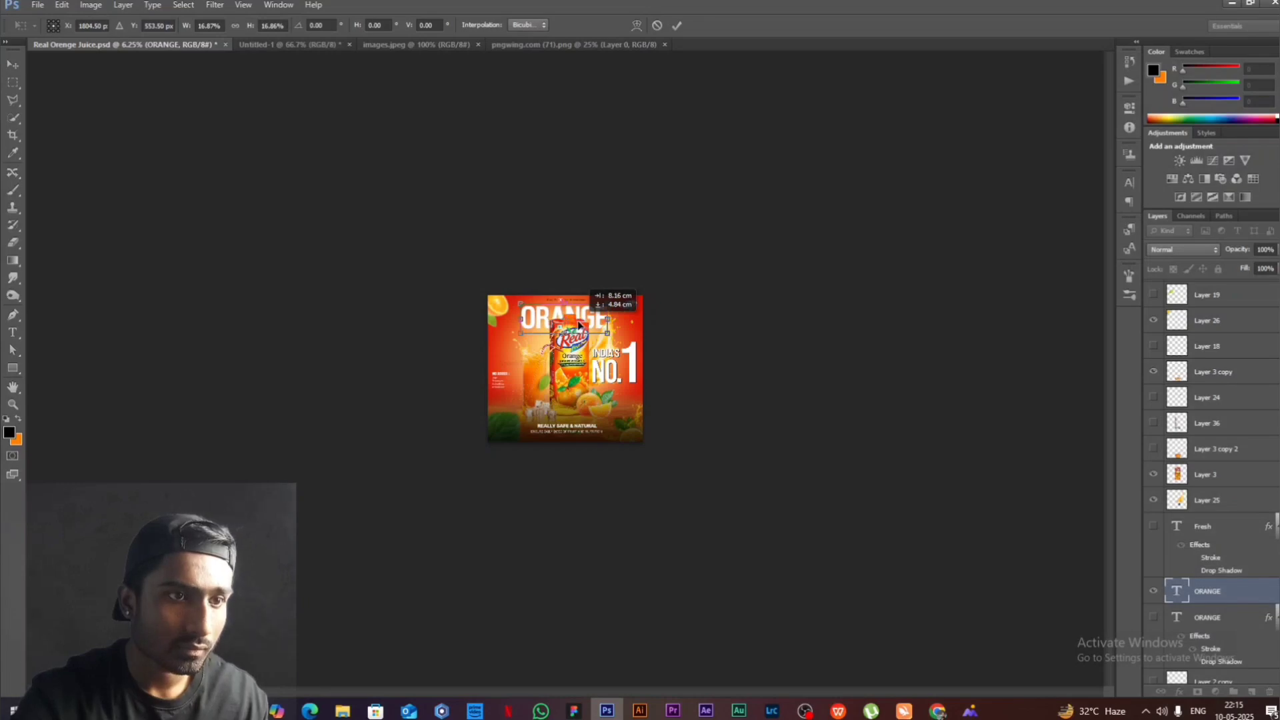
{"action": "scroll", "coordinate": [579, 325], "scroll_direction": "up", "scroll_amount": 2}
{"action": "scroll", "coordinate": [579, 325], "scroll_direction": "up", "scroll_amount": 4}
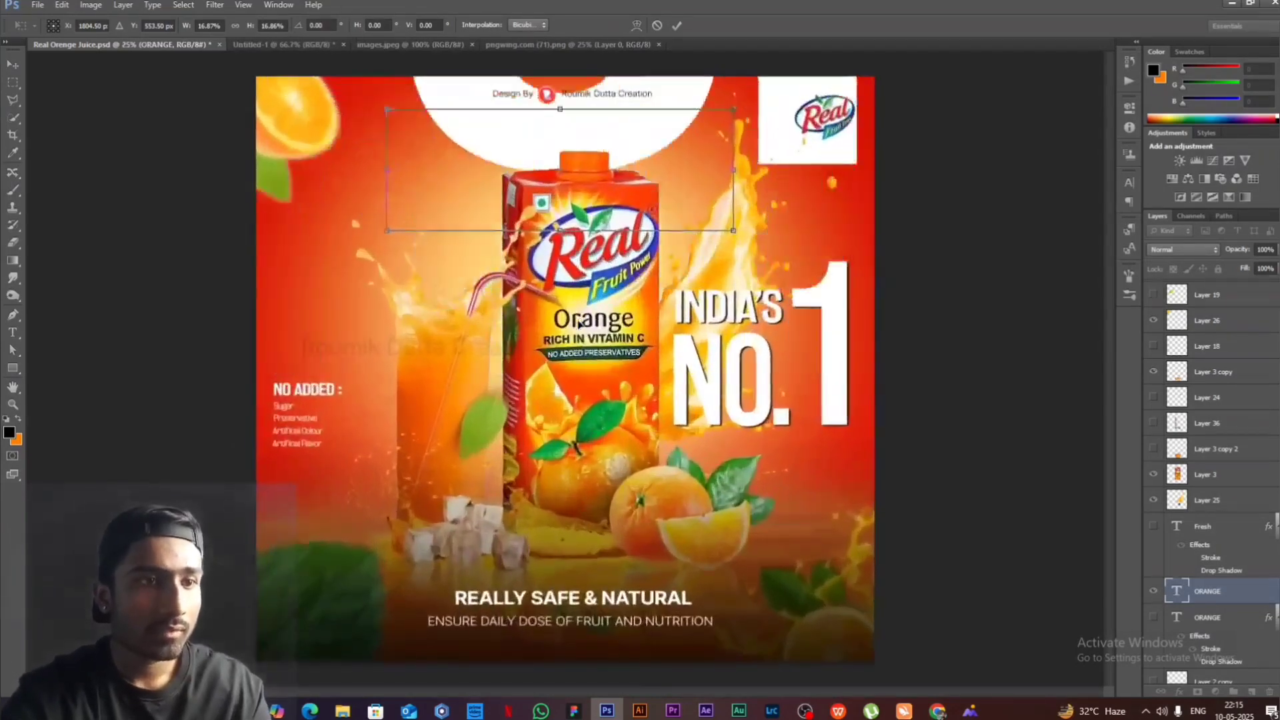
{"action": "mouse_move", "coordinate": [736, 232]}
{"action": "left_mouse_down"}
{"action": "mouse_move", "coordinate": [782, 249]}
{"action": "mouse_move", "coordinate": [715, 209]}
{"action": "mouse_move", "coordinate": [729, 210]}
{"action": "left_mouse_up"}
{"action": "key", "text": "Return"}
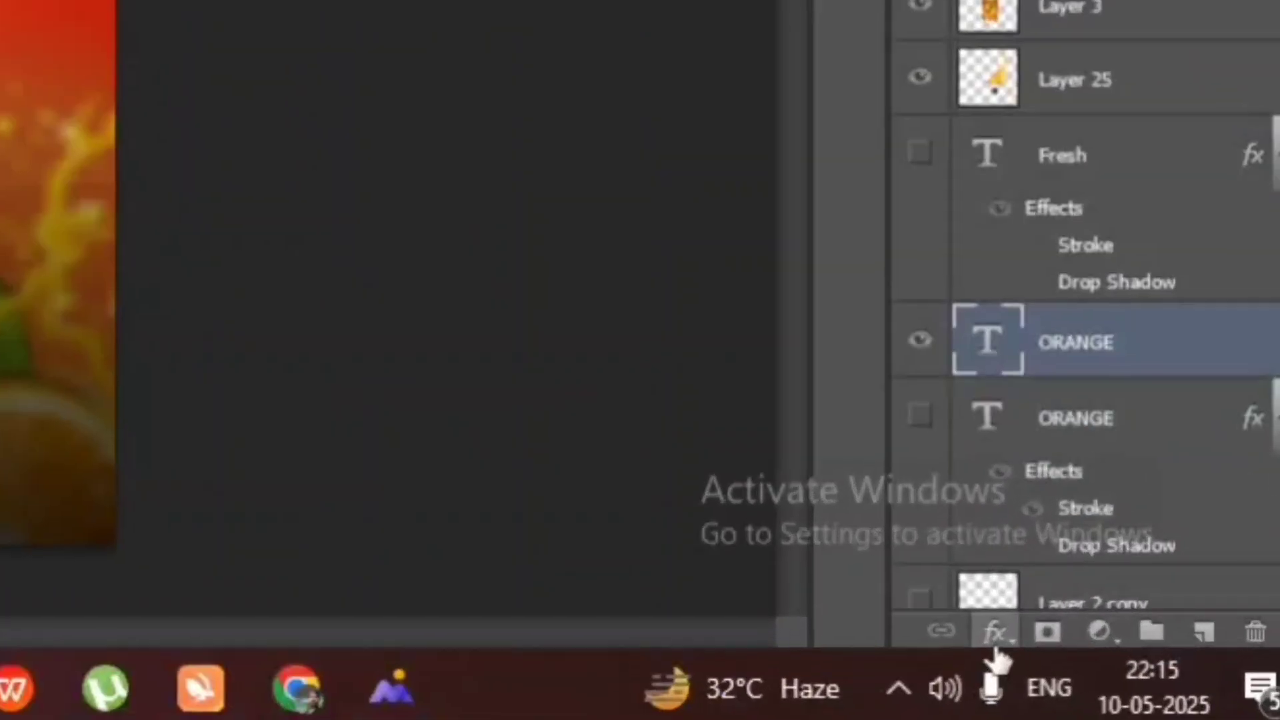
- Add a white 10 px outside stroke to the new ORANGE text layer and reduce its fill to 0%
{"action": "left_click", "coordinate": [995, 645]}
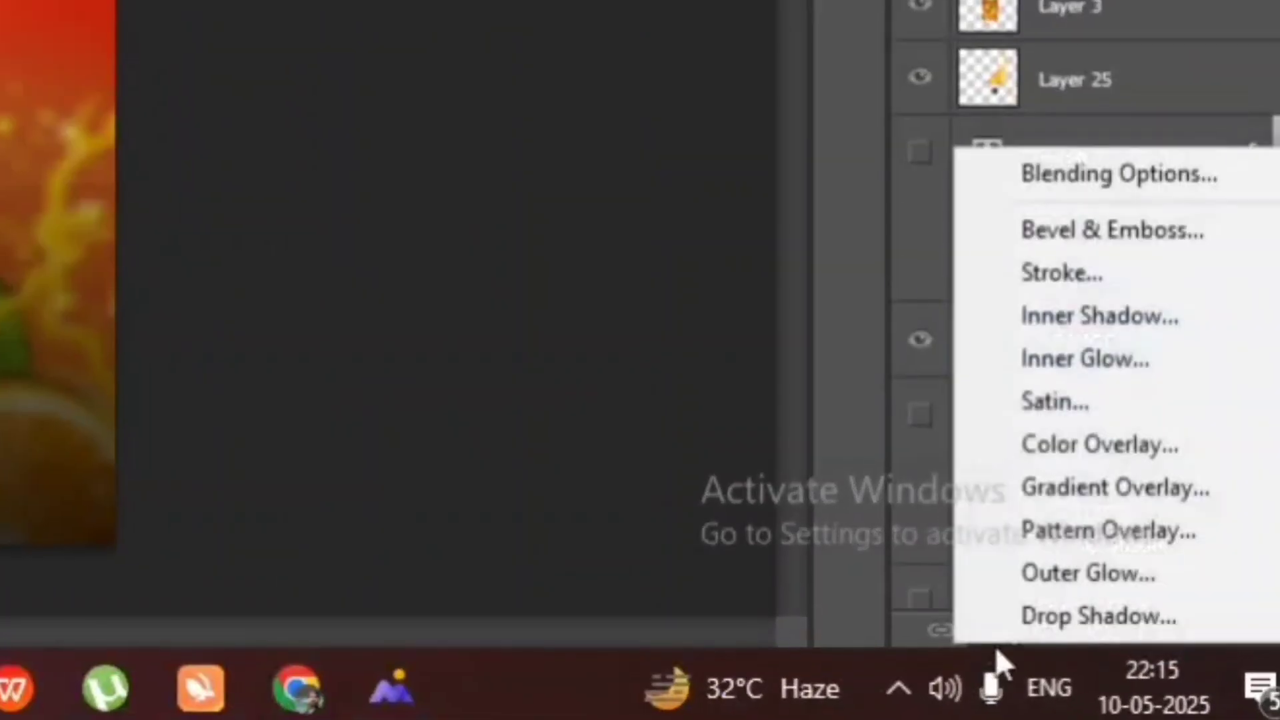
{"action": "left_click", "coordinate": [1059, 273]}
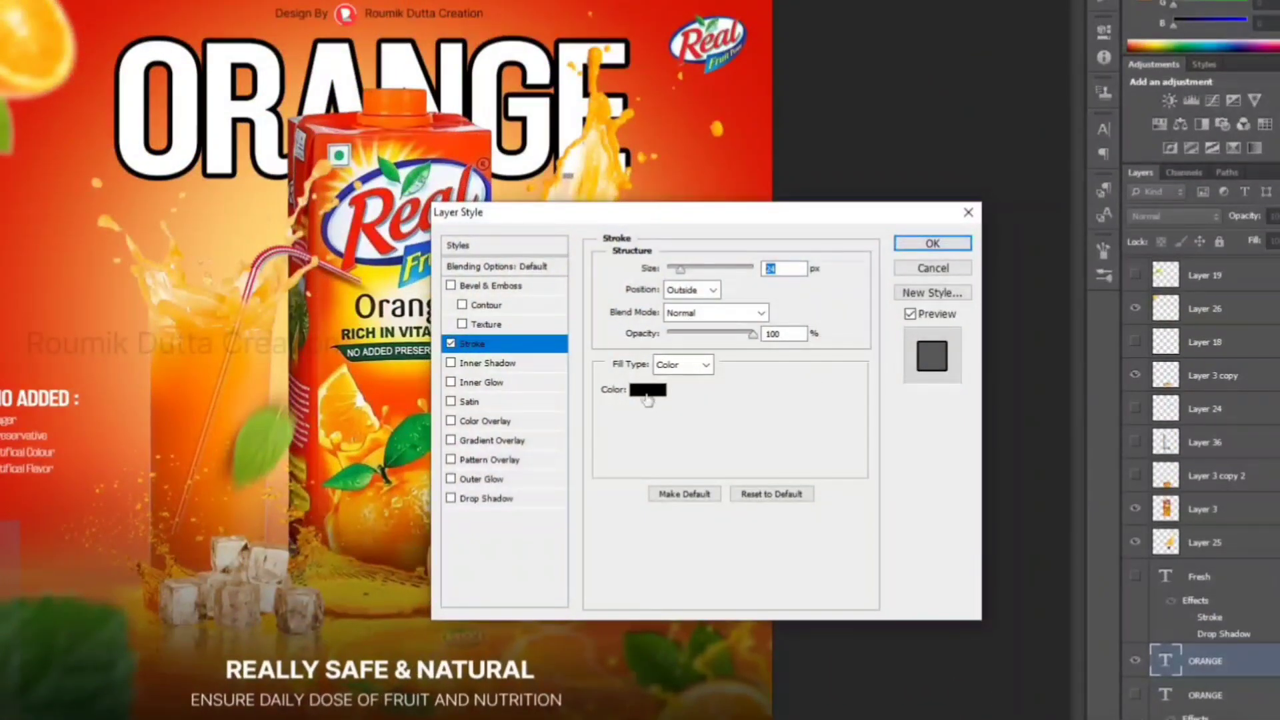
{"action": "left_click", "coordinate": [648, 391]}
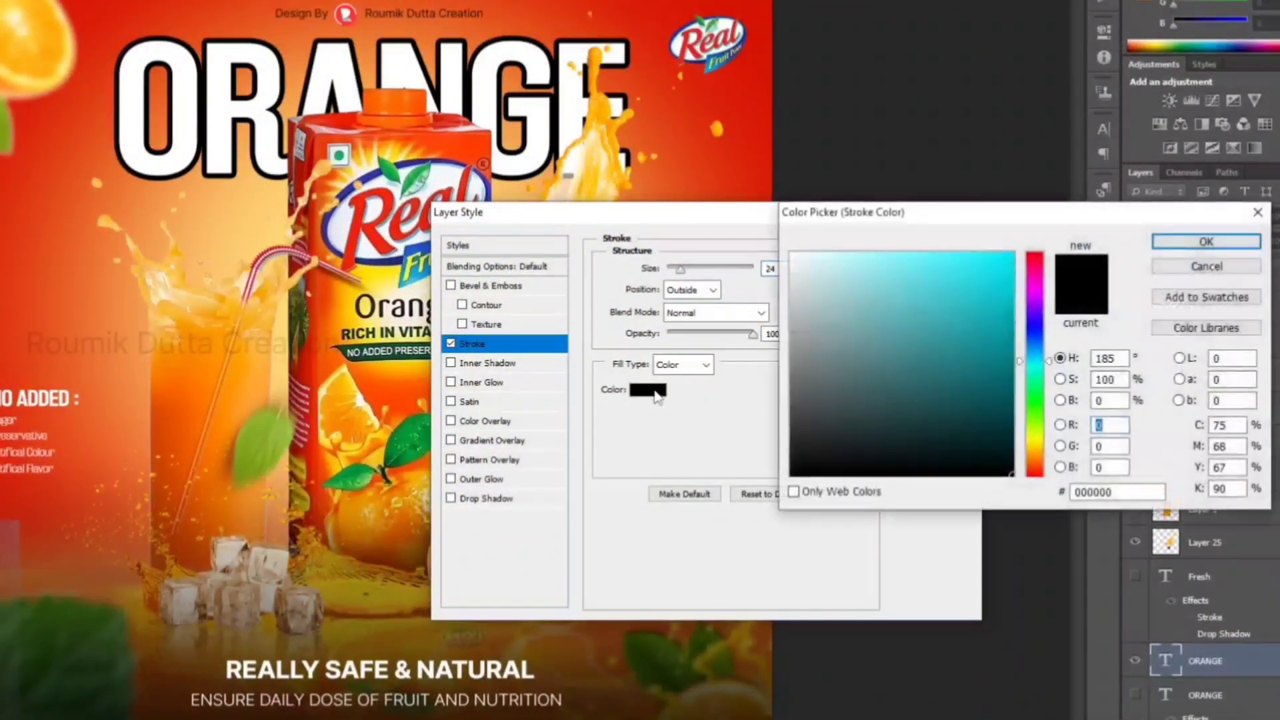
{"action": "left_click", "coordinate": [791, 254]}
{"action": "left_click", "coordinate": [1207, 242]}
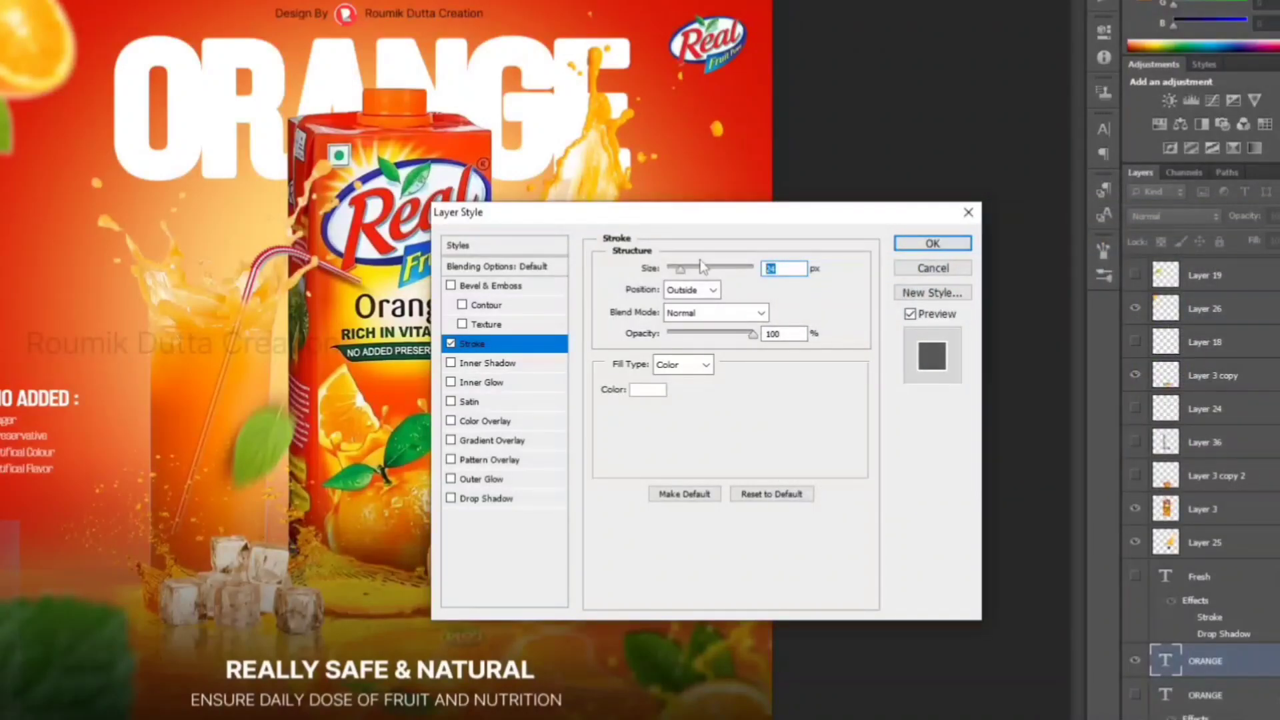
{"action": "type", "text": "10"}
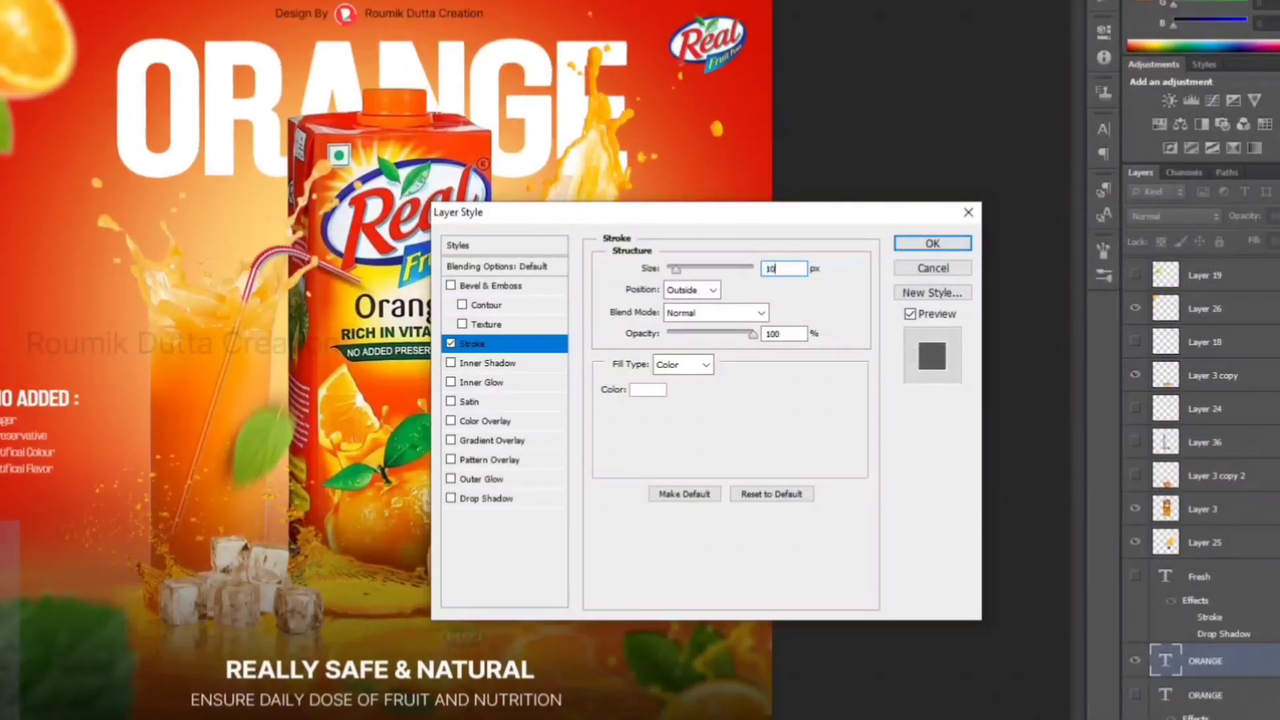
{"action": "left_click", "coordinate": [958, 248]}
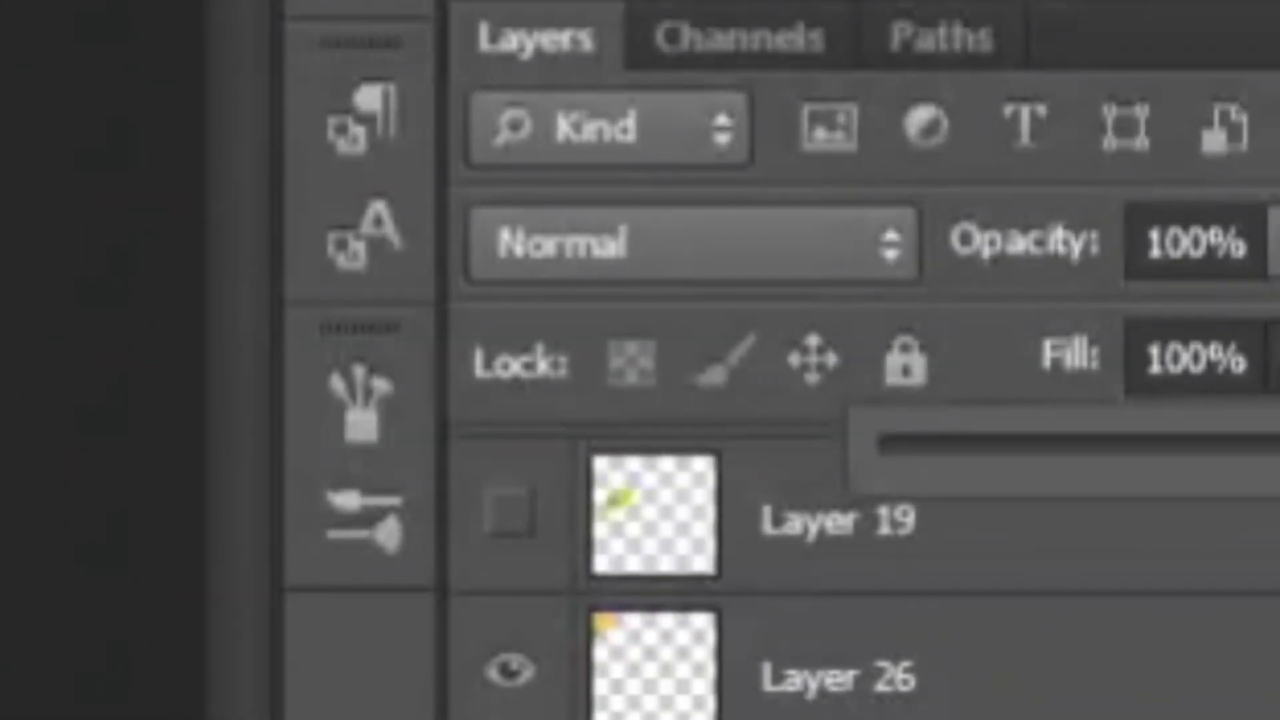
{"action": "left_click_drag", "start_coordinate": [1274, 467], "coordinate": [634, 543]}
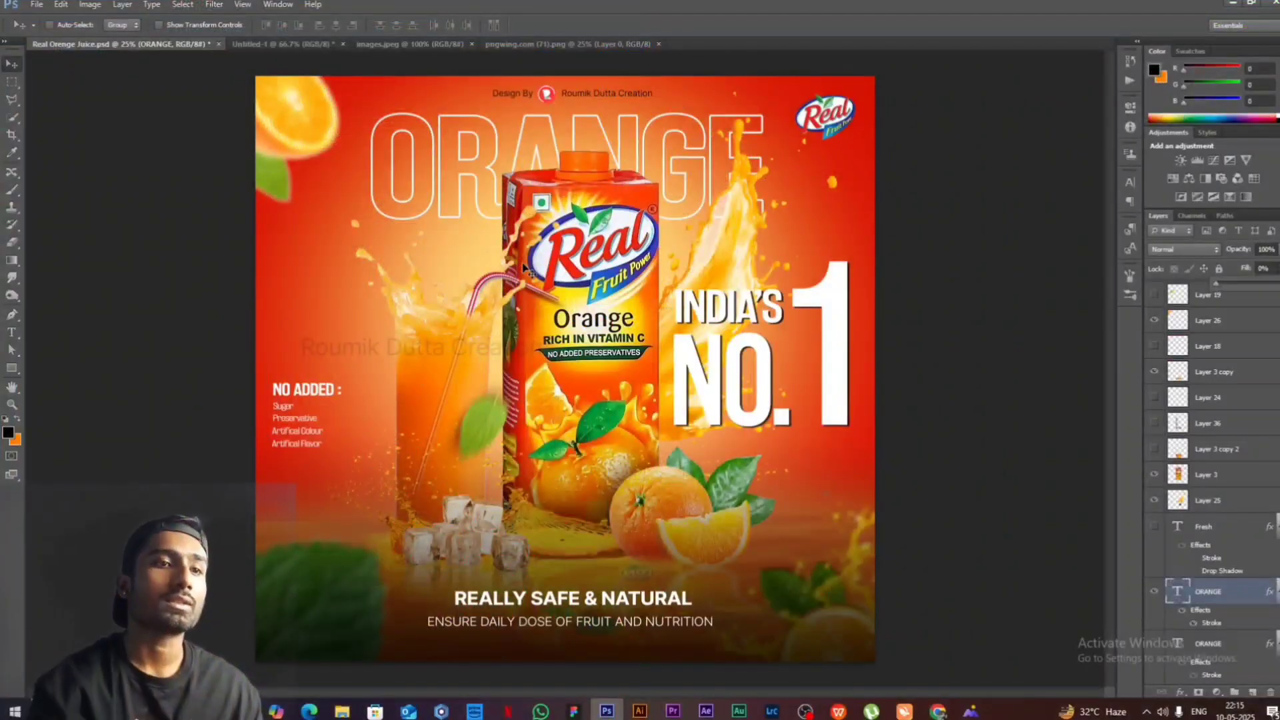